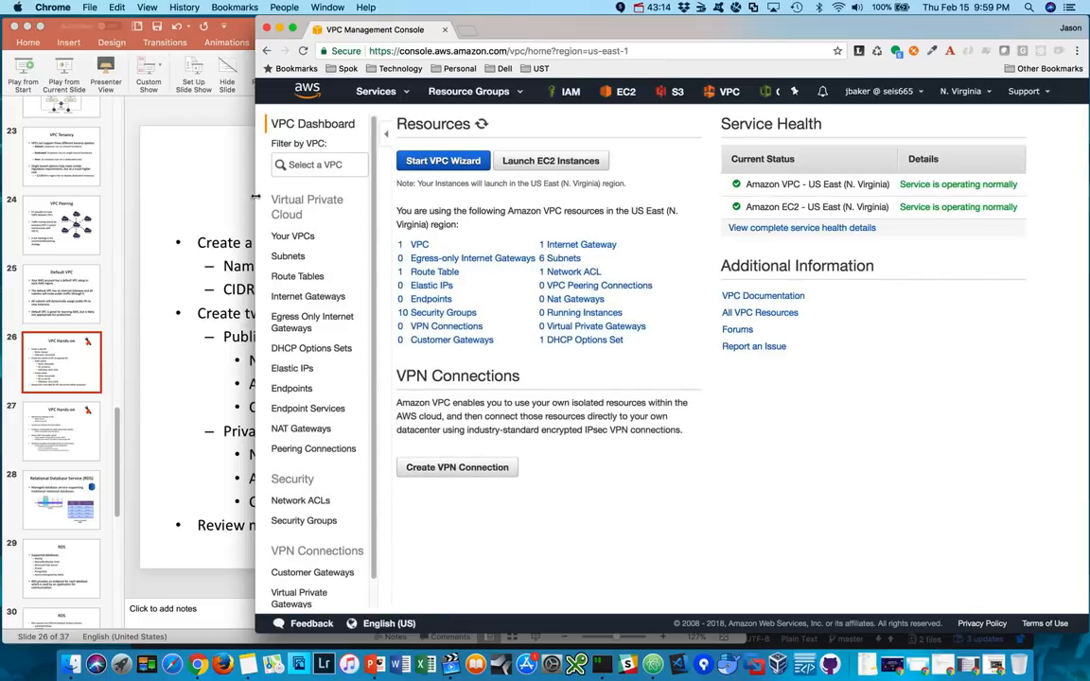
# - Open the list of VPCs and examine the default VPC's details across all columns, including tenancy and default status
pyautogui.moveTo(255, 194); pyautogui.dragTo(393, 209)
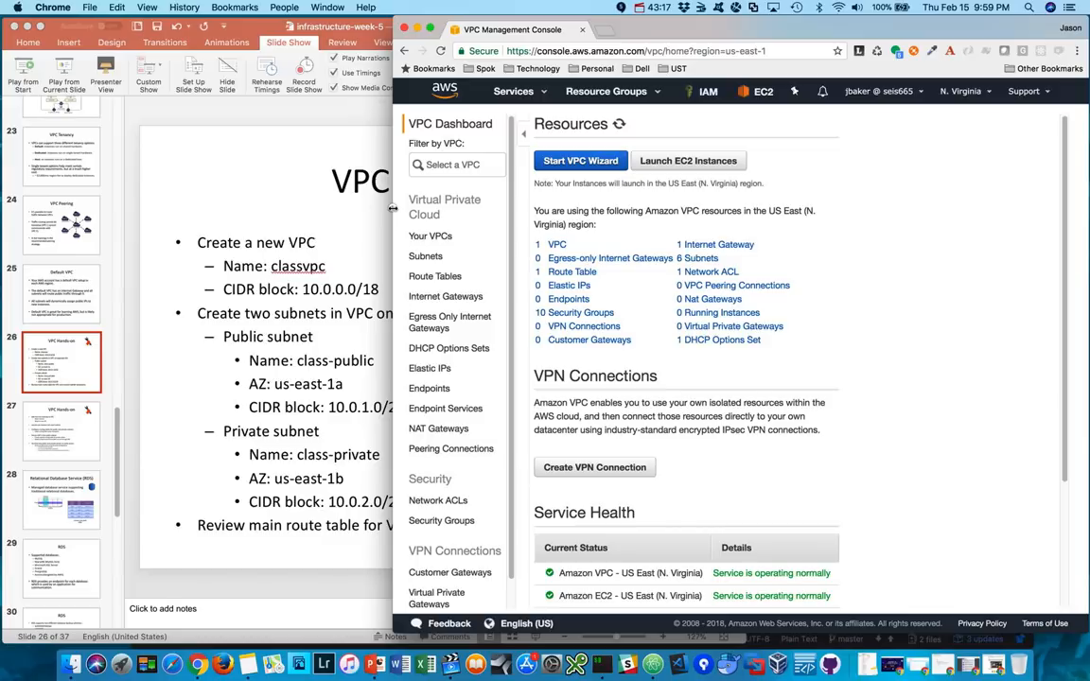
pyautogui.click(438, 238)
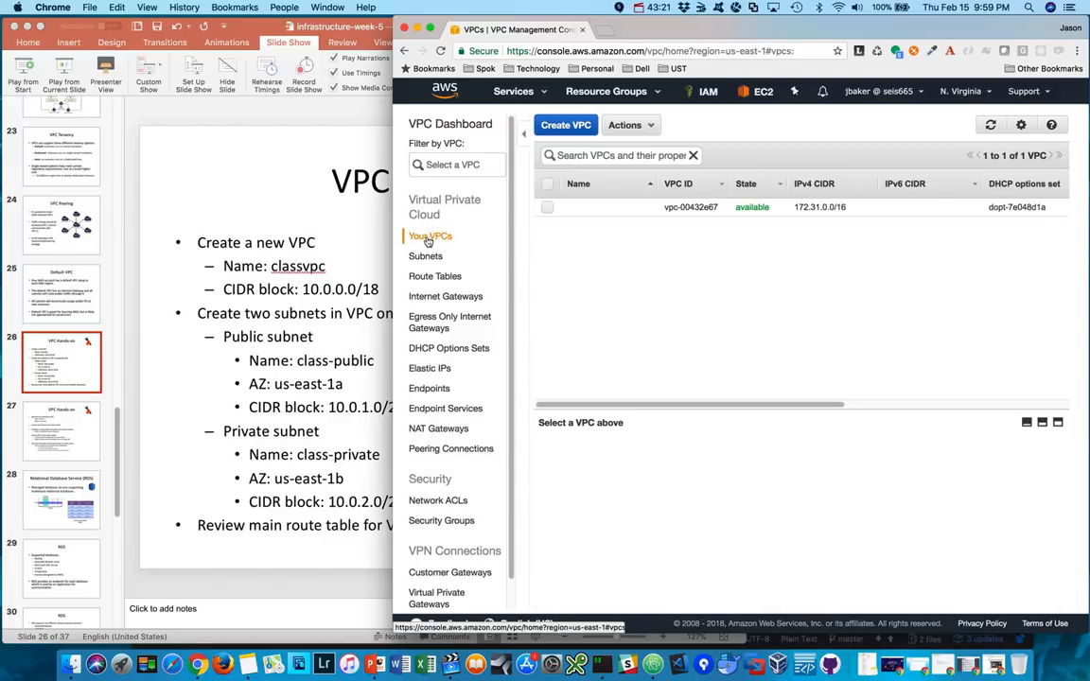
pyautogui.moveTo(395, 235); pyautogui.dragTo(388, 237)
pyautogui.moveTo(272, 237); pyautogui.dragTo(180, 237)
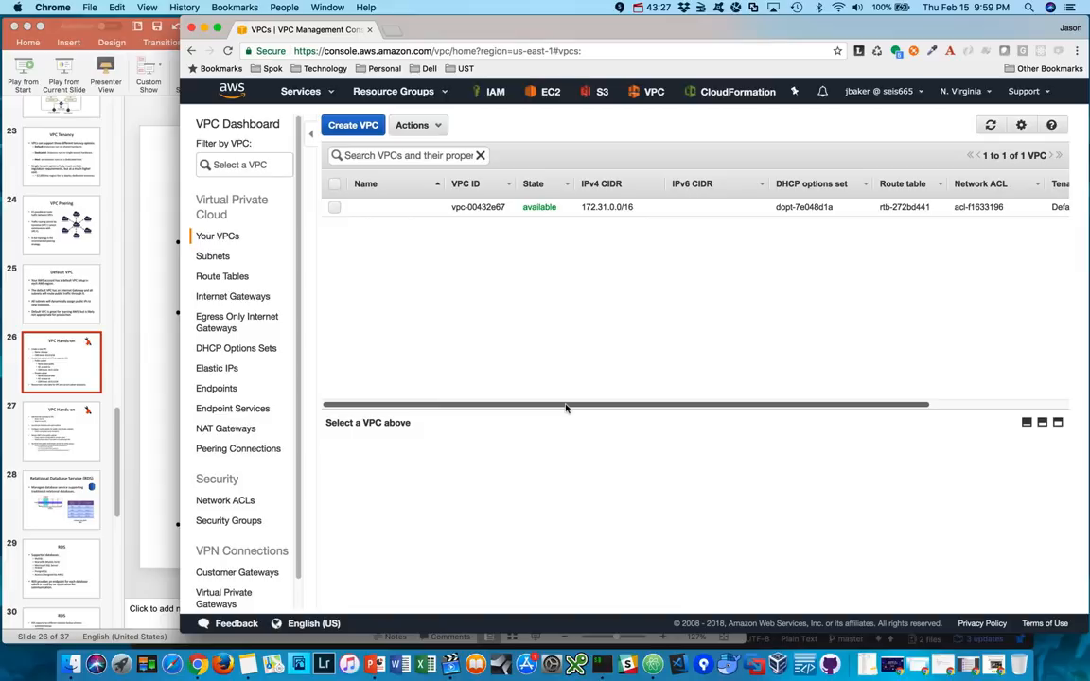
pyautogui.moveTo(566, 408); pyautogui.dragTo(740, 407)
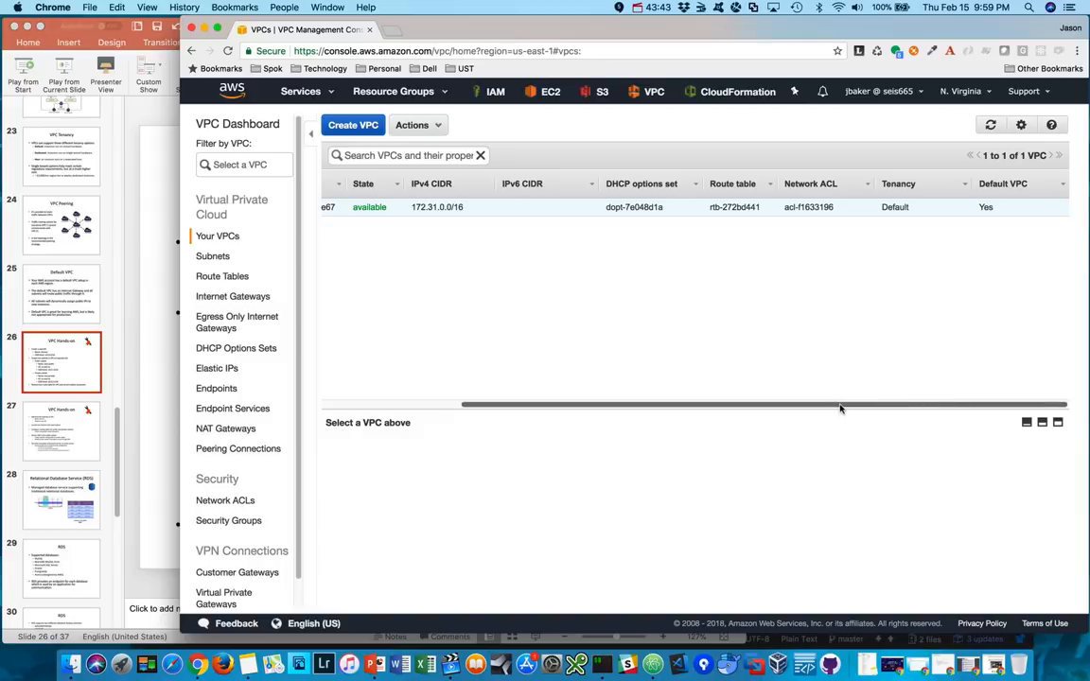
pyautogui.moveTo(839, 407); pyautogui.dragTo(627, 406)
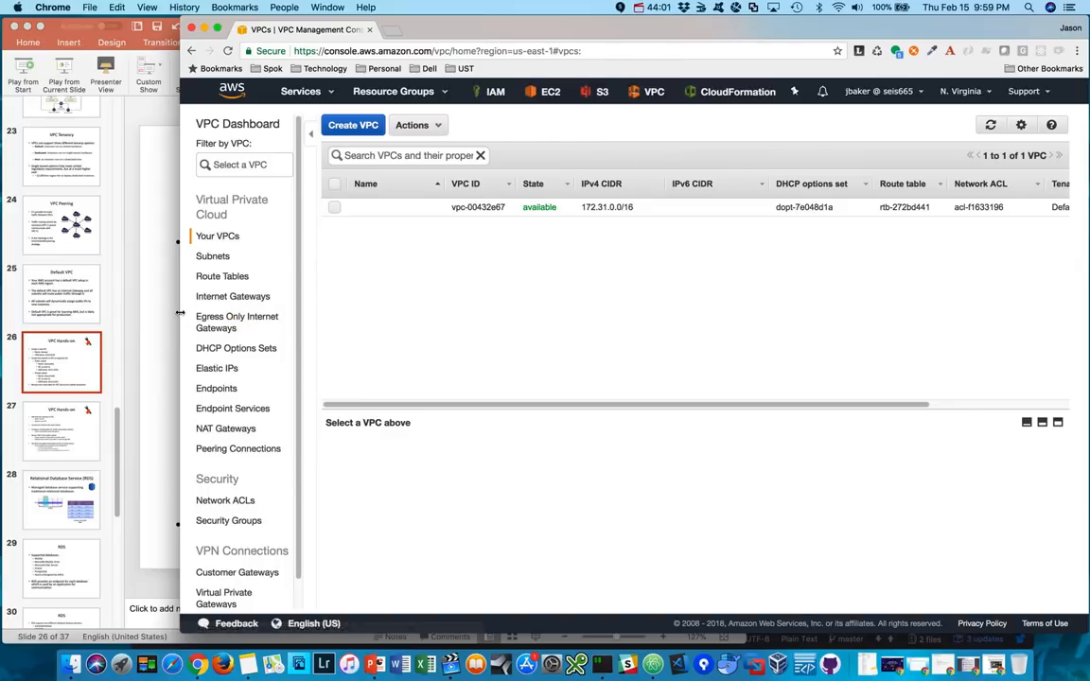
pyautogui.moveTo(180, 312); pyautogui.dragTo(365, 313)
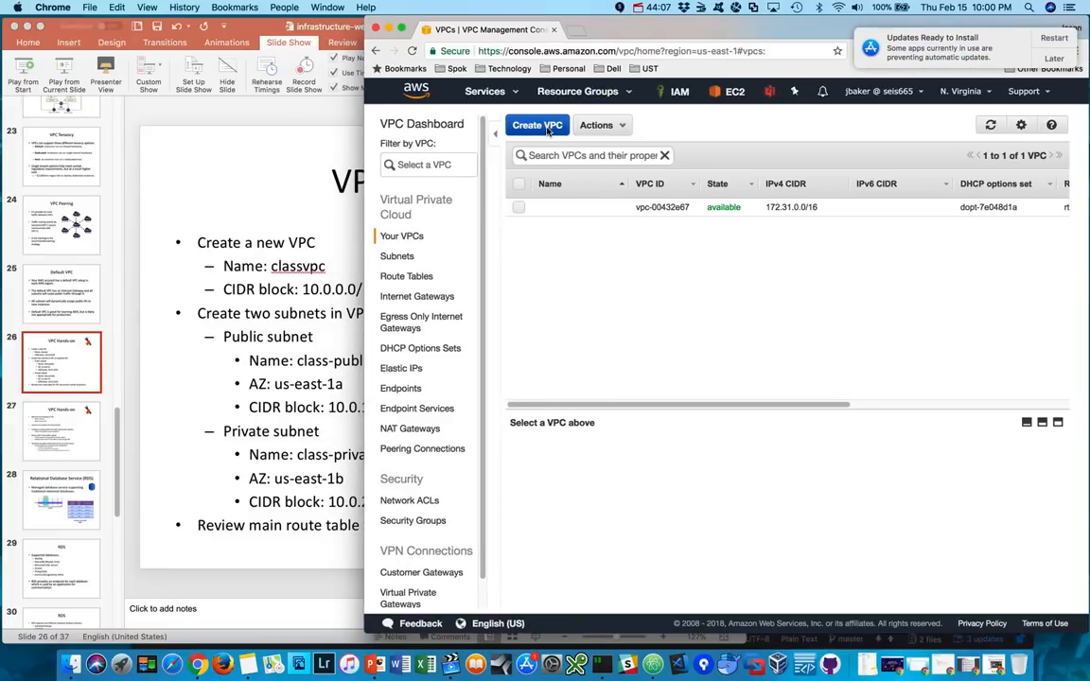
# - Postpone the system update notification and start creating a VPC with the name tag classvpc
pyautogui.click(1052, 58)
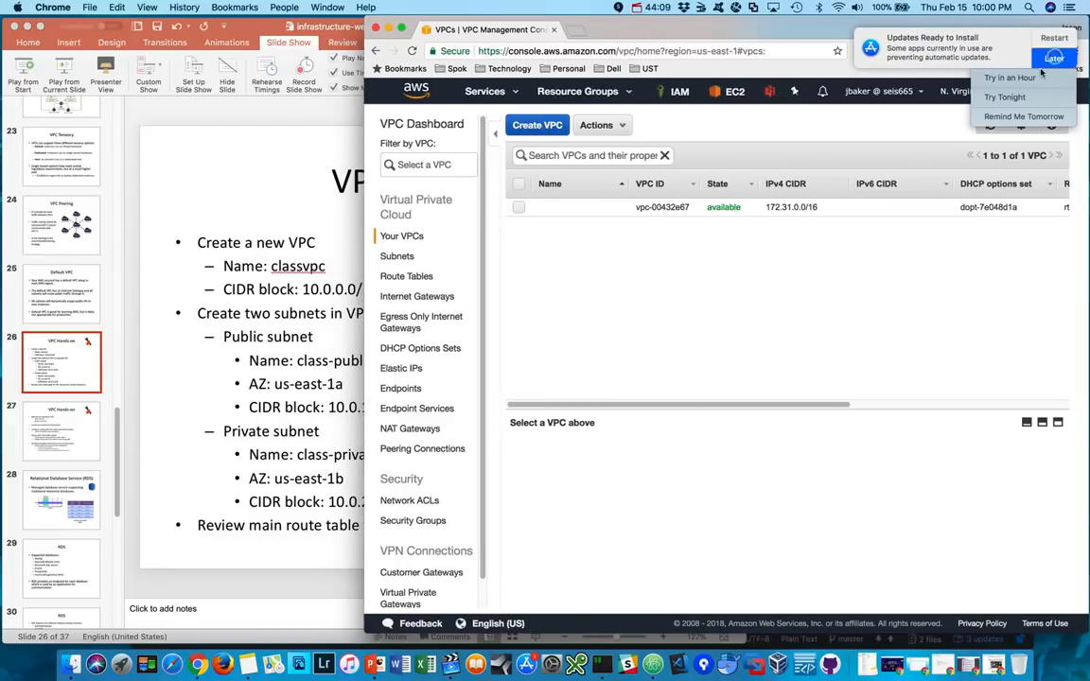
pyautogui.click(959, 111)
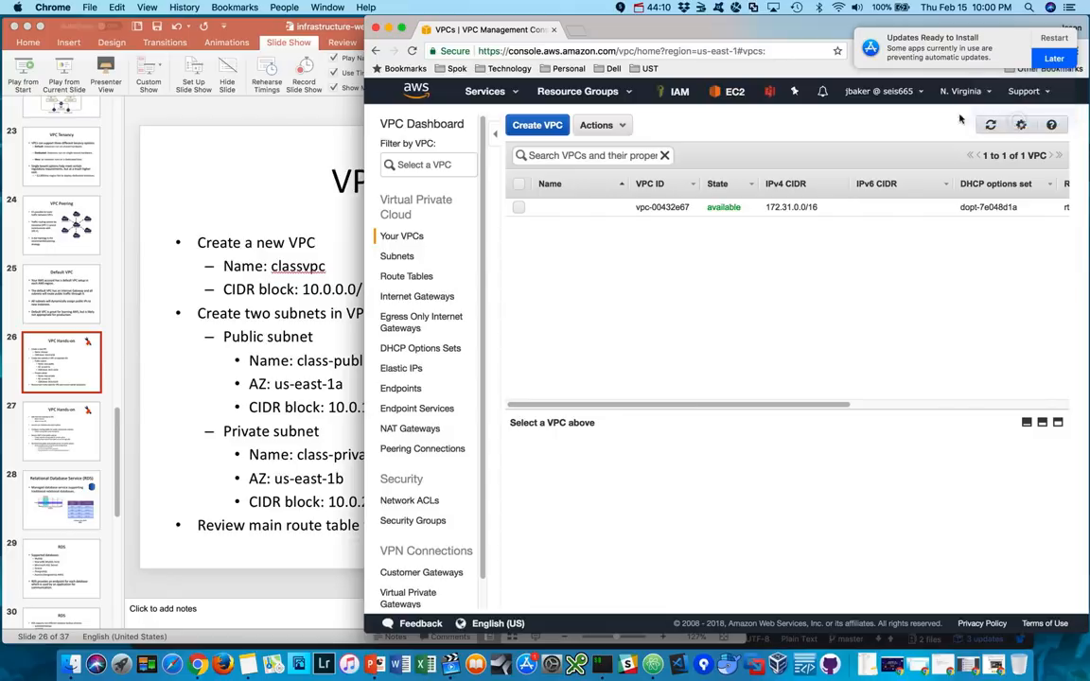
pyautogui.click(547, 127)
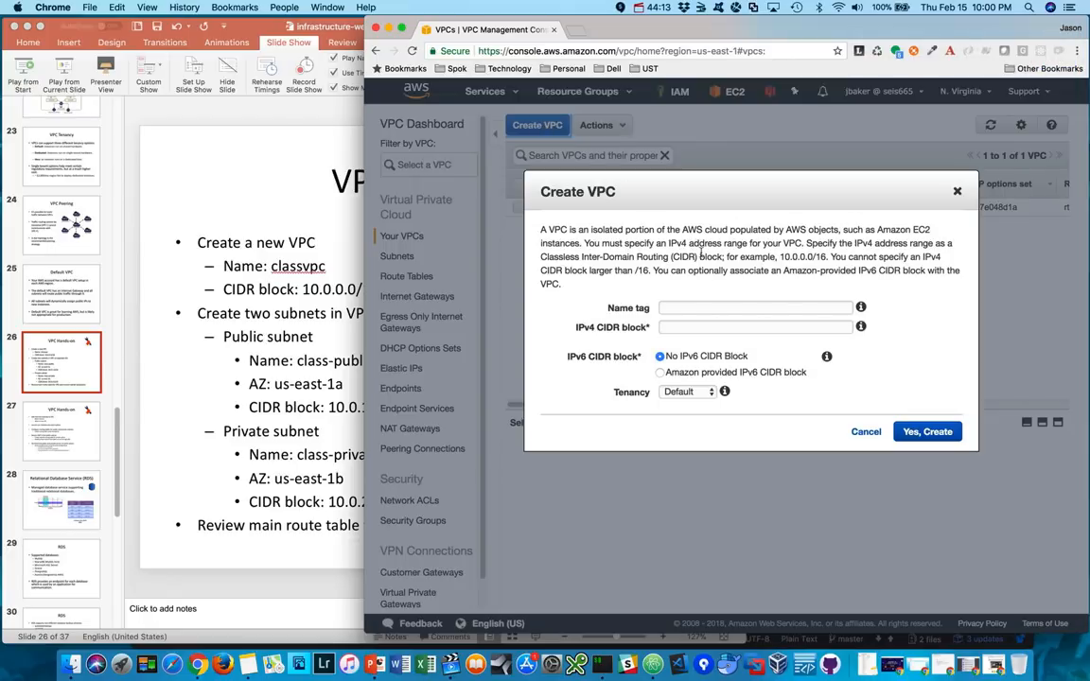
pyautogui.click(689, 306)
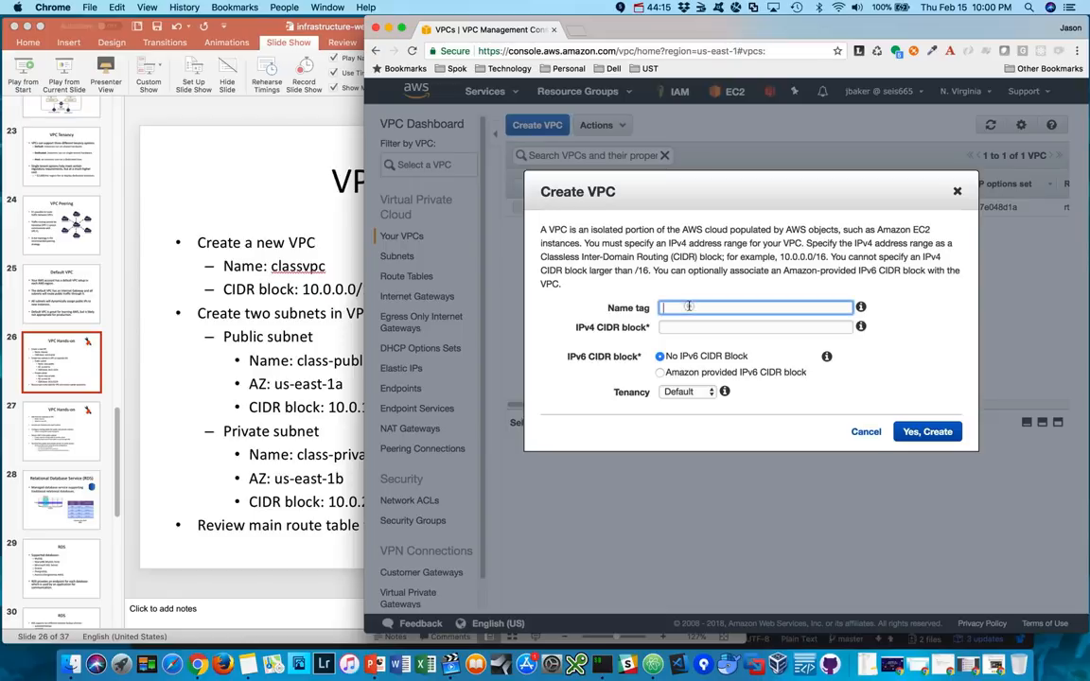
pyautogui.write('classvpc')
# - Set the new VPC's IPv4 CIDR block to 10.0.0.0/18, keep the Default tenancy, and create the VPC
pyautogui.click(686, 327)
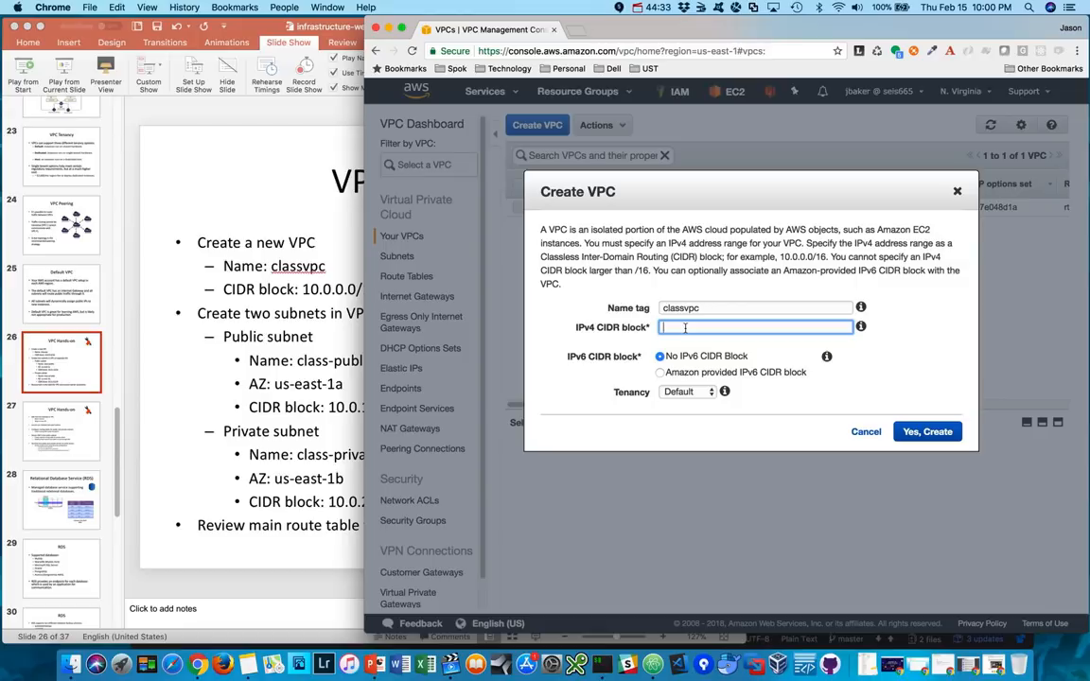
pyautogui.click(291, 205)
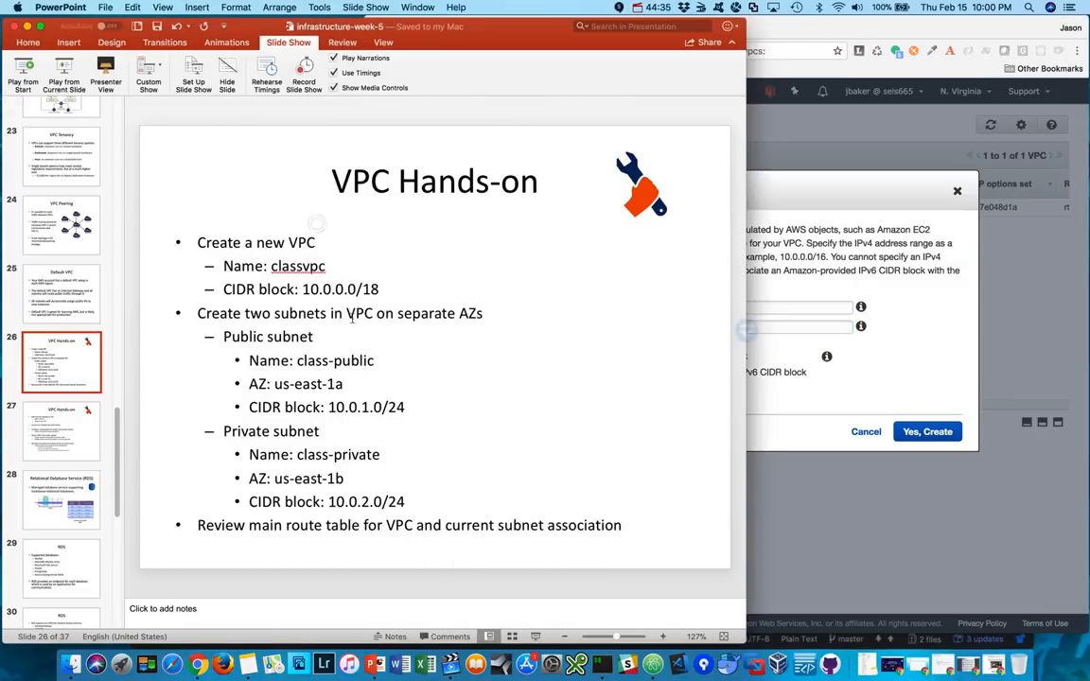
pyautogui.click(830, 259)
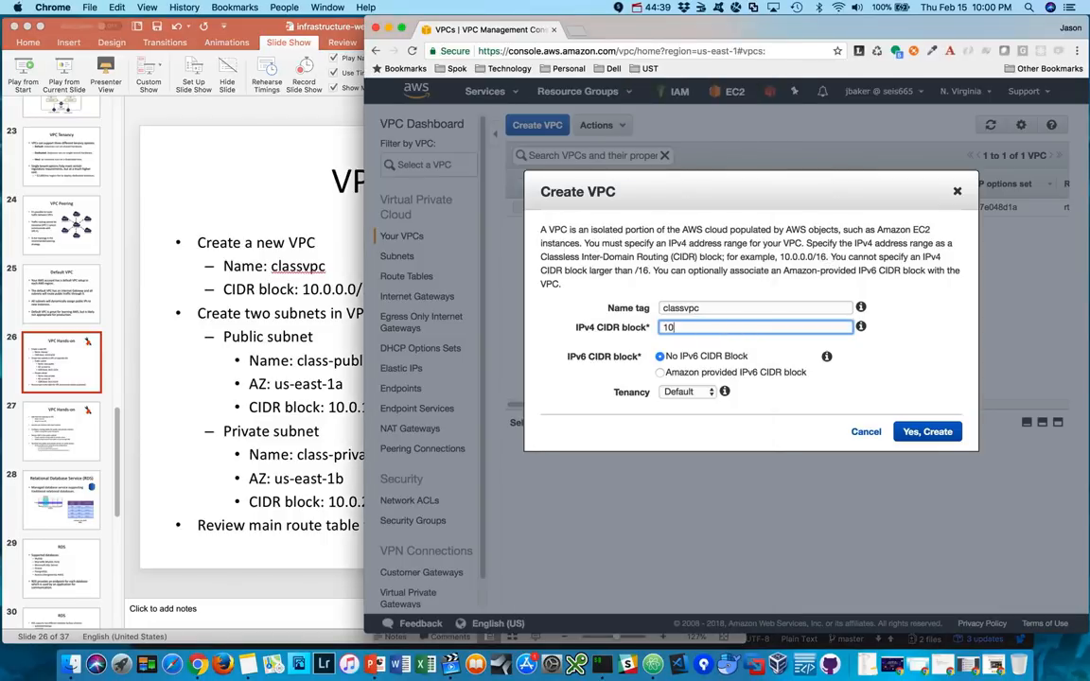
pyautogui.write('10.0.0.0/18')
pyautogui.moveTo(720, 396)
pyautogui.click(705, 392)
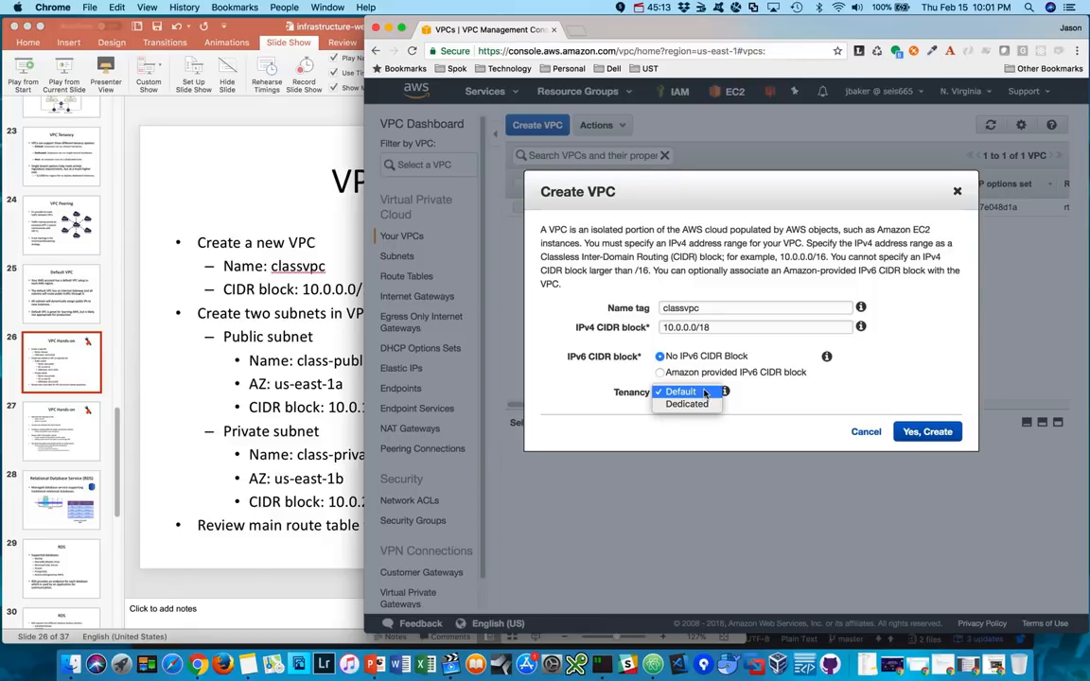
pyautogui.click(704, 392)
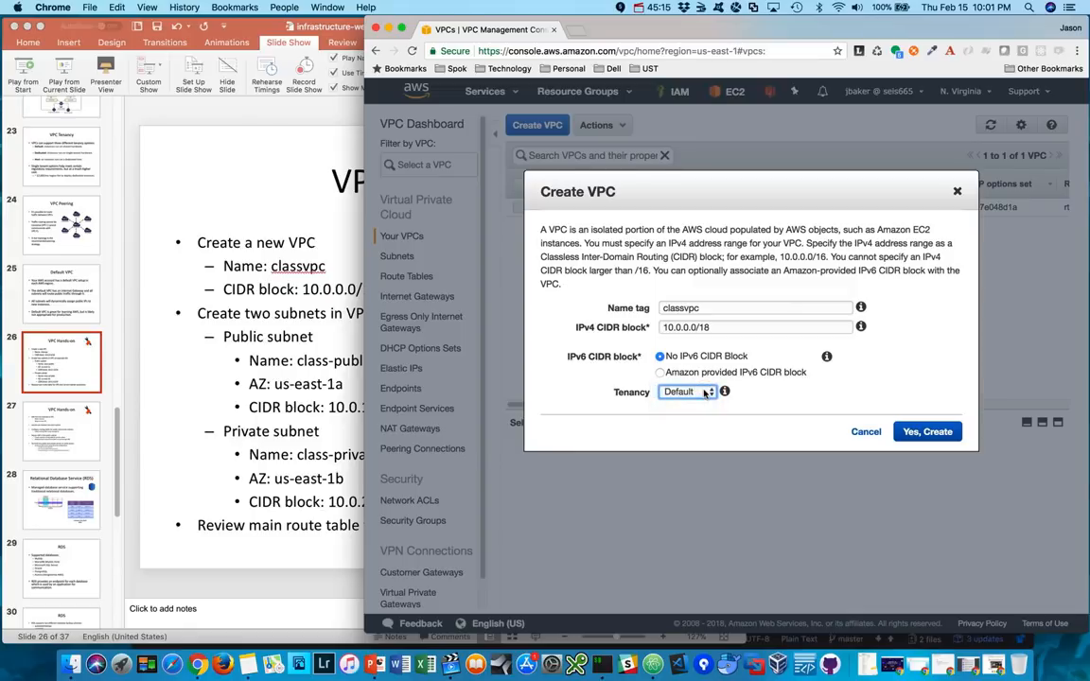
pyautogui.click(935, 435)
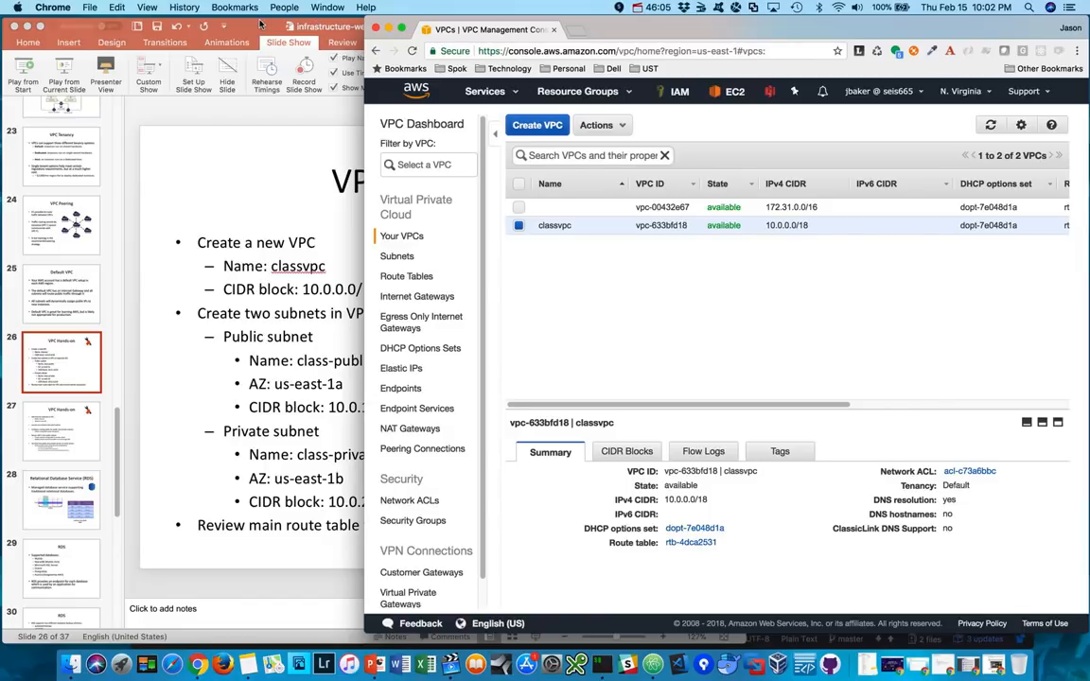
# - Reposition the slide window so the lab instructions stay readable beside the browser, and open the list of subnets
pyautogui.moveTo(260, 26); pyautogui.dragTo(110, 25)
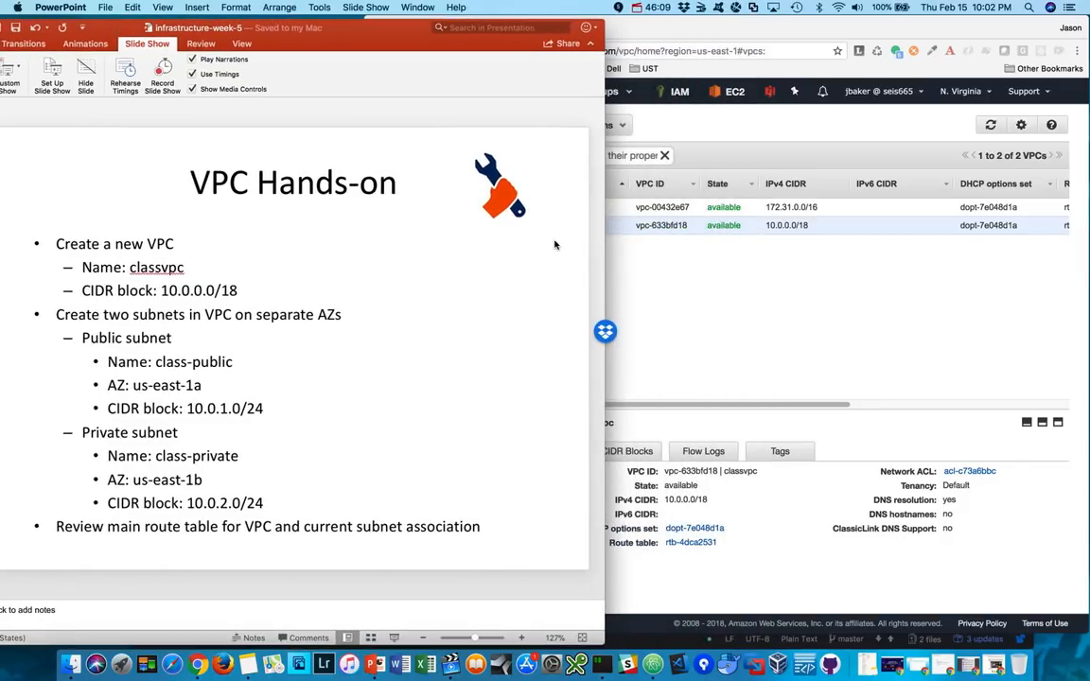
pyautogui.click(637, 273)
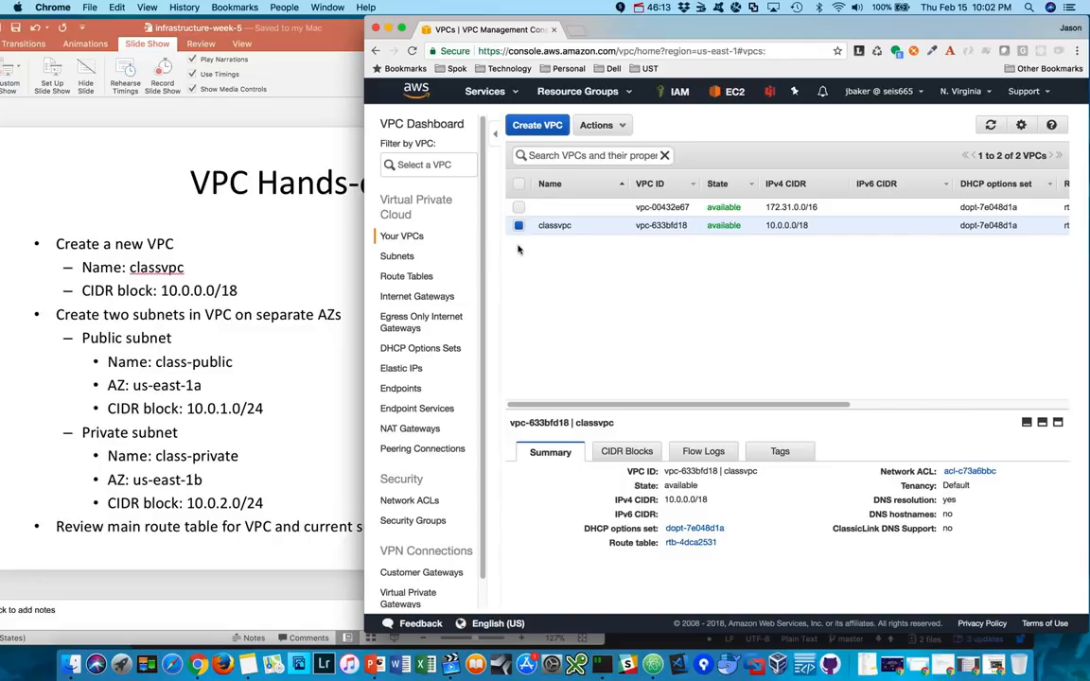
pyautogui.click(397, 258)
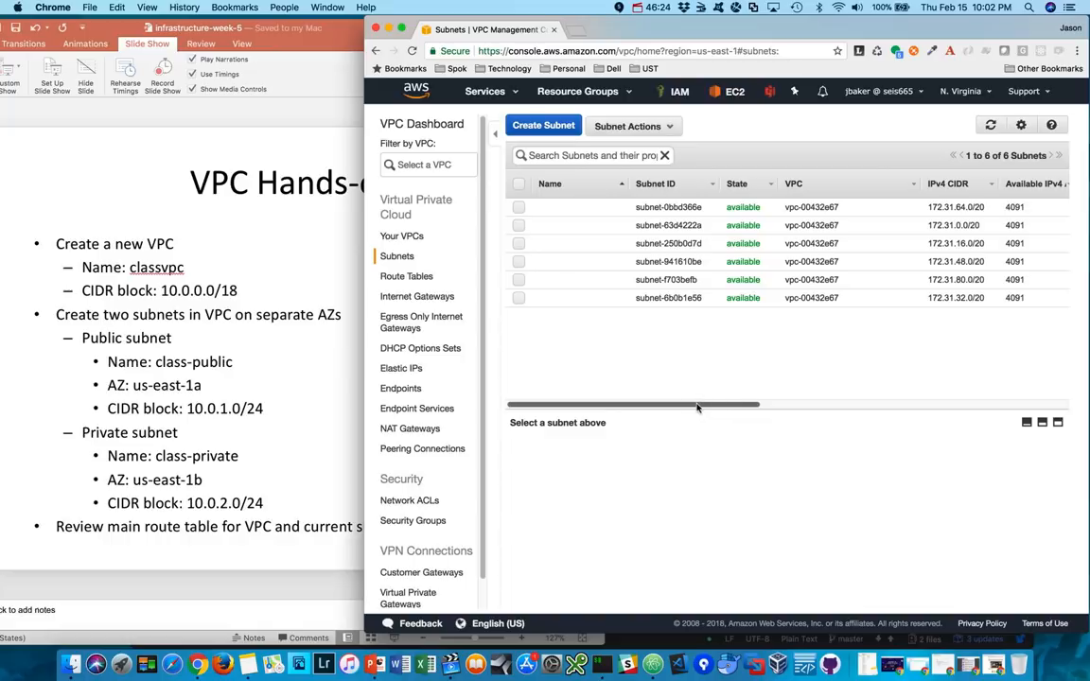
pyautogui.moveTo(708, 405); pyautogui.dragTo(671, 413)
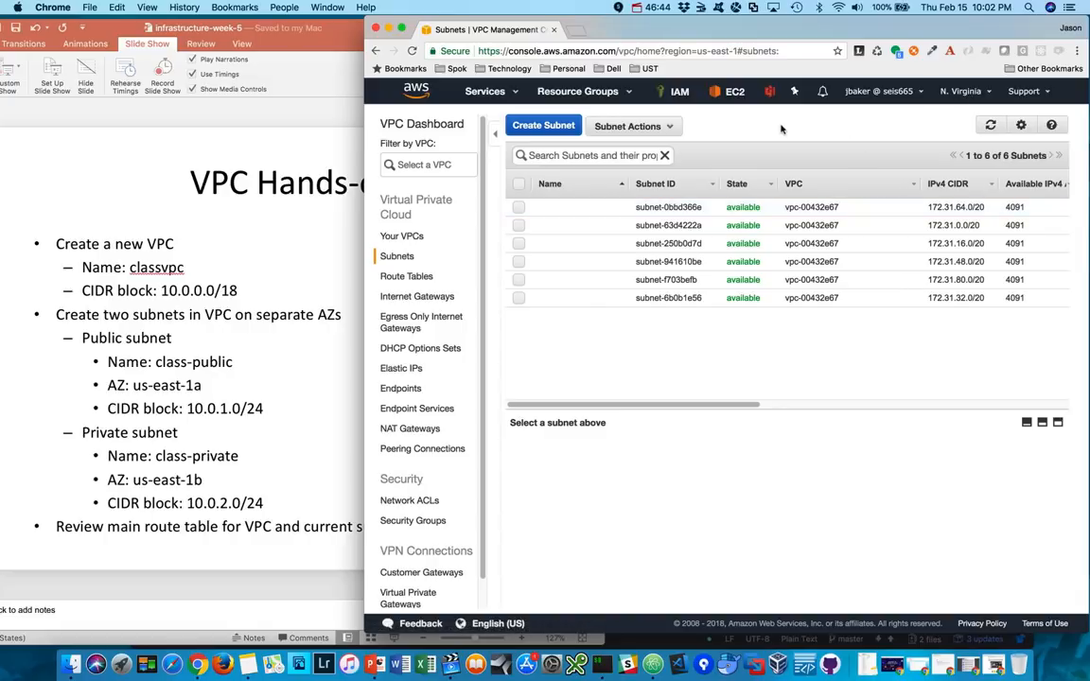
# - Start creating a subnet with the name tag class-public in the classvpc VPC
pyautogui.click(548, 125)
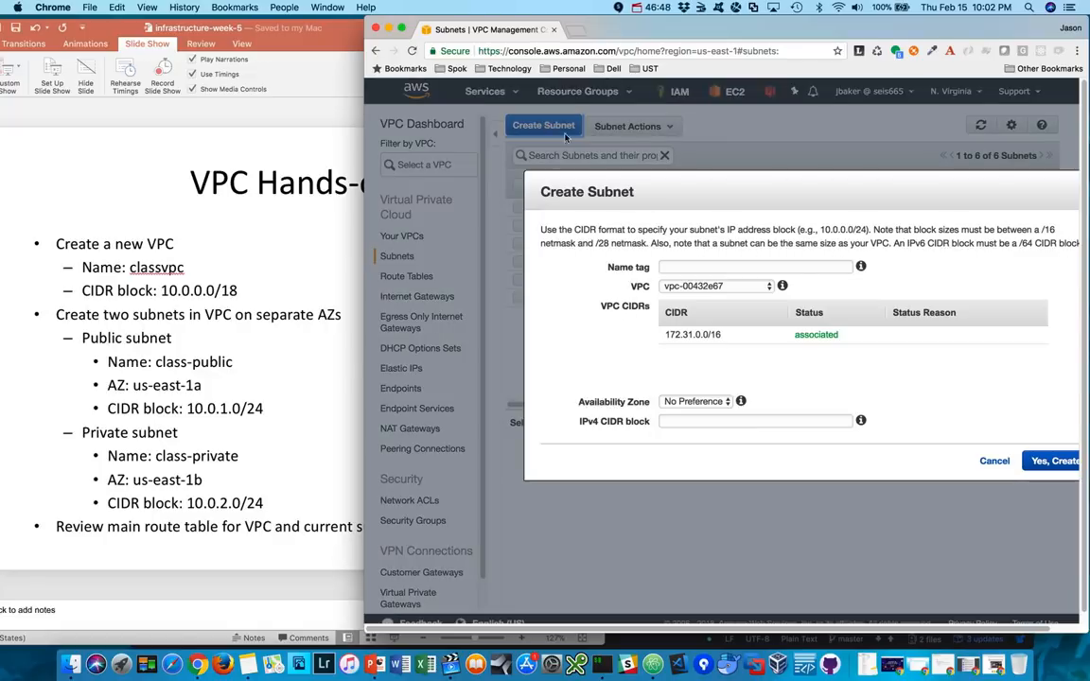
pyautogui.click(692, 267)
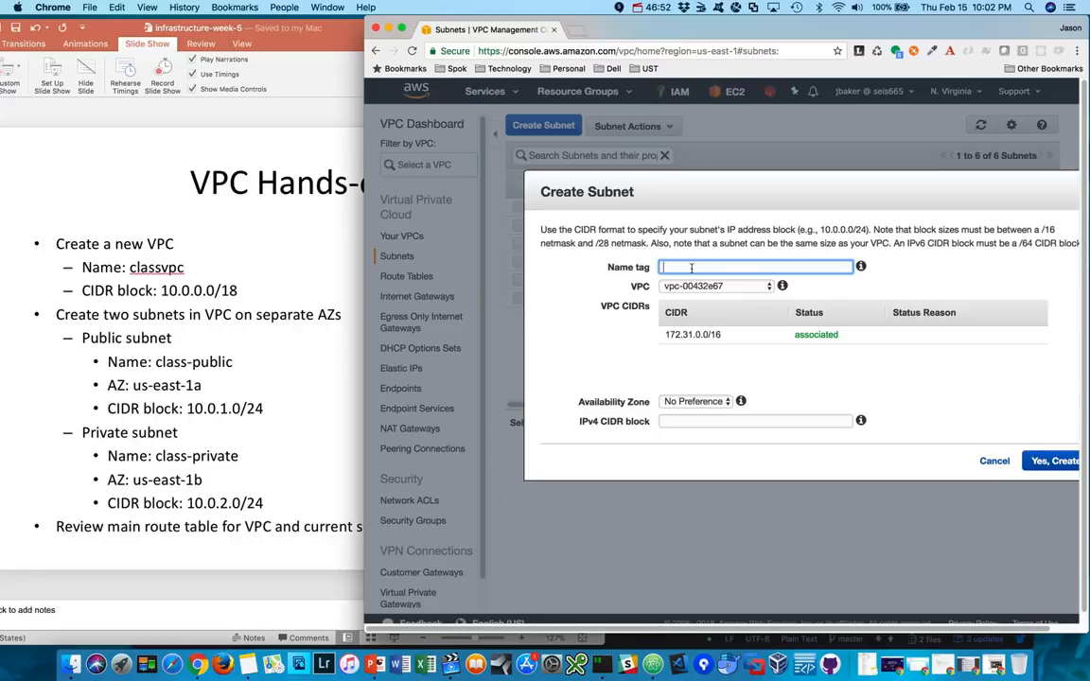
pyautogui.write('class-public')
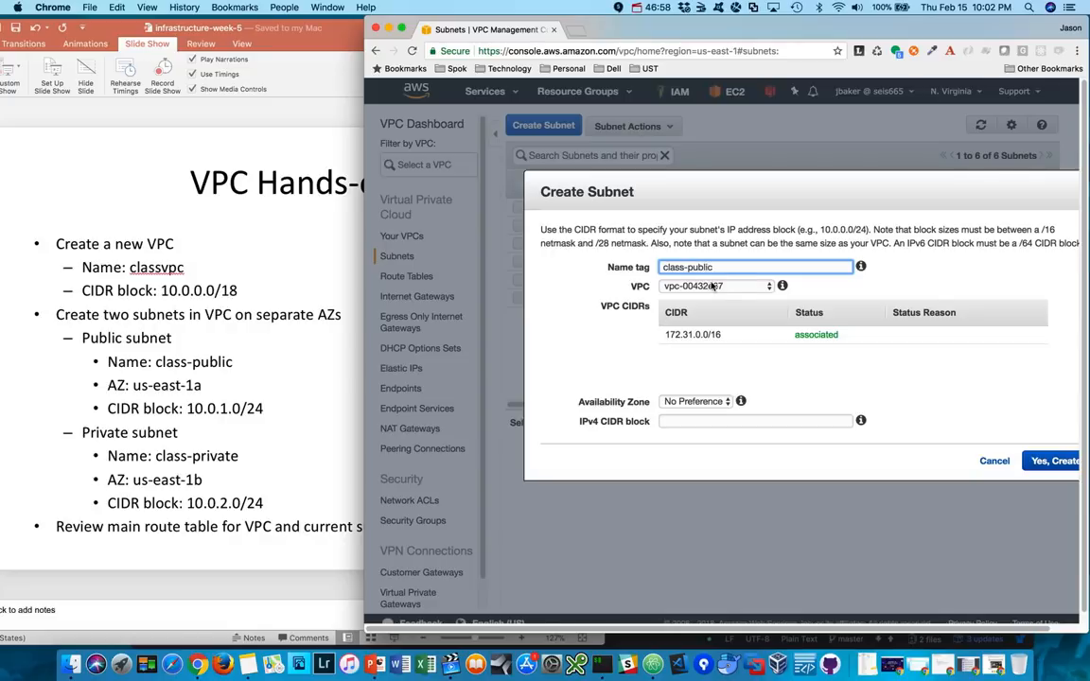
pyautogui.click(665, 286)
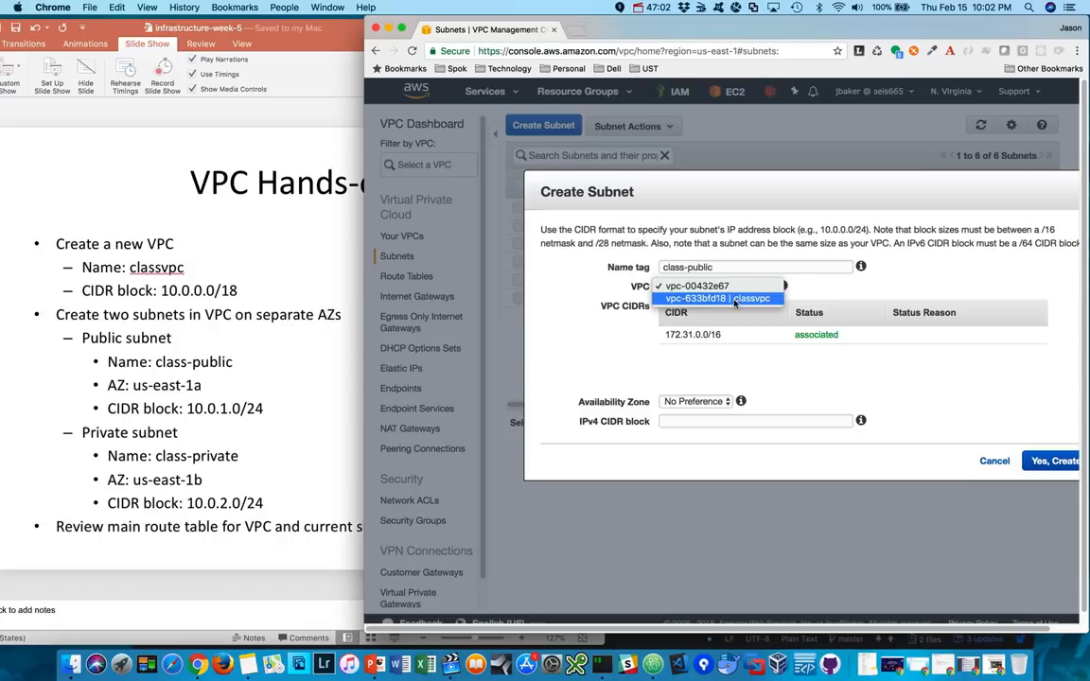
pyautogui.click(735, 299)
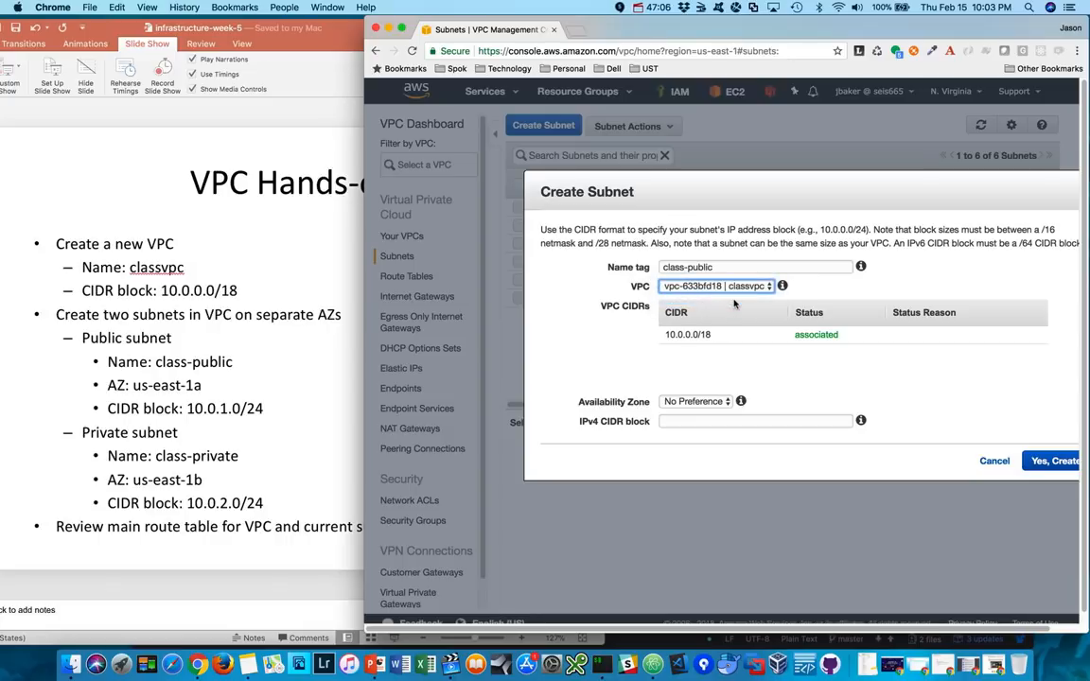
# - Set the public subnet's availability zone to us-east-1a and its IPv4 CIDR block to 10.0.1.0/24, and create it
pyautogui.click(708, 402)
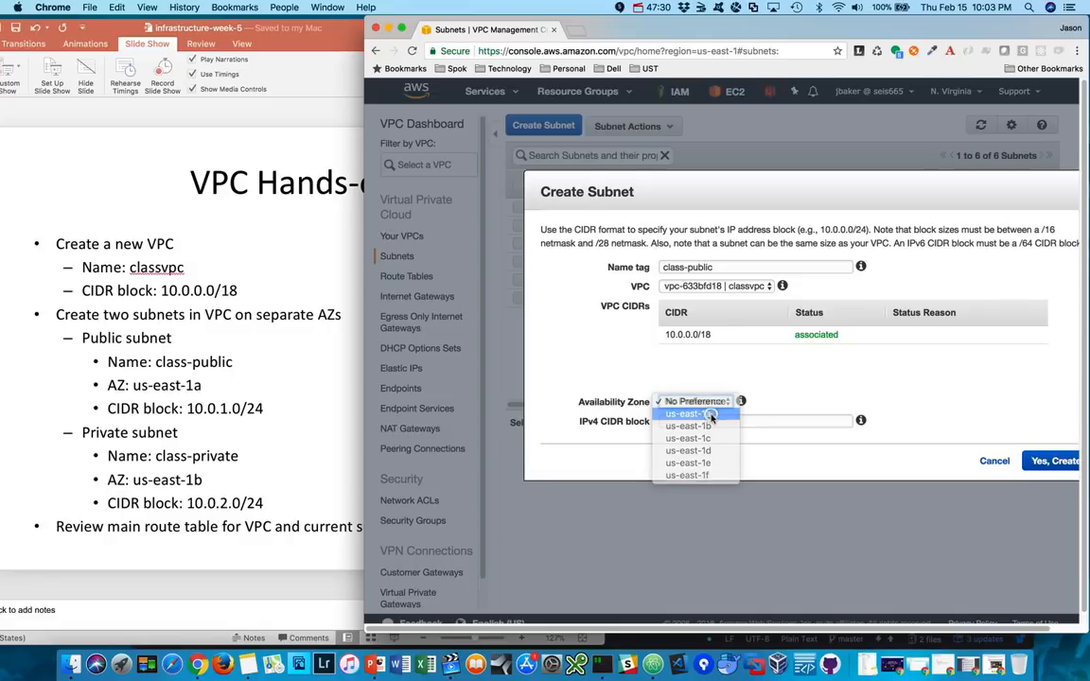
pyautogui.click(711, 415)
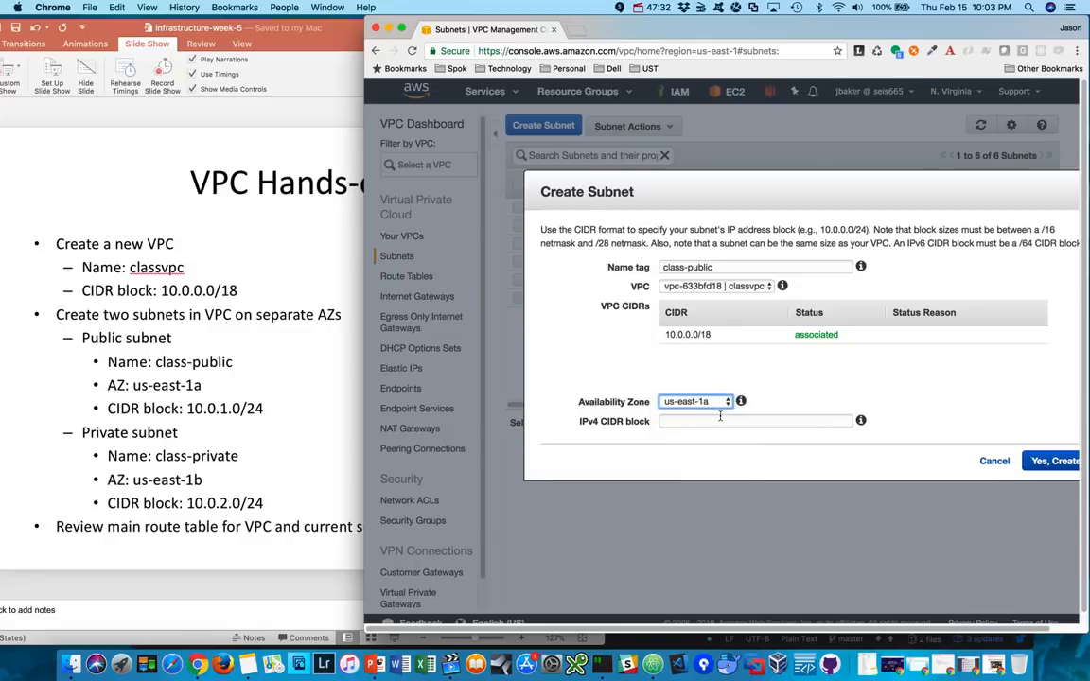
pyautogui.click(713, 421)
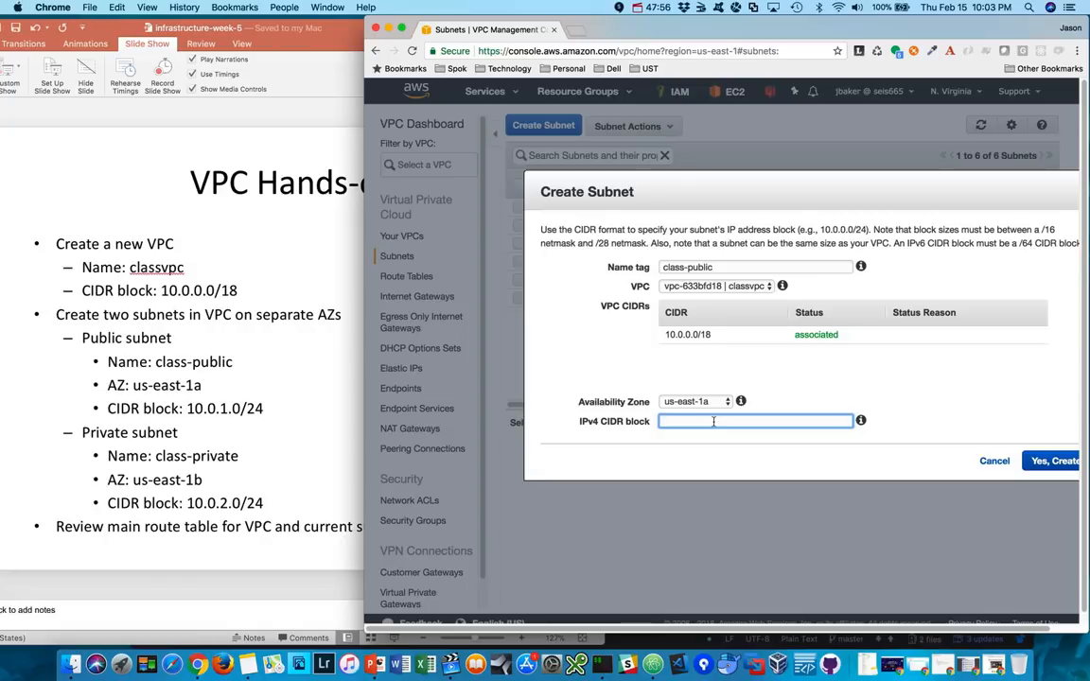
pyautogui.write('10.0.1.0/24')
pyautogui.click(1053, 461)
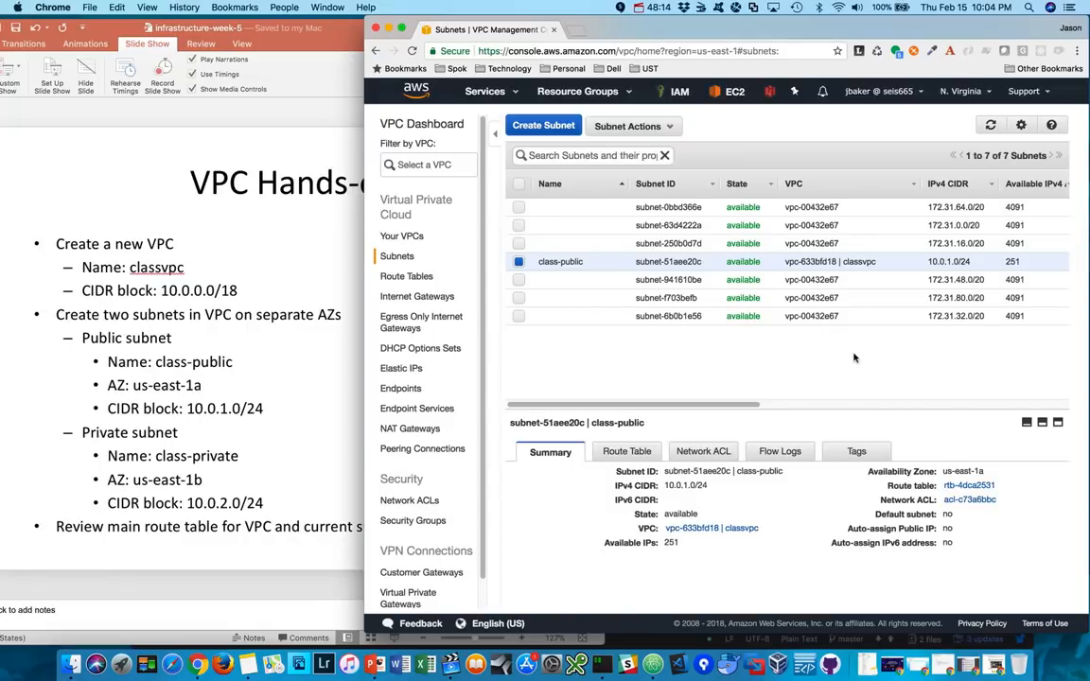
# - Start creating a second subnet with the name tag class-private in the classvpc VPC
pyautogui.moveTo(725, 25); pyautogui.dragTo(695, 25)
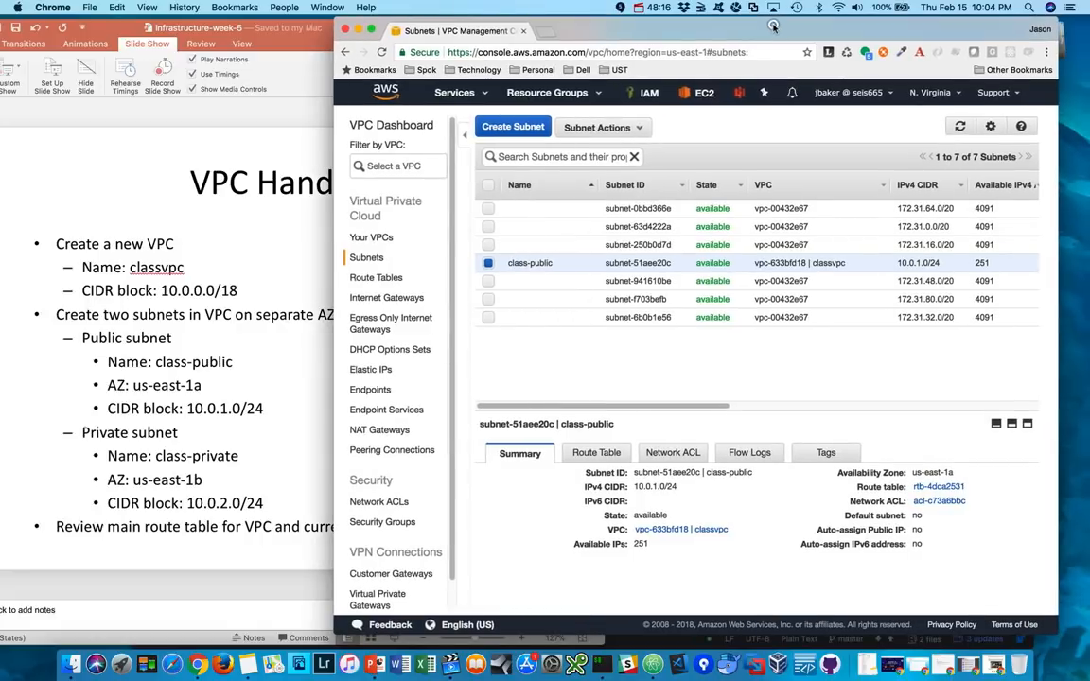
pyautogui.click(500, 127)
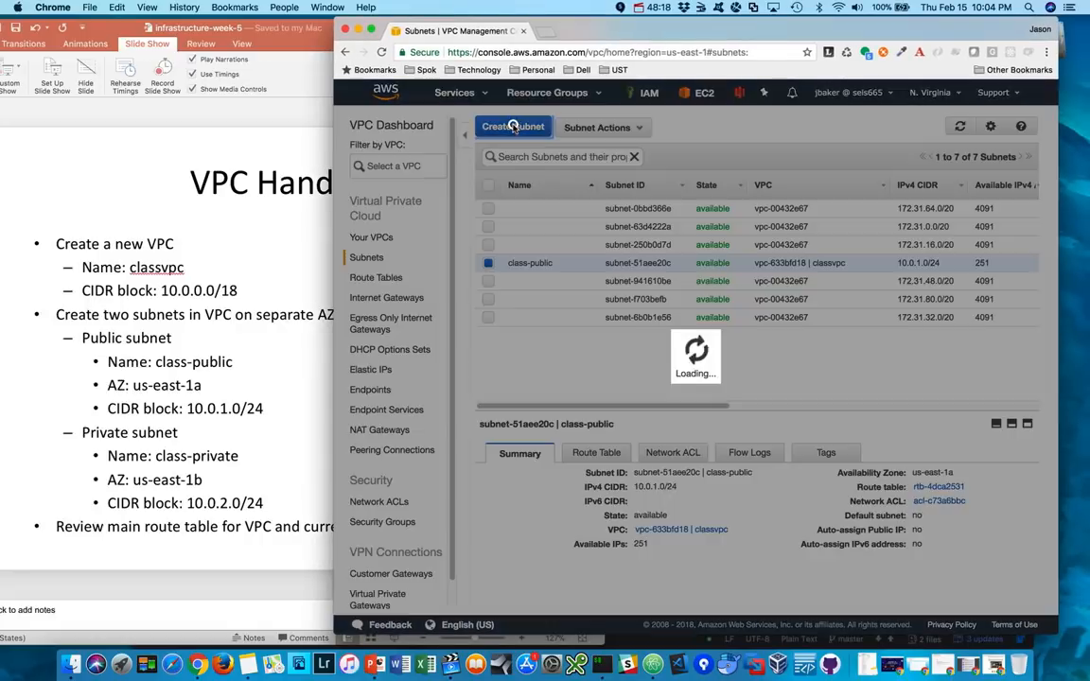
pyautogui.click(643, 268)
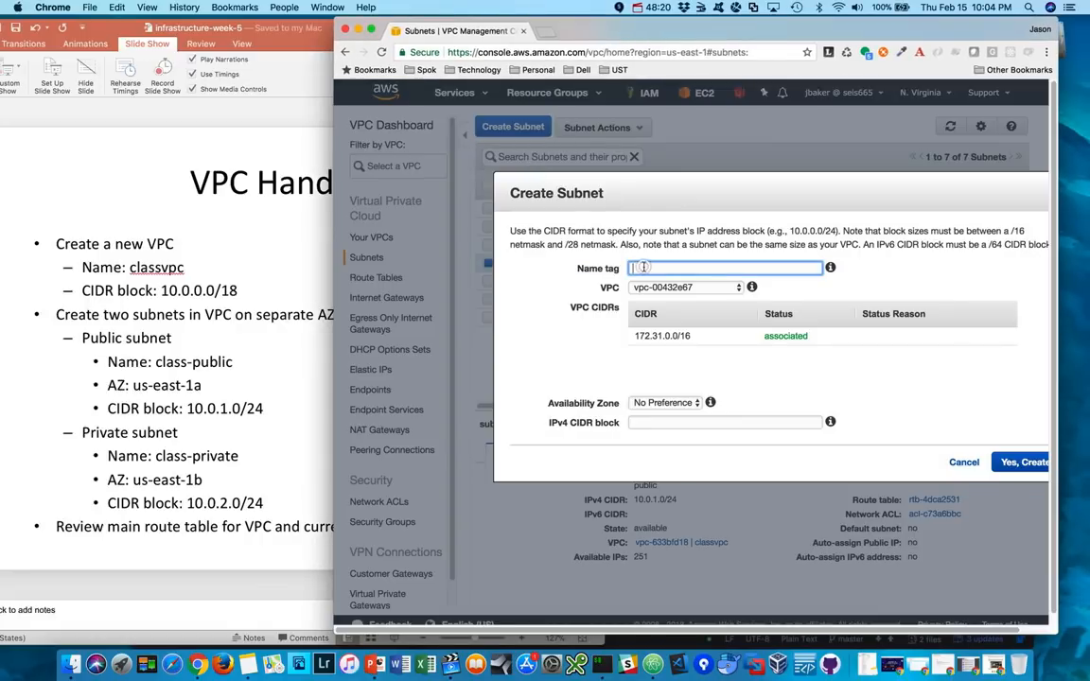
pyautogui.write('class-private')
pyautogui.click(685, 288)
pyautogui.click(688, 300)
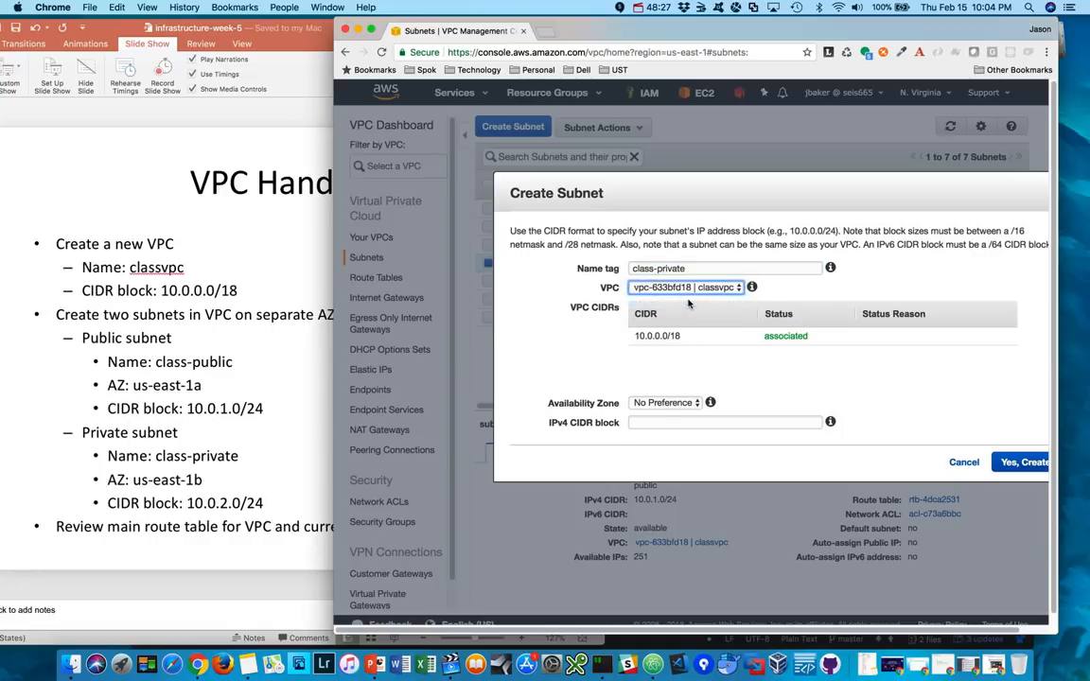
# - Set the private subnet's availability zone to us-east-1b and its IPv4 CIDR block to 10.0.2.0/24, and create it
pyautogui.click(668, 403)
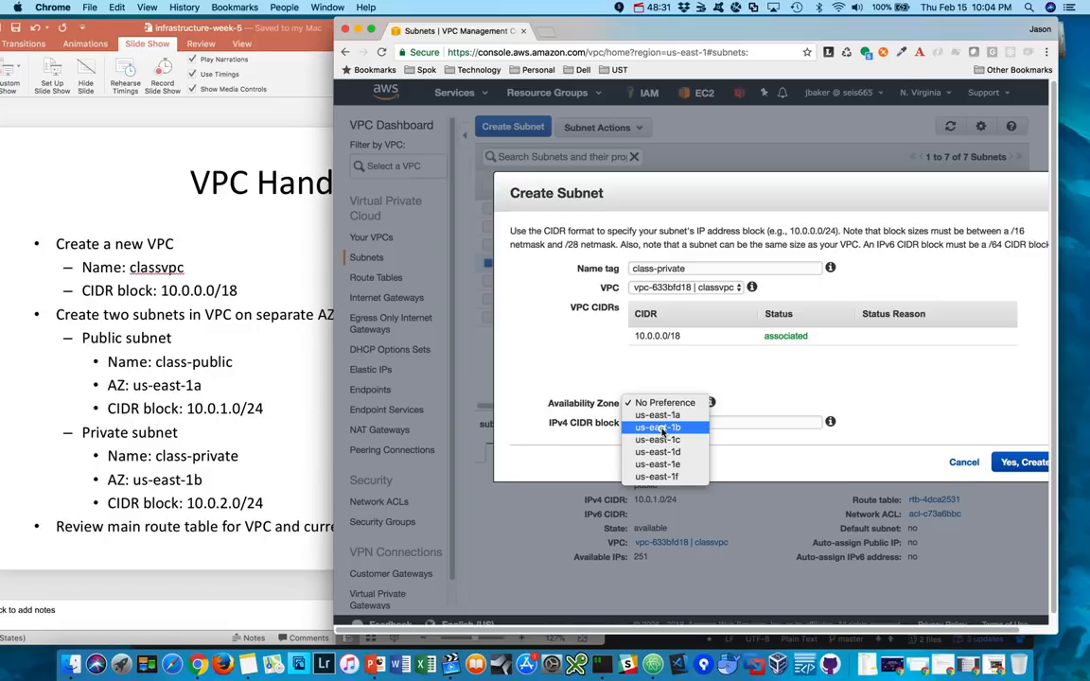
pyautogui.click(662, 428)
pyautogui.click(661, 424)
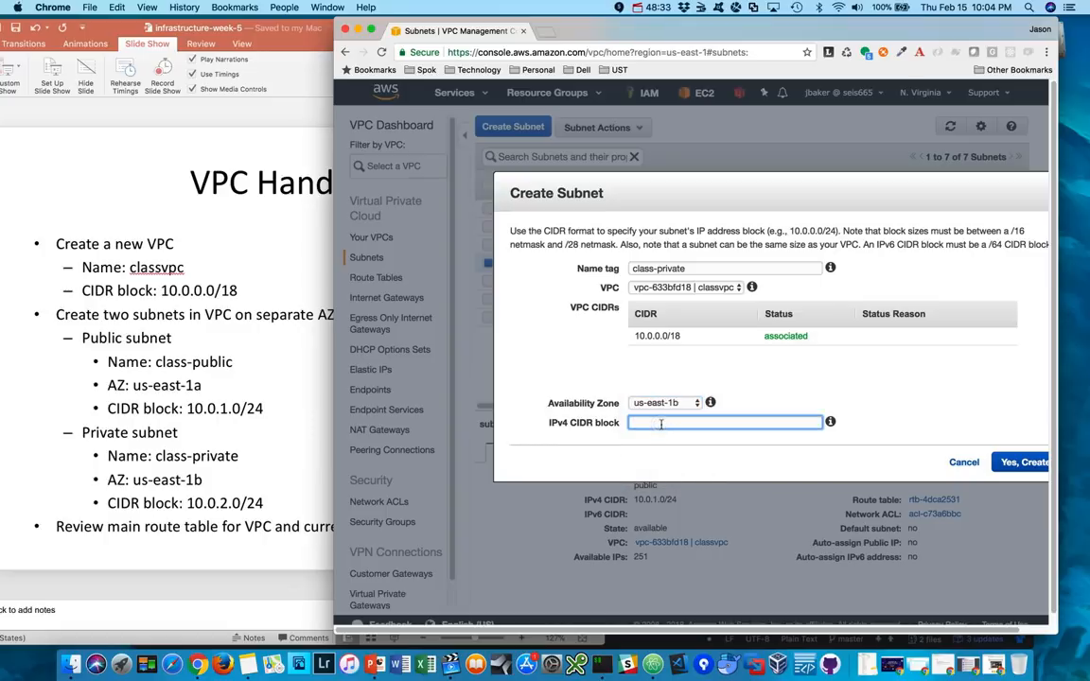
pyautogui.write('10.0.2.0/24')
pyautogui.click(1025, 462)
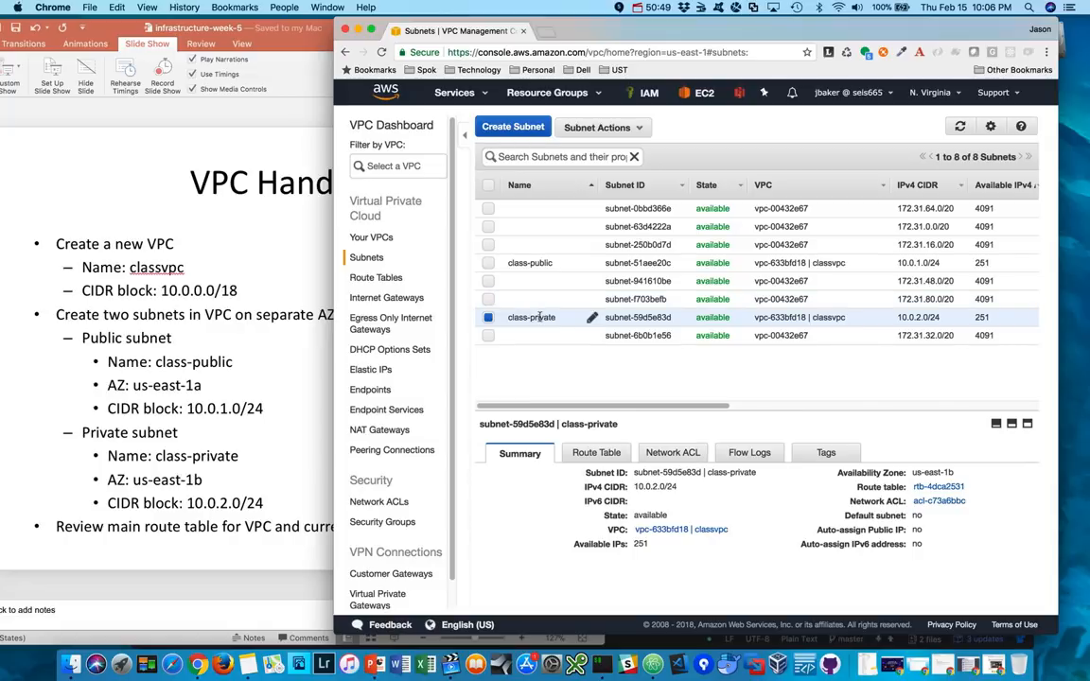
# - Examine the availability zone and route table columns for the class-public and class-private subnets
pyautogui.hscroll(5, 539, 318)
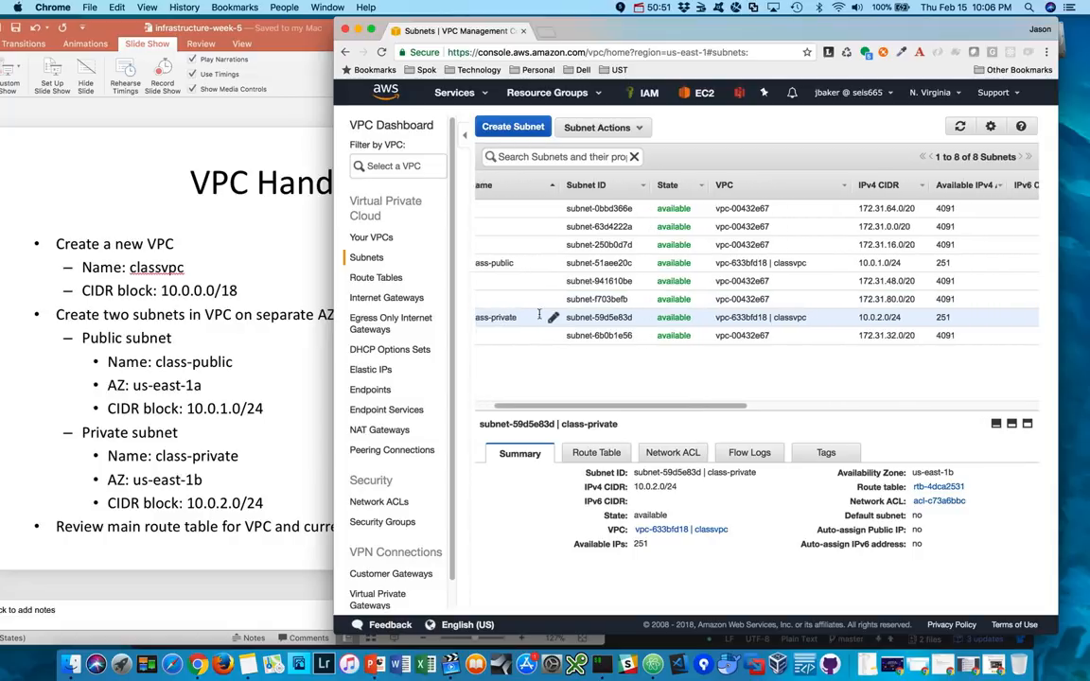
pyautogui.hscroll(5, 538, 318)
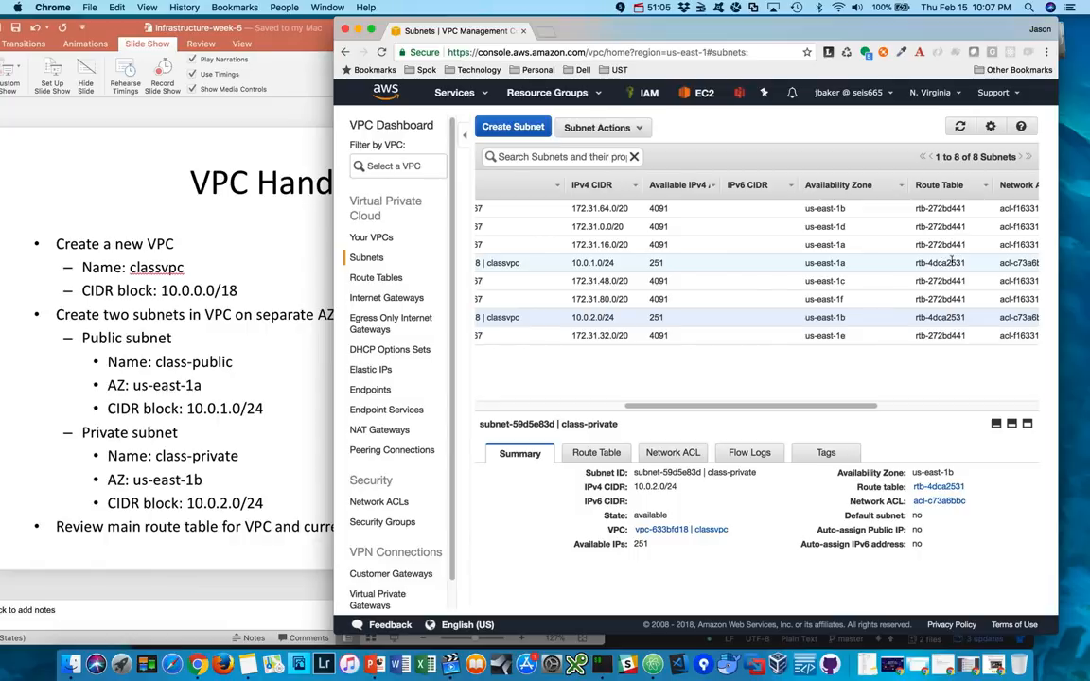
pyautogui.hscroll(-10, 951, 262)
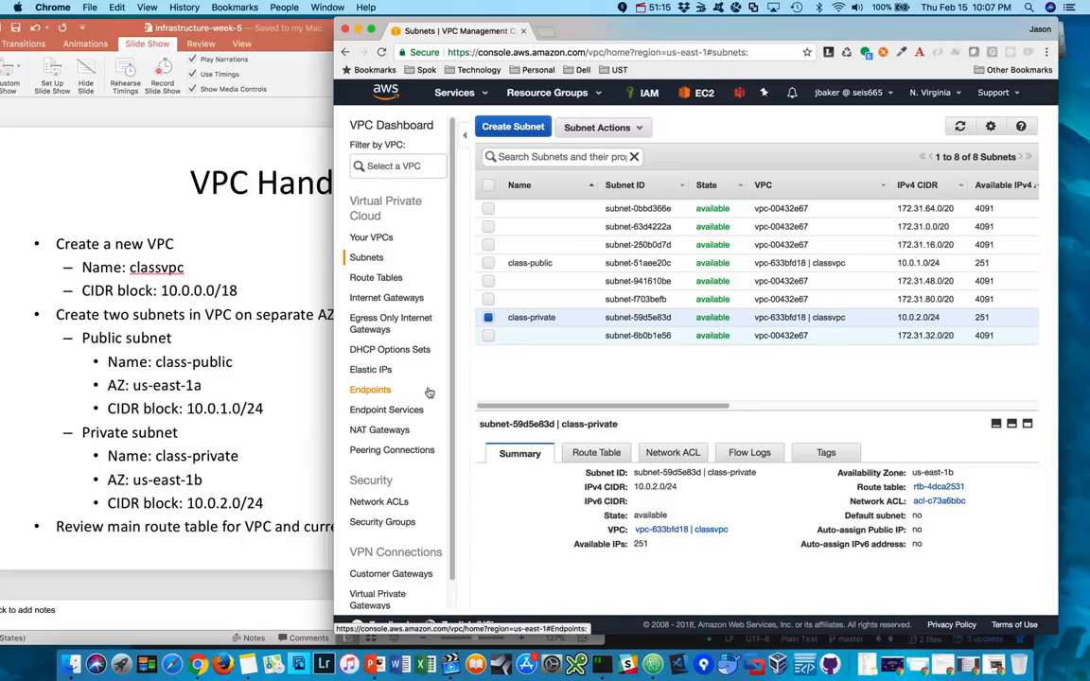
# - Review the routes and subnet associations of the classvpc VPC's main route table
pyautogui.click(374, 279)
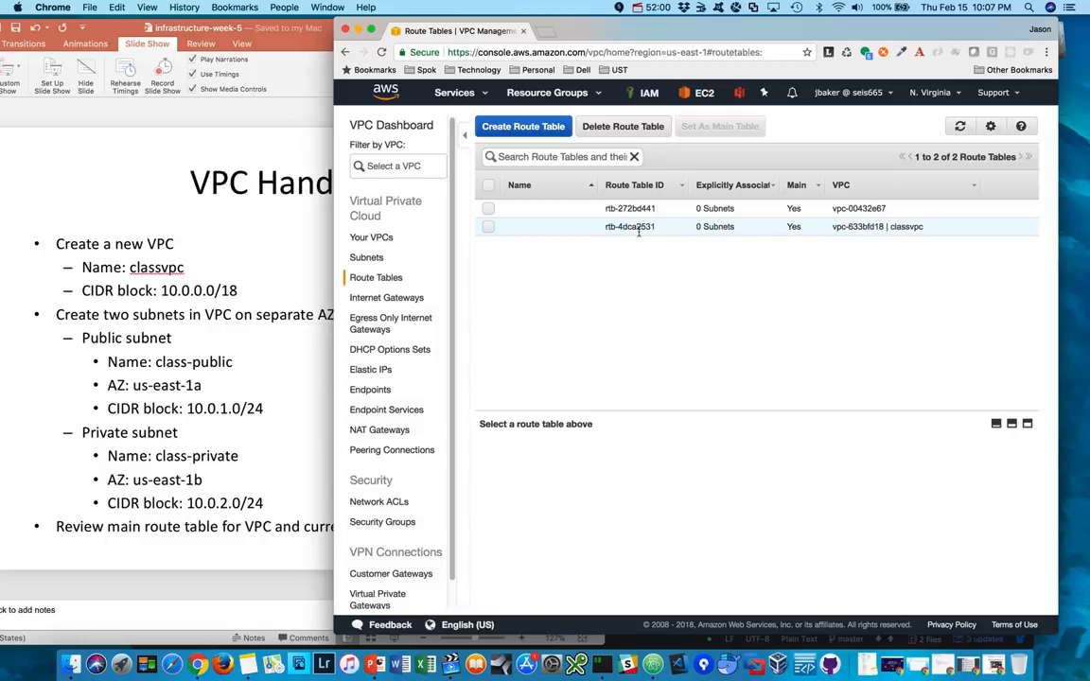
pyautogui.click(487, 227)
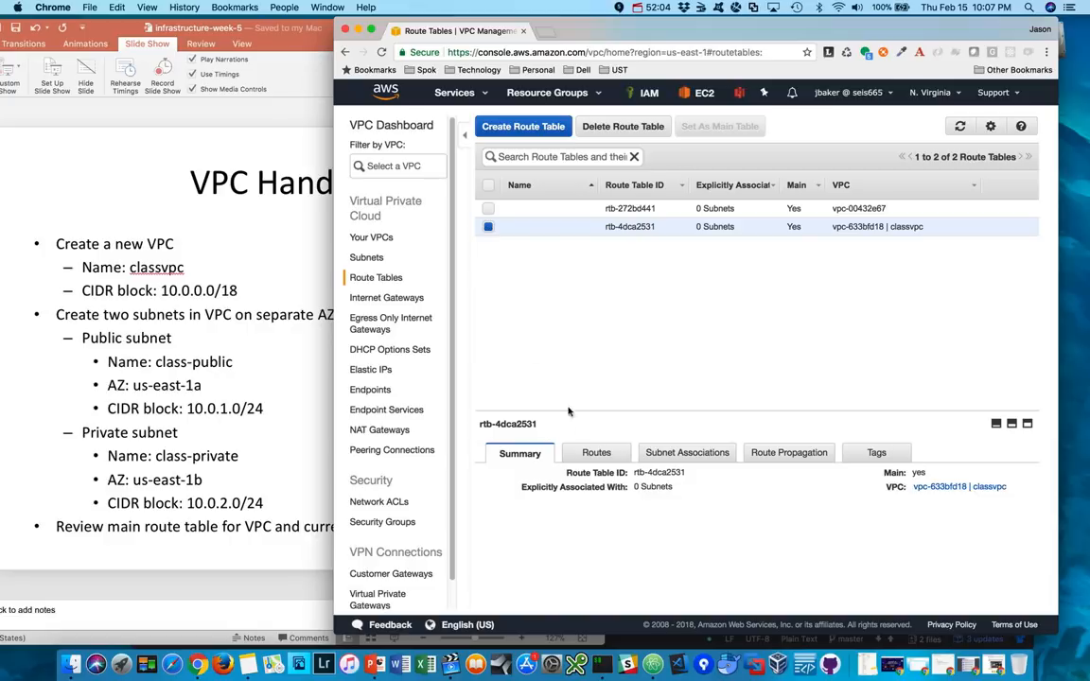
pyautogui.click(595, 454)
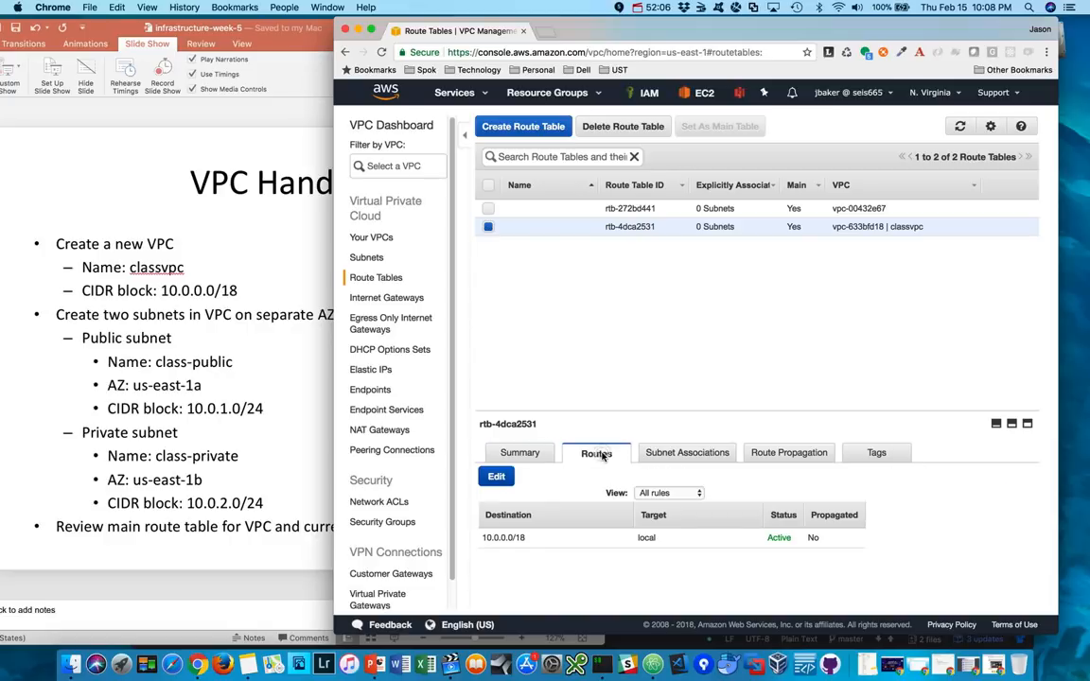
pyautogui.moveTo(795, 413); pyautogui.dragTo(732, 294)
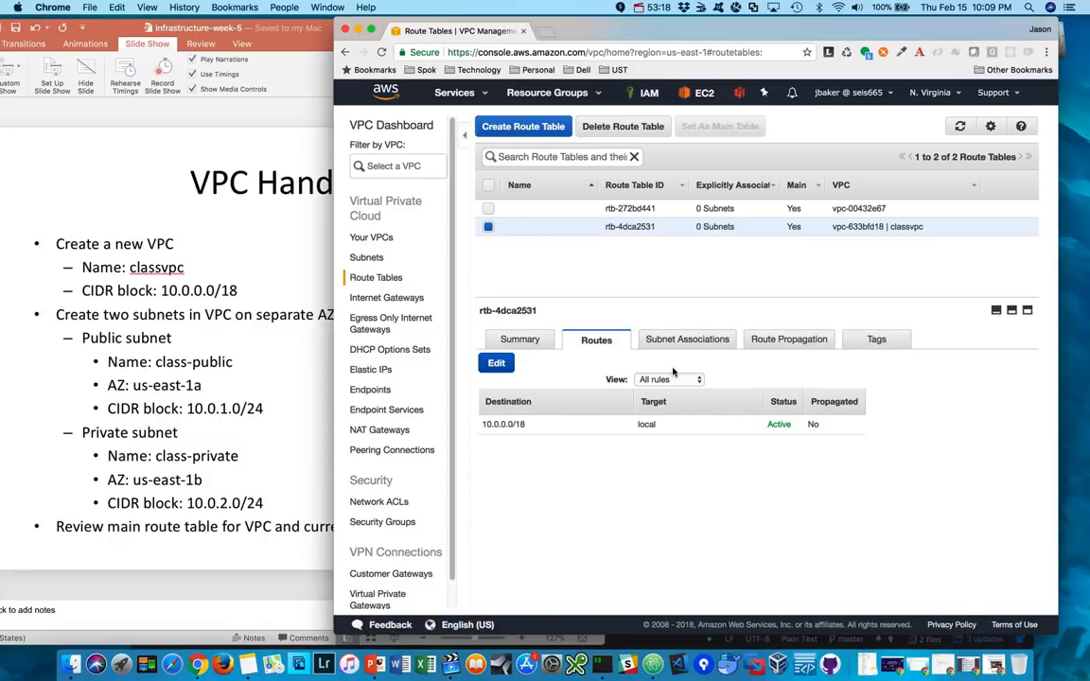
pyautogui.click(690, 341)
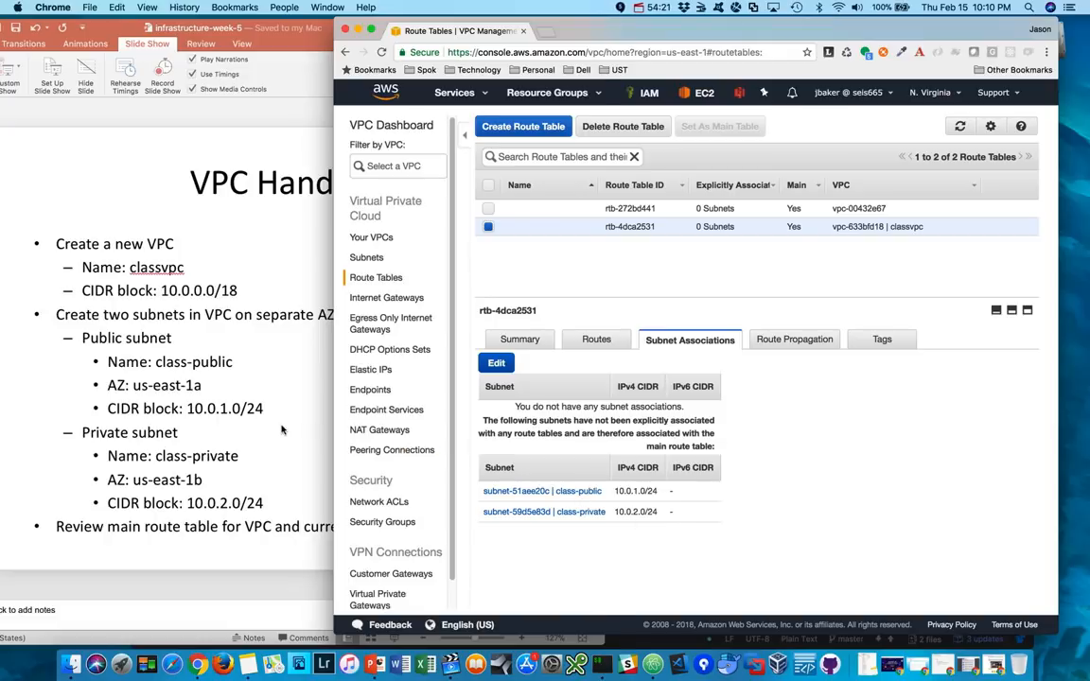
# - Switch to PowerPoint, show slide 27 with the internet gateway instructions, and position its window so both it and the Chrome window stay accessible
pyautogui.click(281, 429)
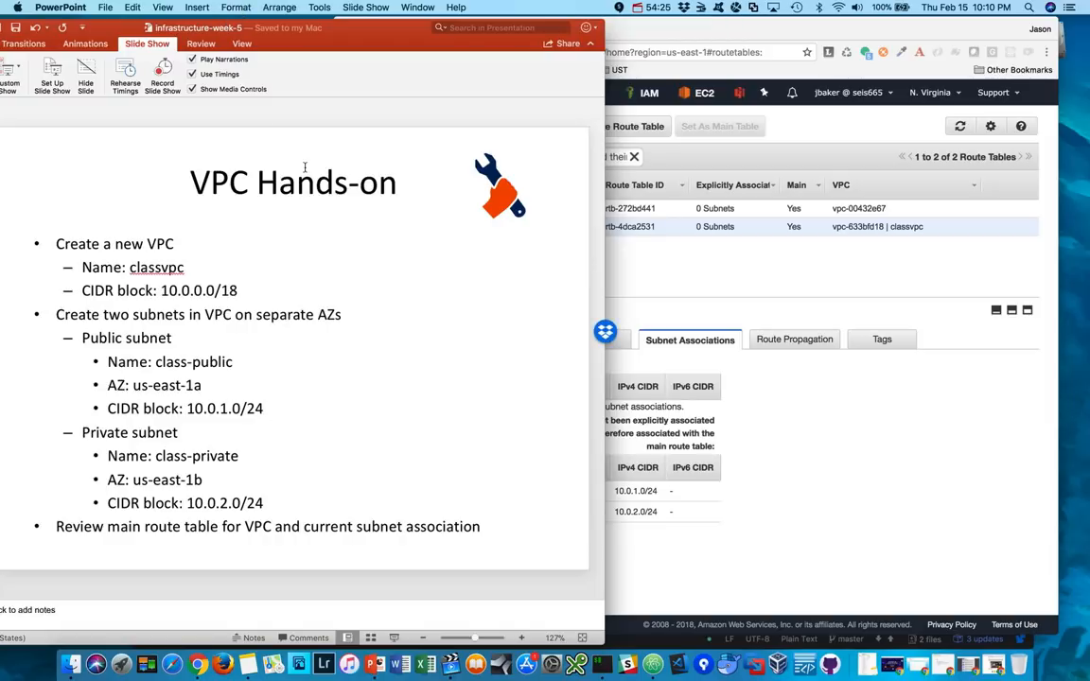
pyautogui.moveTo(133, 30); pyautogui.dragTo(328, 38)
pyautogui.click(126, 430)
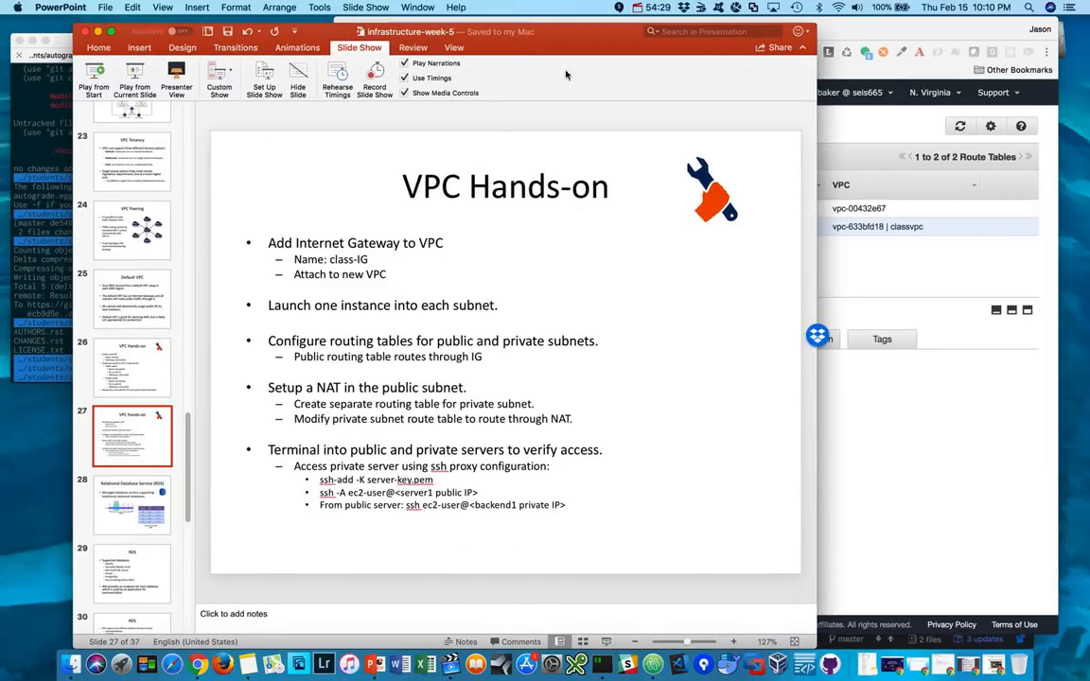
pyautogui.moveTo(563, 34); pyautogui.dragTo(533, 32)
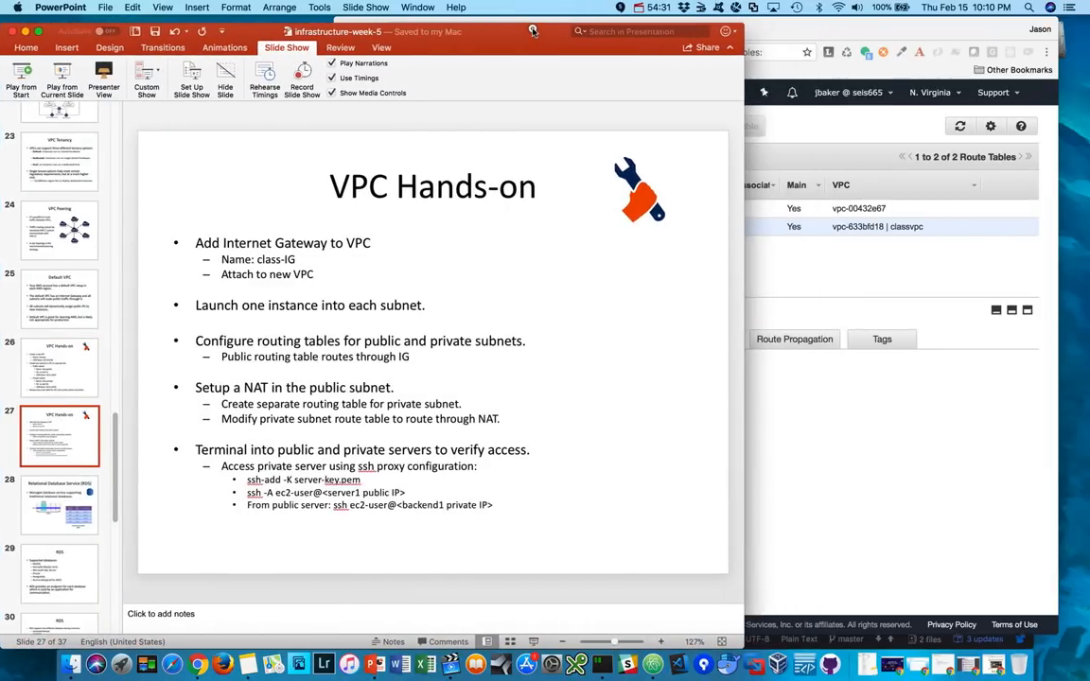
pyautogui.click(757, 113)
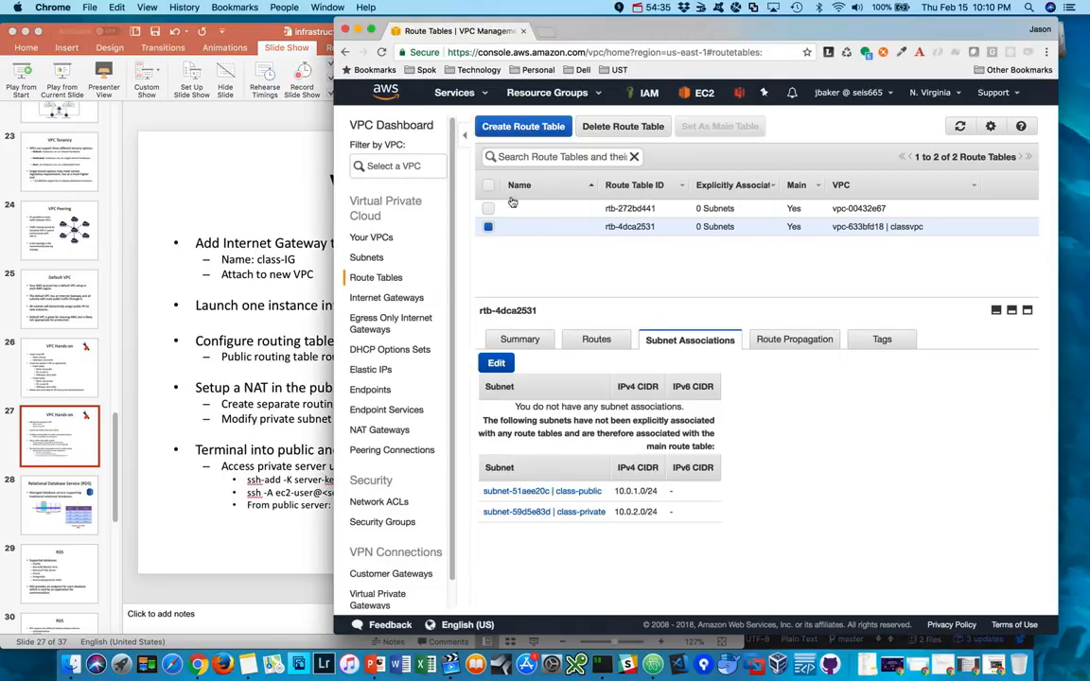
# - Create an internet gateway with the name tag class-IG
pyautogui.click(371, 237)
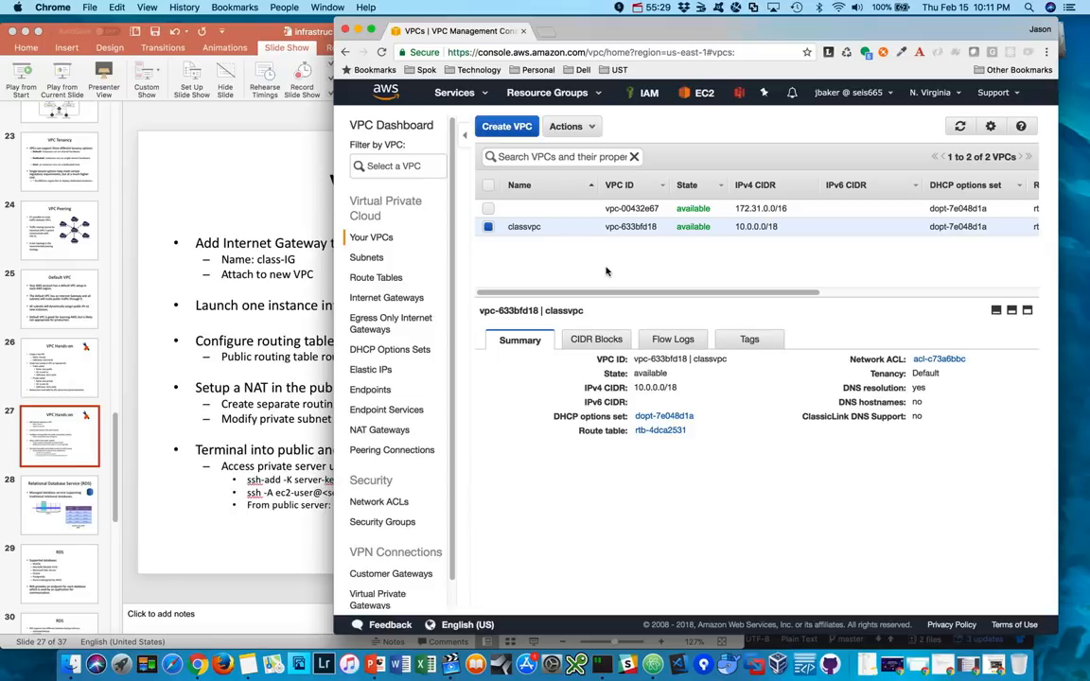
pyautogui.click(393, 301)
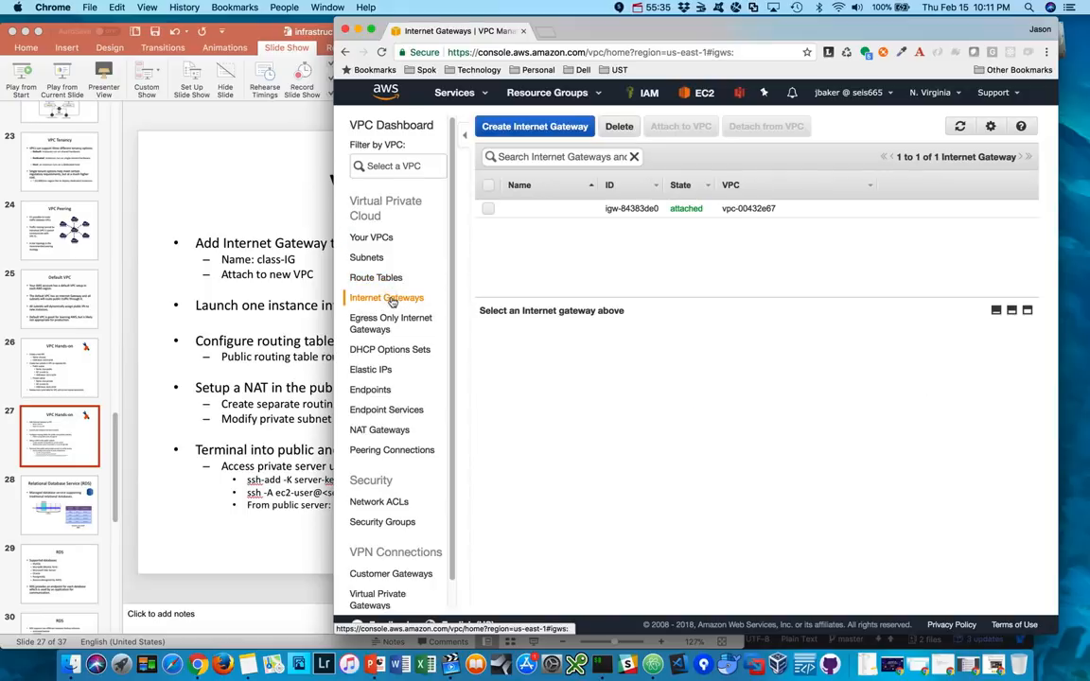
pyautogui.click(545, 132)
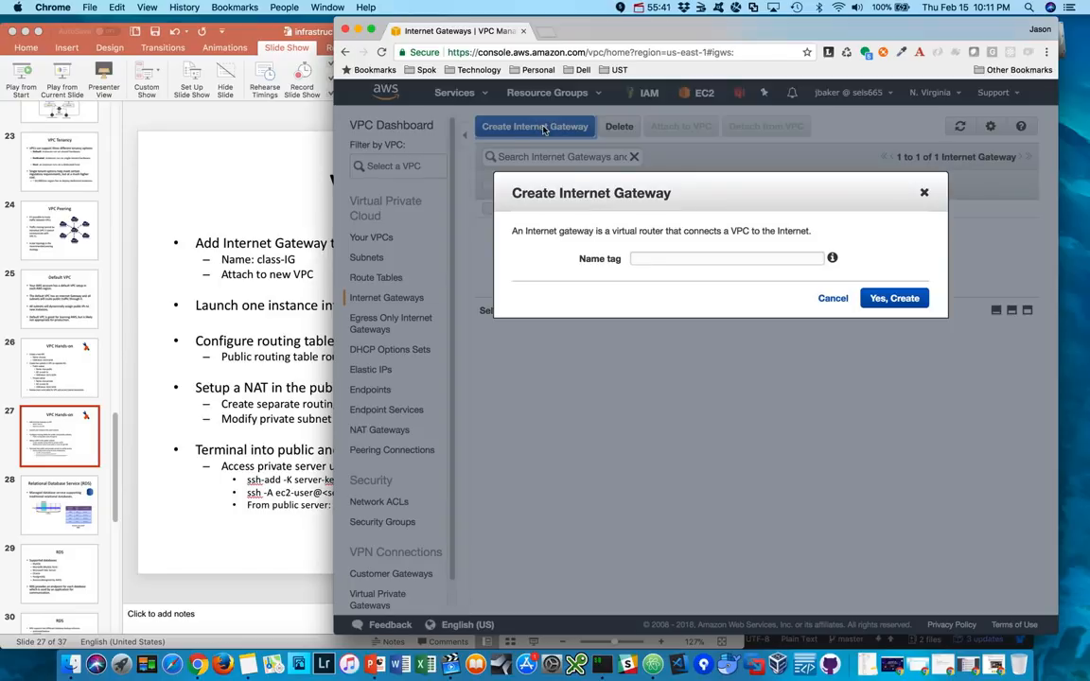
pyautogui.click(692, 256)
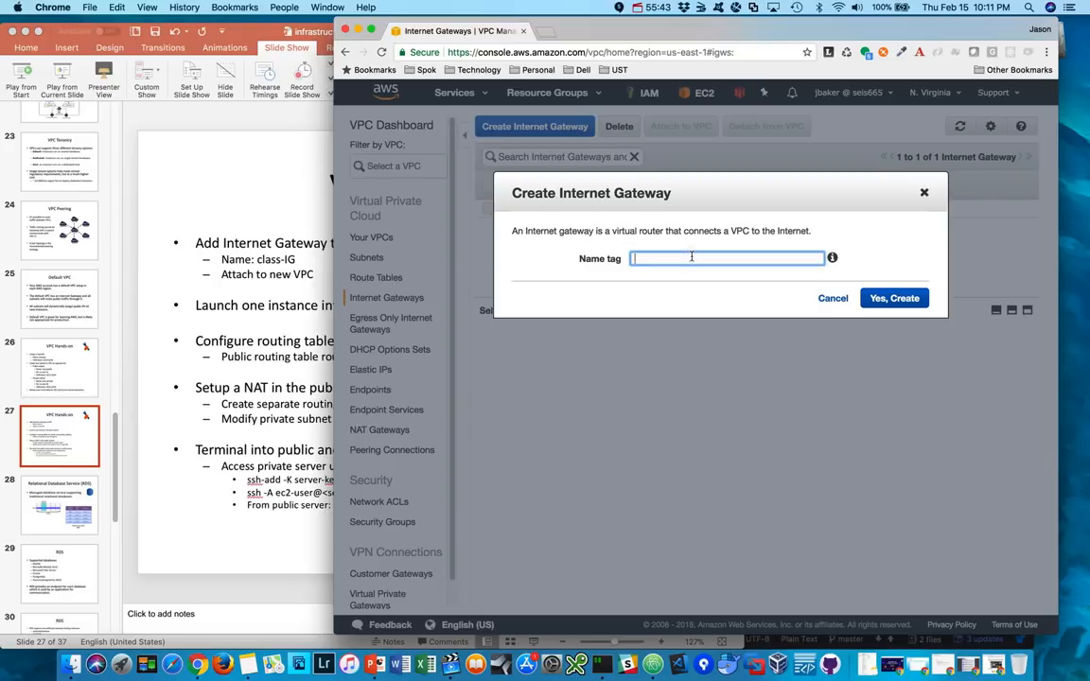
pyautogui.write('class-IG')
pyautogui.click(902, 299)
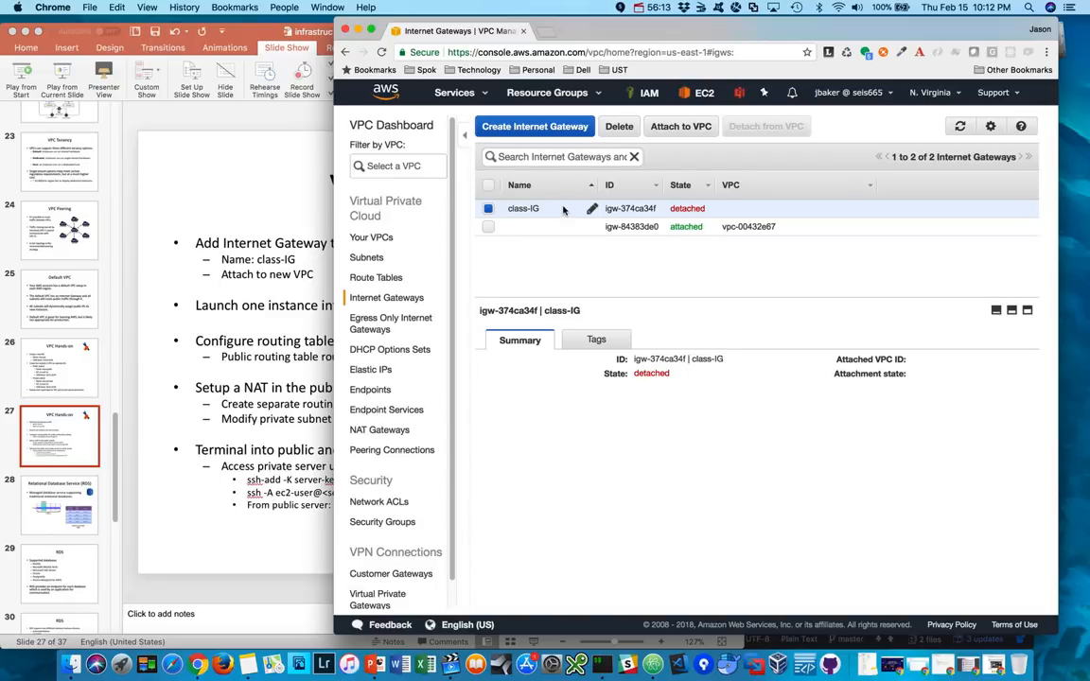
# - Attach the class-IG internet gateway to the classvpc VPC
pyautogui.click(701, 127)
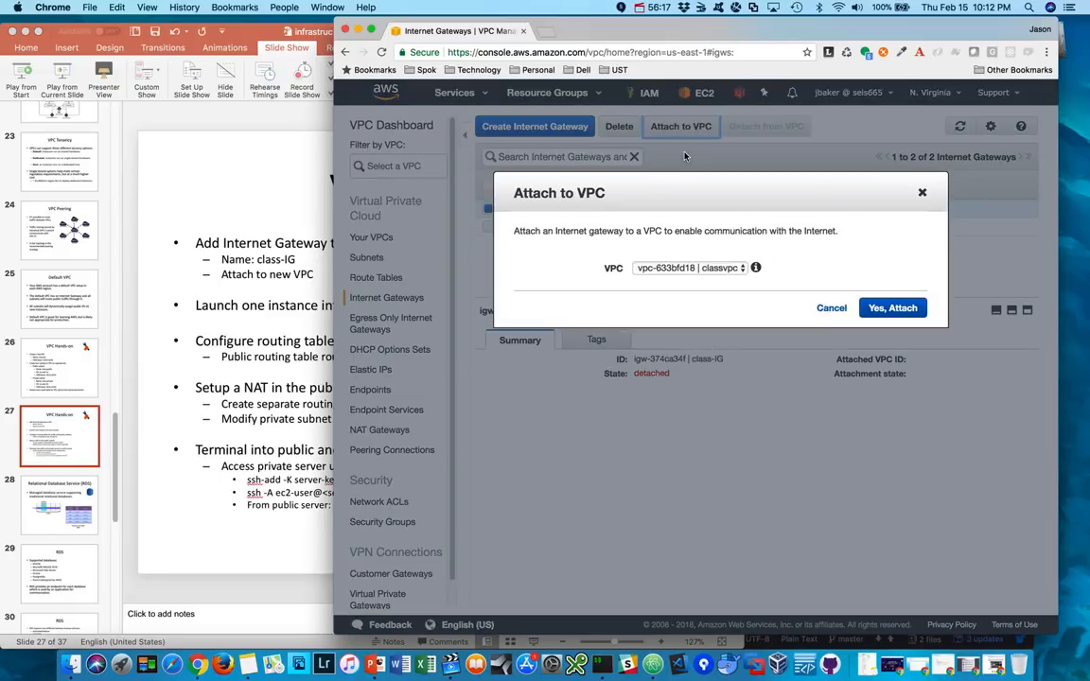
pyautogui.click(701, 270)
pyautogui.click(702, 269)
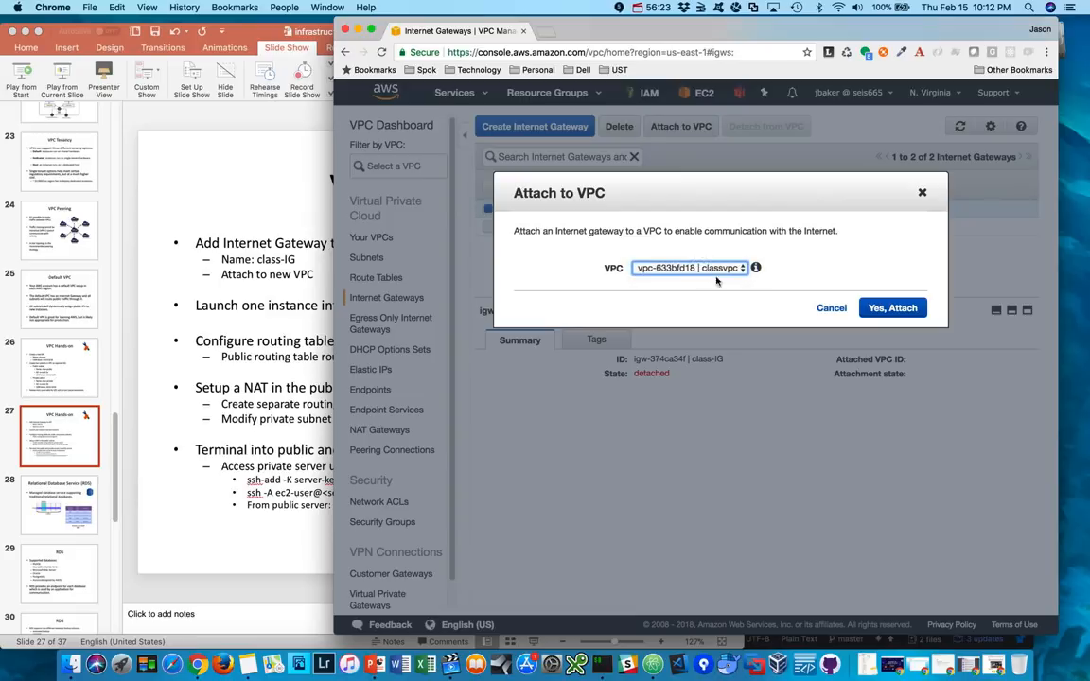
pyautogui.click(895, 309)
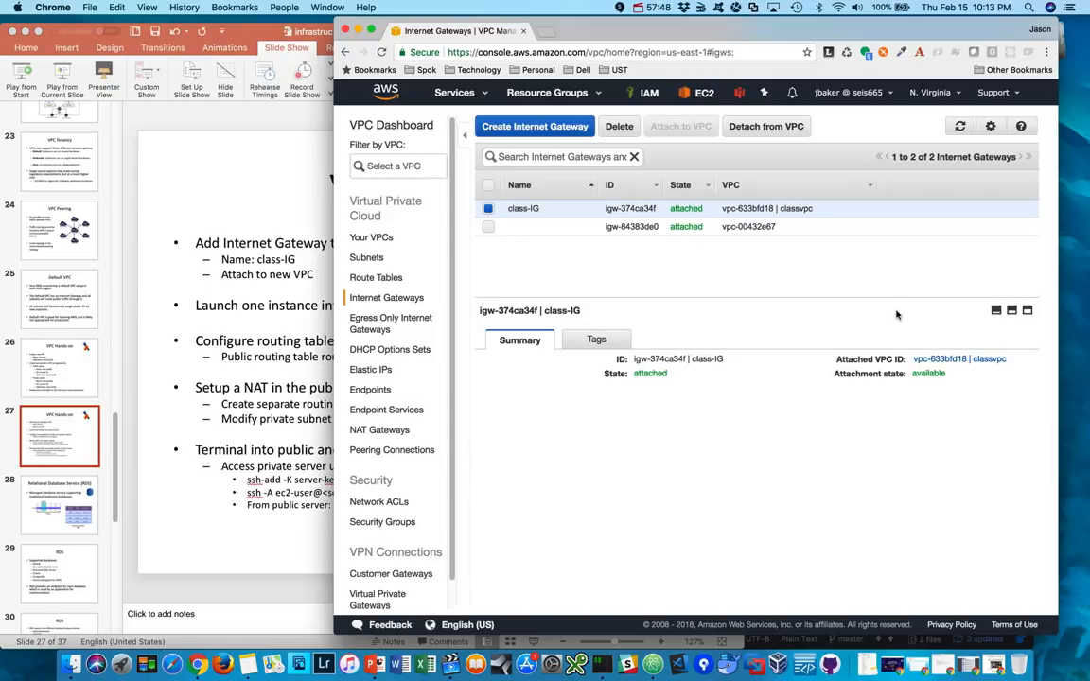
# - Reposition the PowerPoint window so more of the slide's instructions are readable beside the browser, and return to Chrome
pyautogui.click(267, 300)
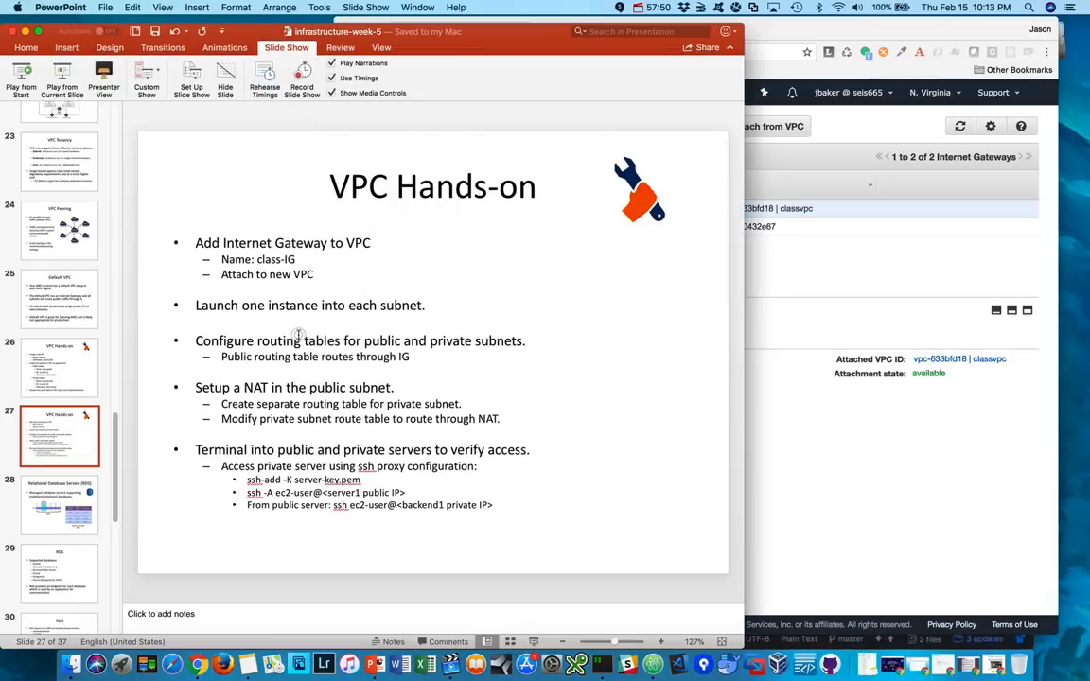
pyautogui.moveTo(501, 33); pyautogui.dragTo(371, 32)
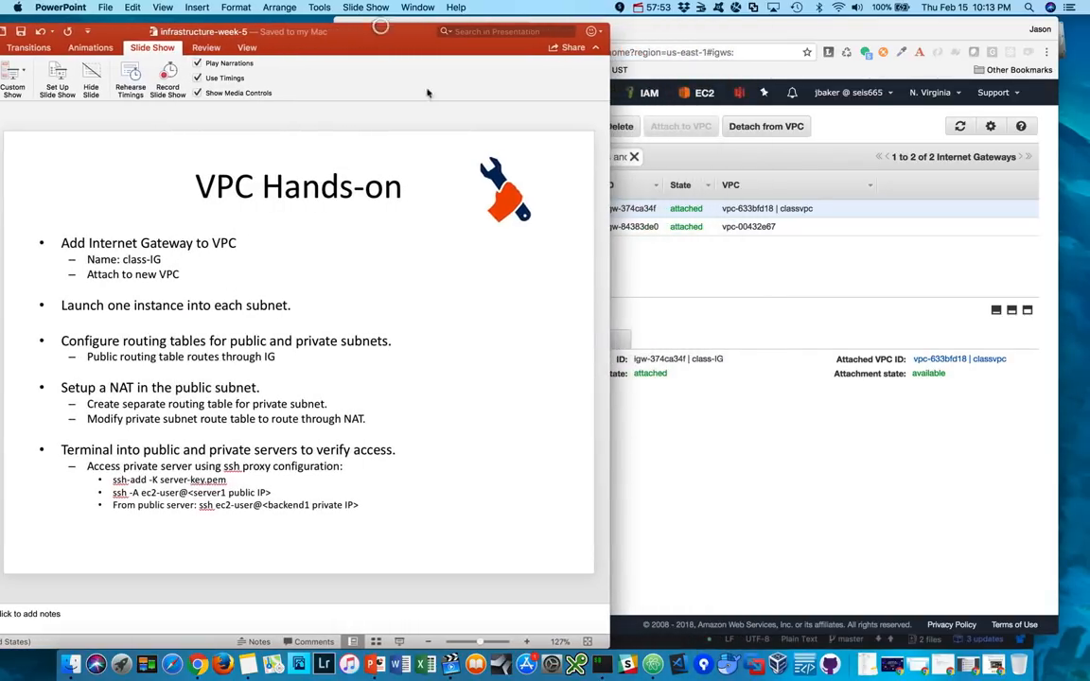
pyautogui.click(718, 469)
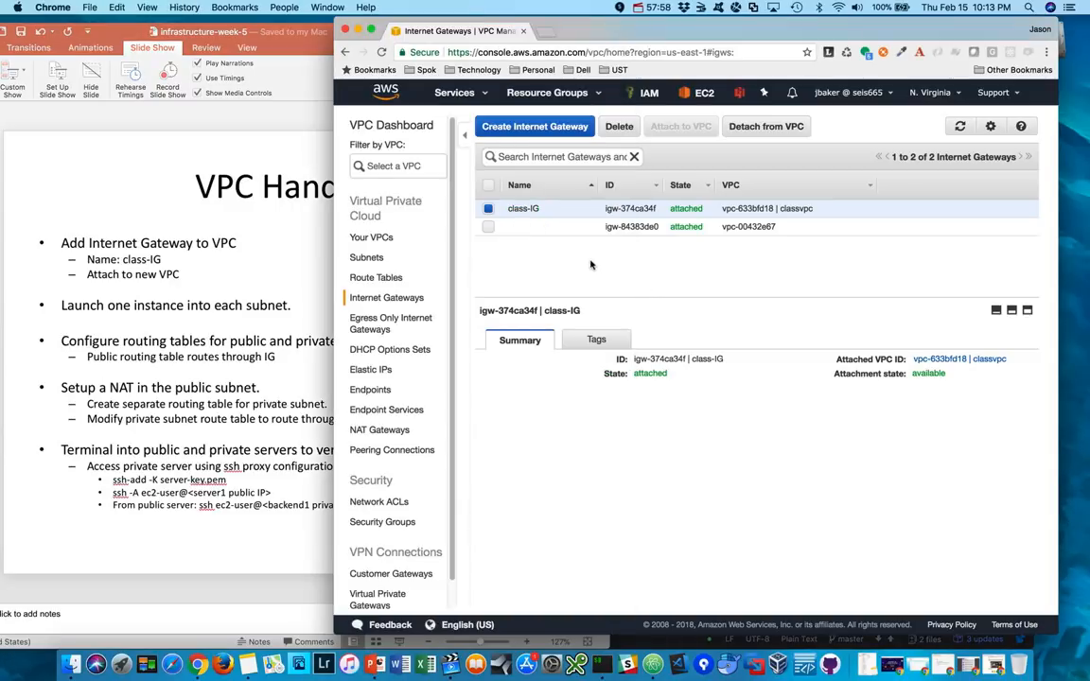
# - Add and save a 0.0.0.0/0 route targeting class-IG in classvpc's main route table, and check the table's subnet associations
pyautogui.click(377, 278)
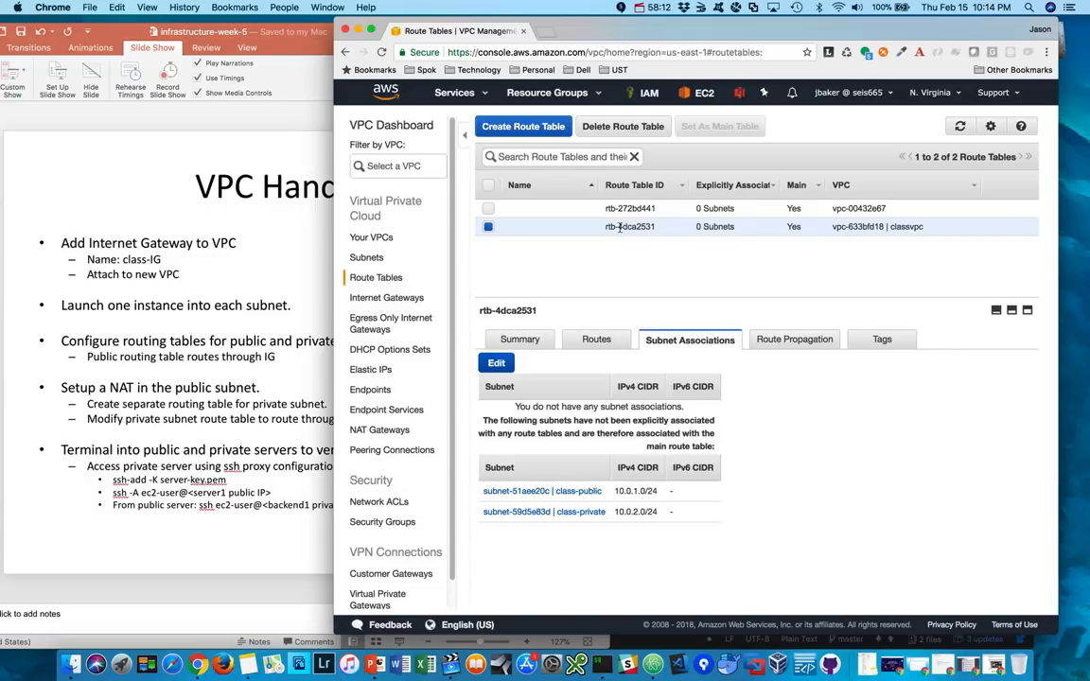
pyautogui.click(597, 341)
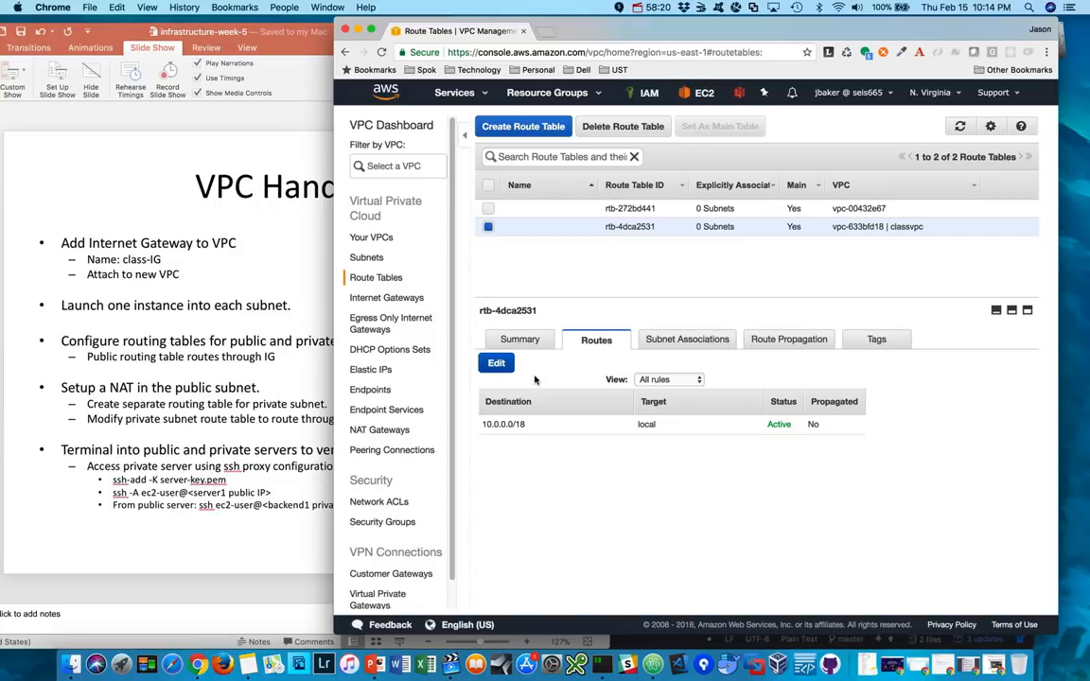
pyautogui.click(494, 367)
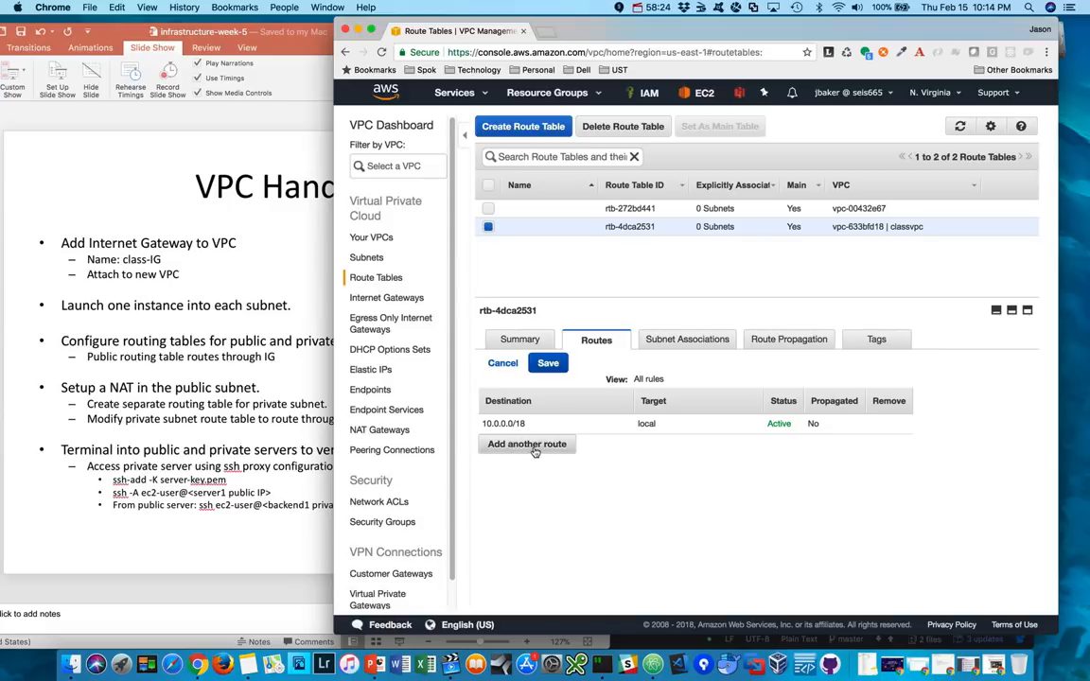
pyautogui.click(535, 445)
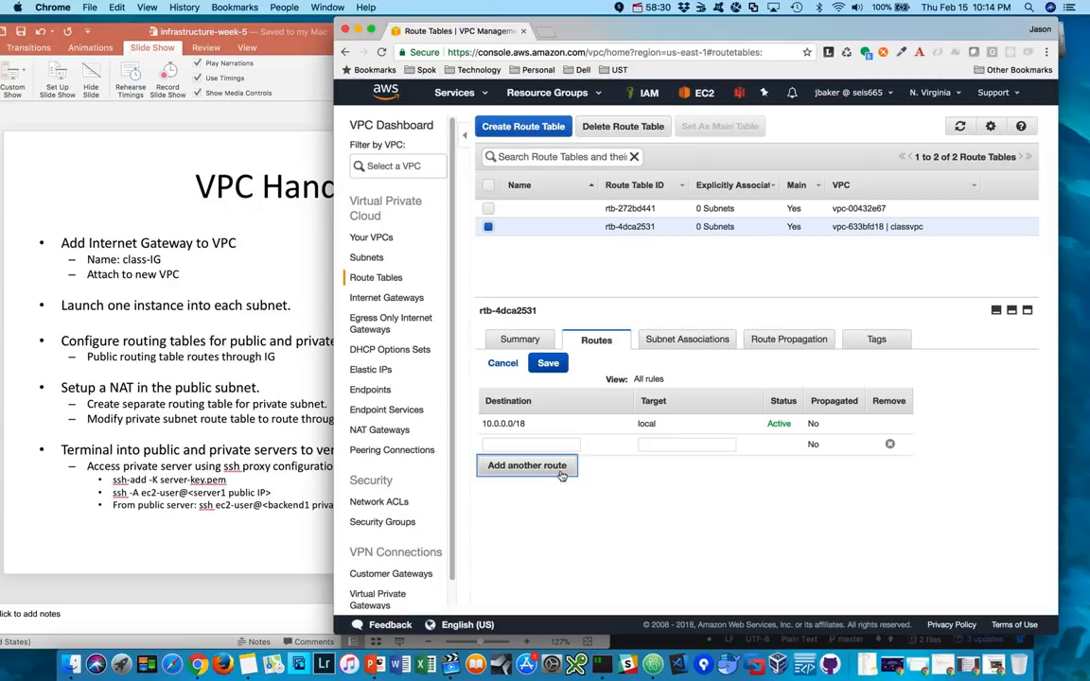
pyautogui.click(530, 446)
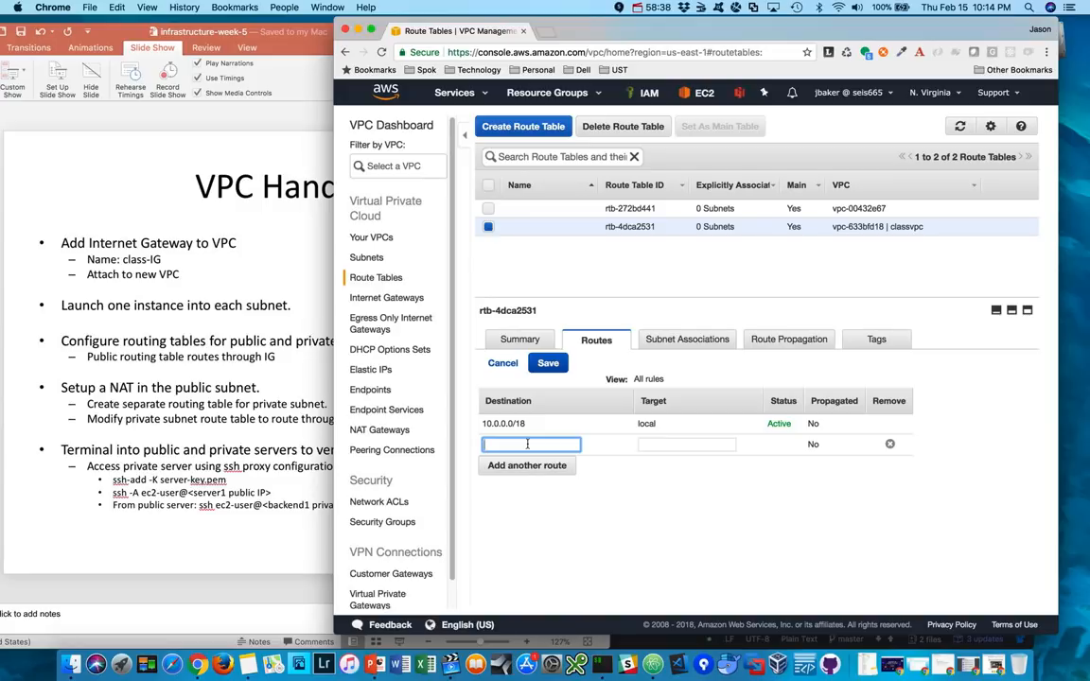
pyautogui.write('0.0.0.0/0')
pyautogui.click(669, 444)
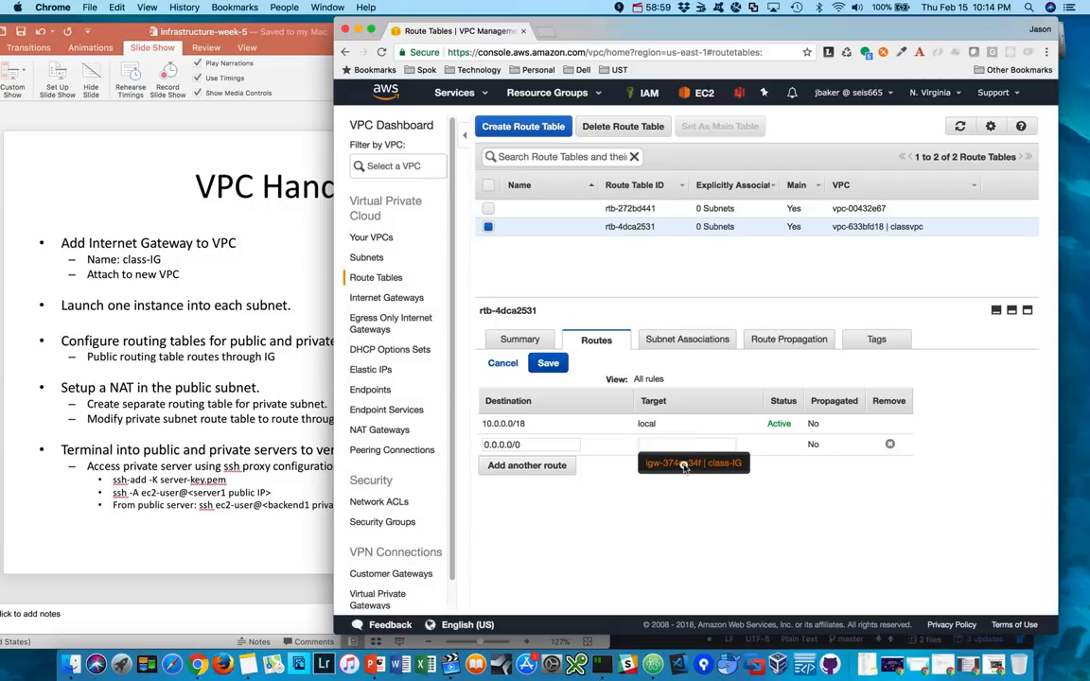
pyautogui.click(685, 464)
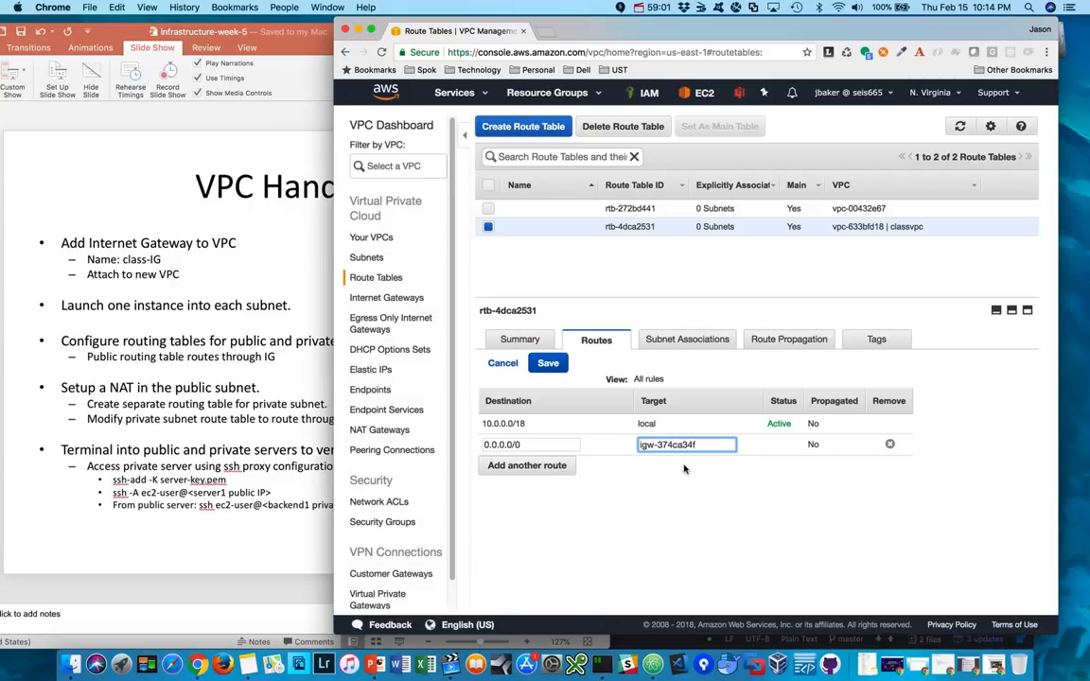
pyautogui.click(547, 366)
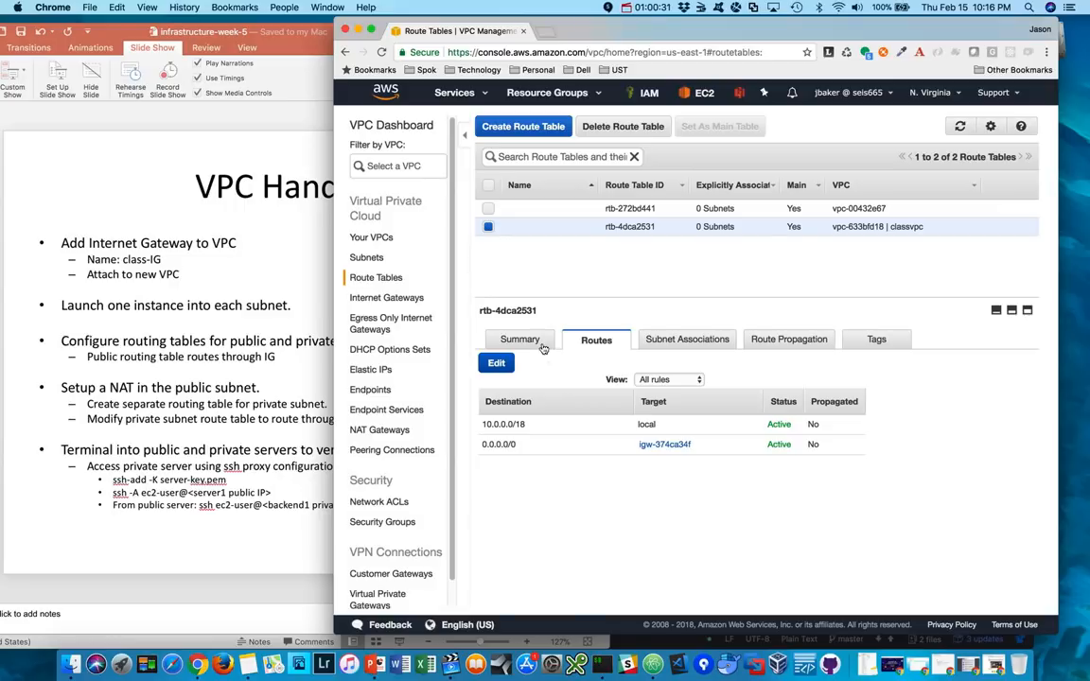
pyautogui.click(695, 344)
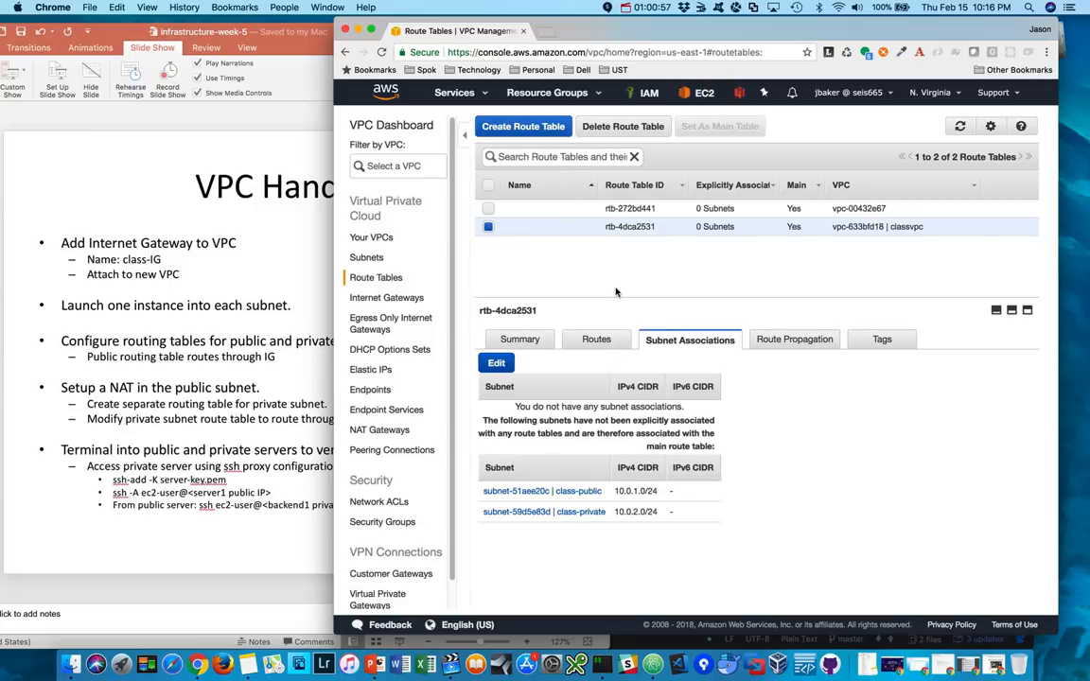
# - Create a route table with the name tag private-class-rt in the classvpc VPC
pyautogui.click(509, 131)
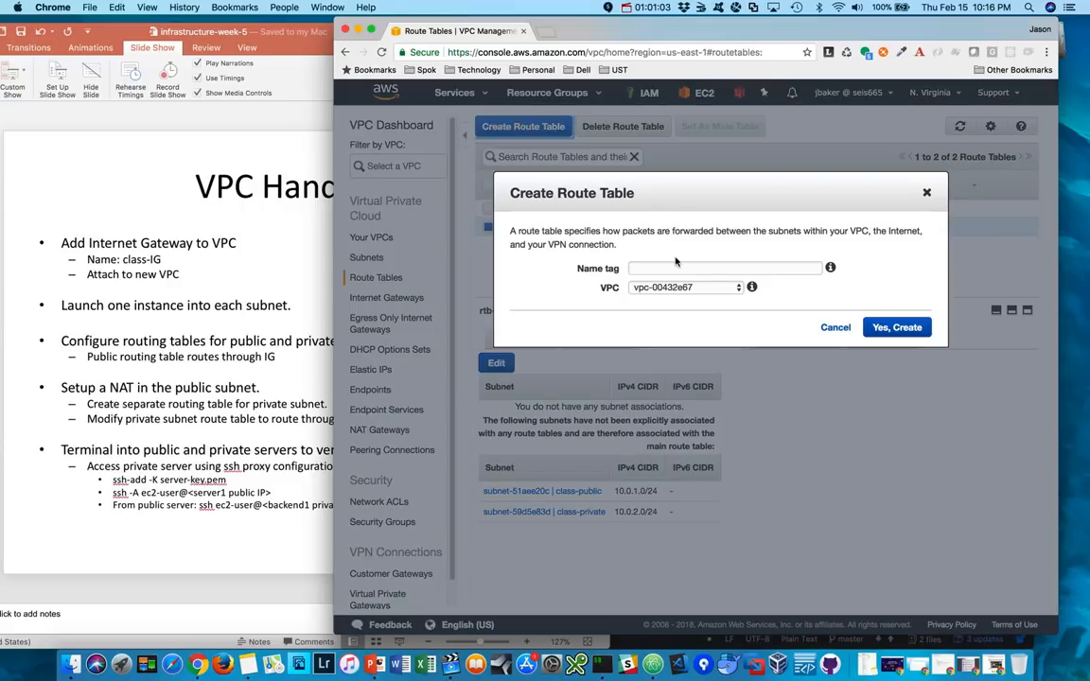
pyautogui.click(655, 269)
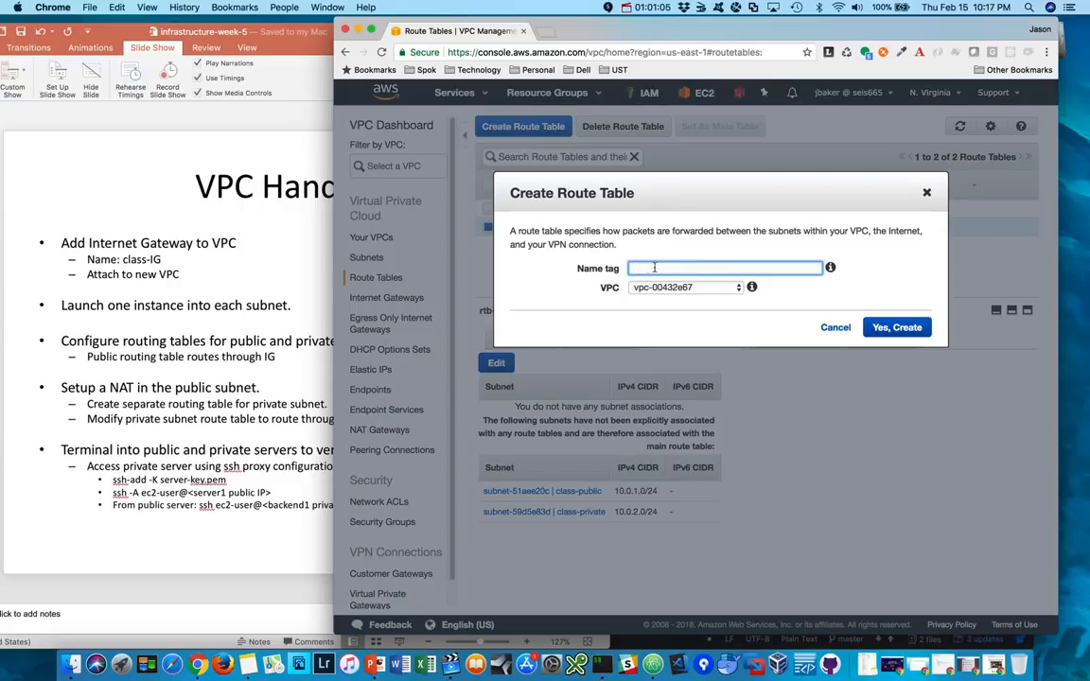
pyautogui.write('private-class-rt')
pyautogui.click(700, 288)
pyautogui.click(708, 301)
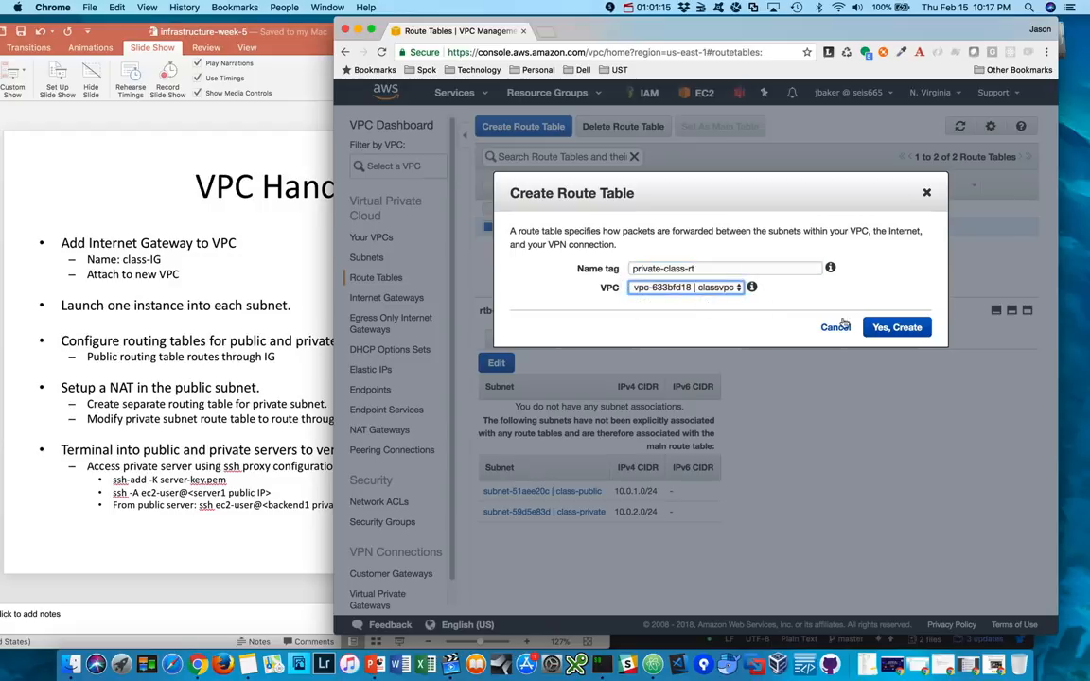
pyautogui.click(896, 328)
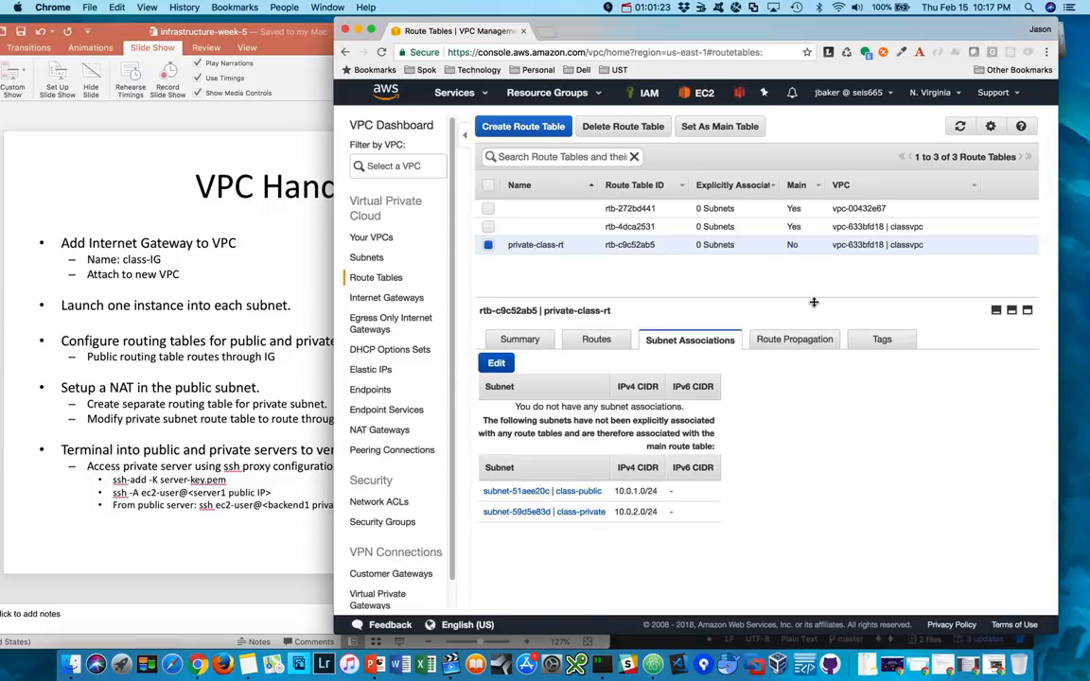
# - Review the routes of private-class-rt, and associate the class-private subnet with that table
pyautogui.click(593, 341)
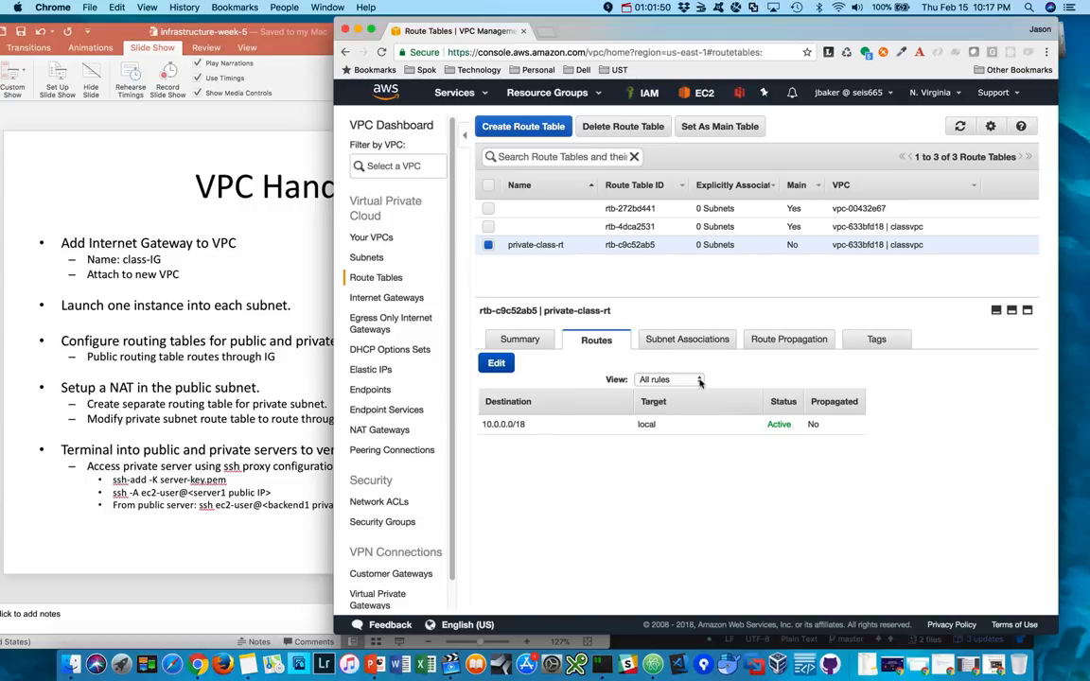
pyautogui.click(667, 339)
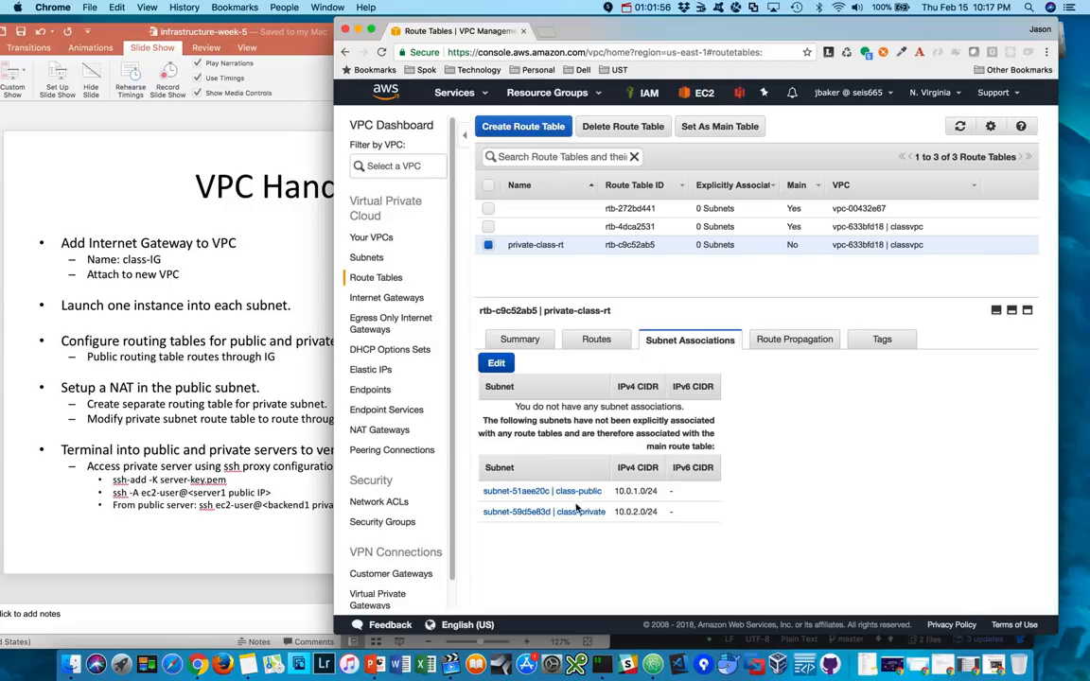
pyautogui.click(497, 364)
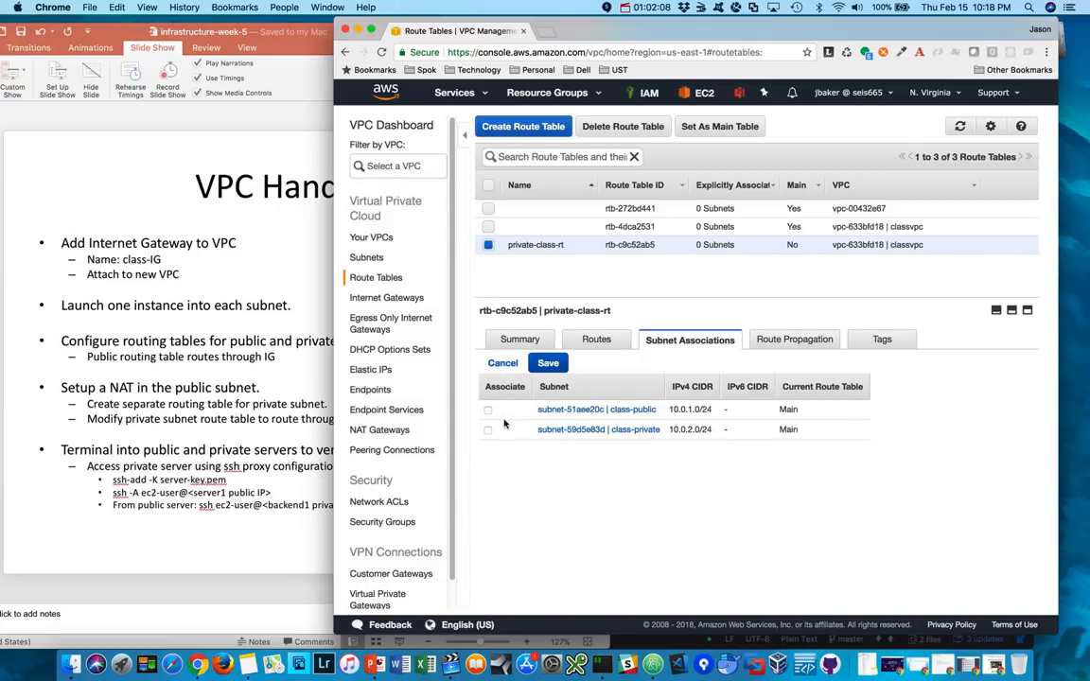
pyautogui.click(487, 430)
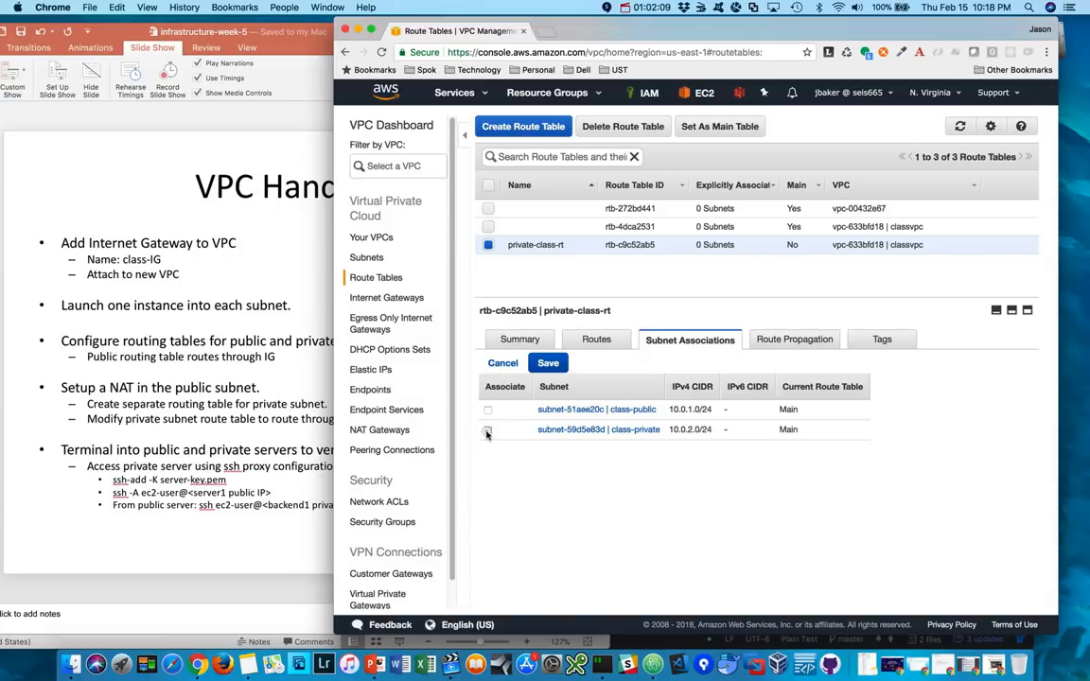
pyautogui.click(551, 365)
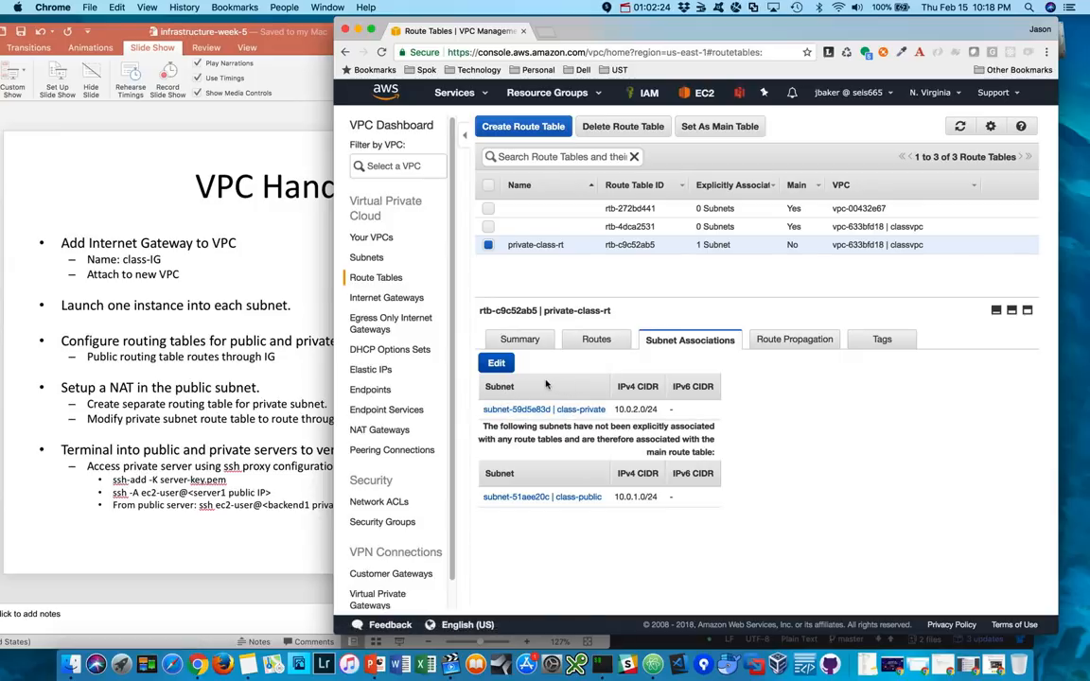
# - Associate the class-public subnet with classvpc's main route table, and compare its routes with those of private-class-rt
pyautogui.click(672, 228)
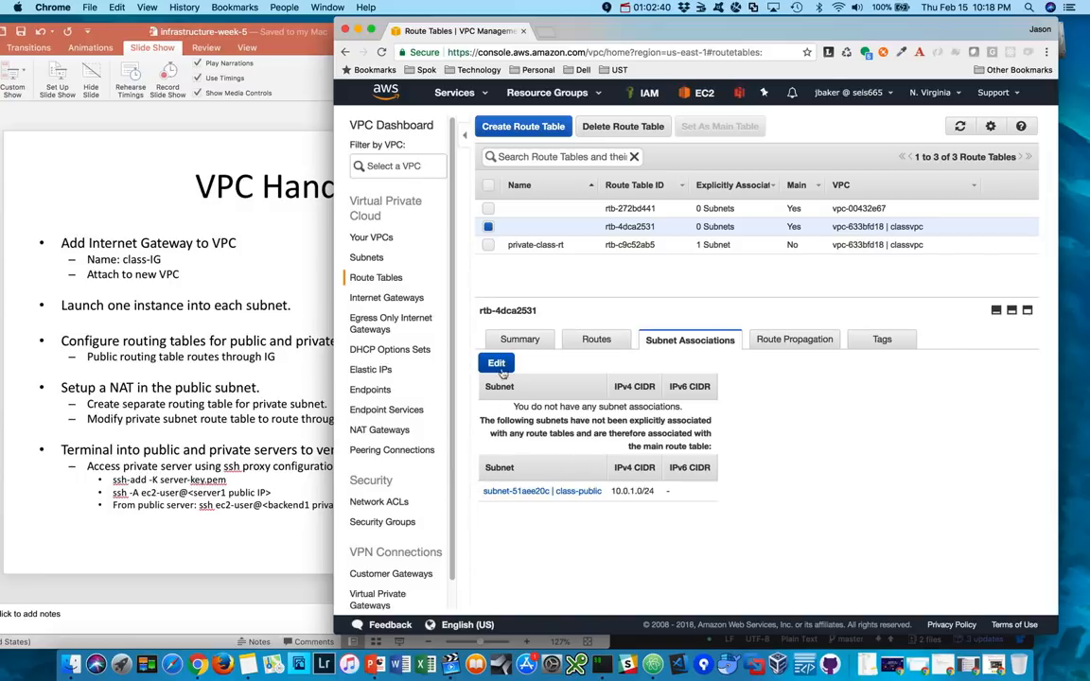
pyautogui.click(494, 364)
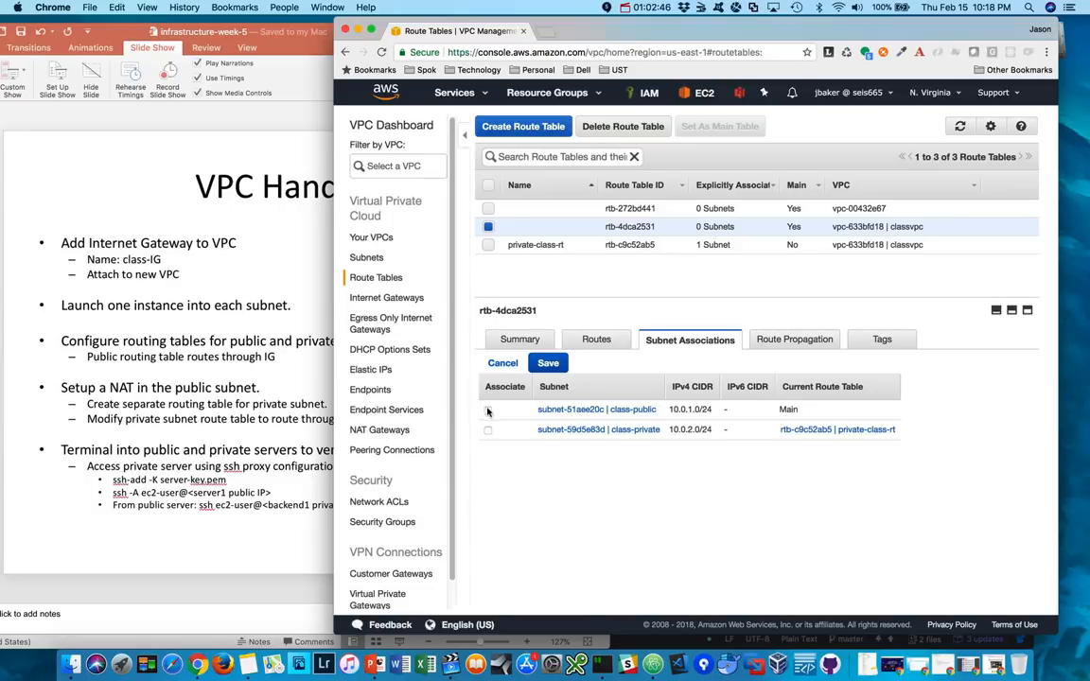
pyautogui.click(488, 411)
pyautogui.click(548, 363)
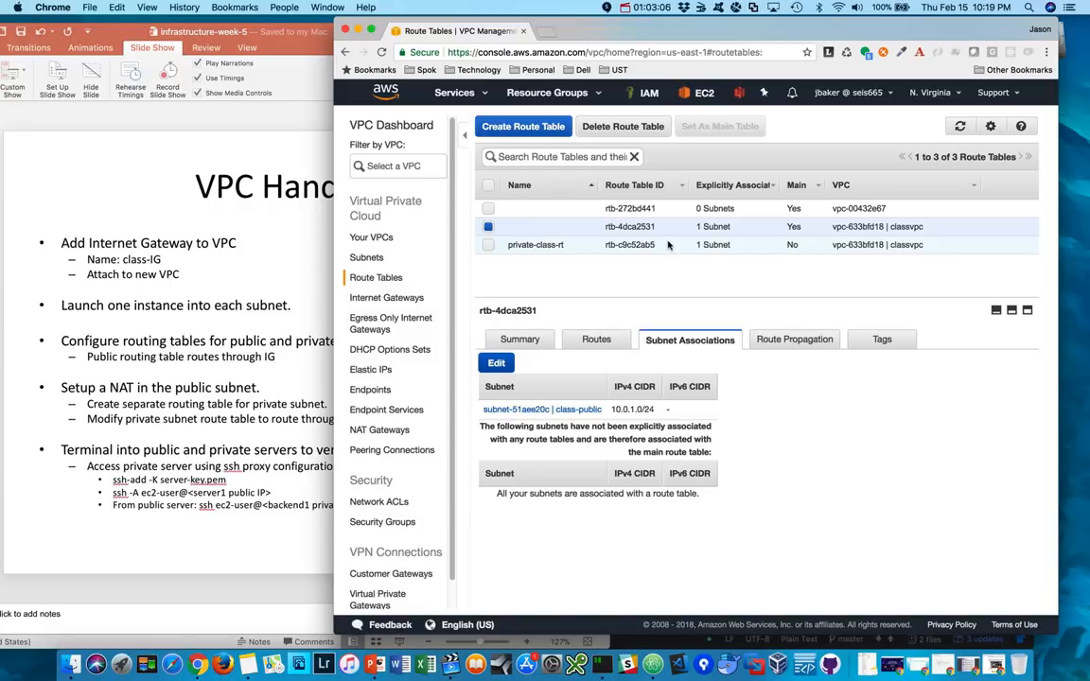
pyautogui.click(595, 341)
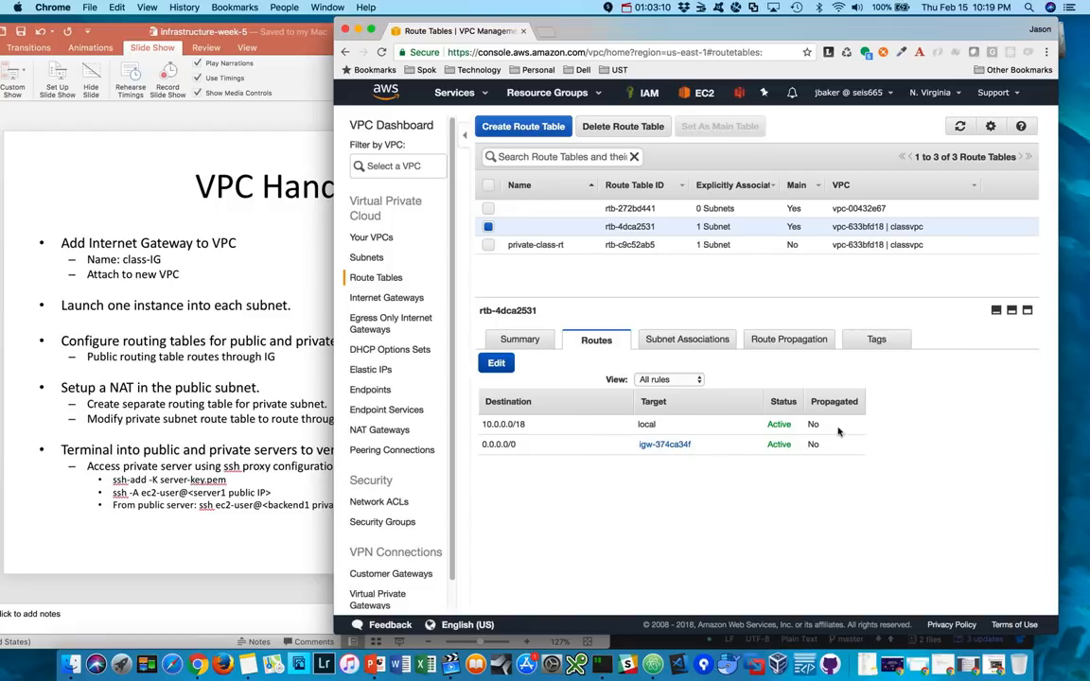
pyautogui.click(672, 246)
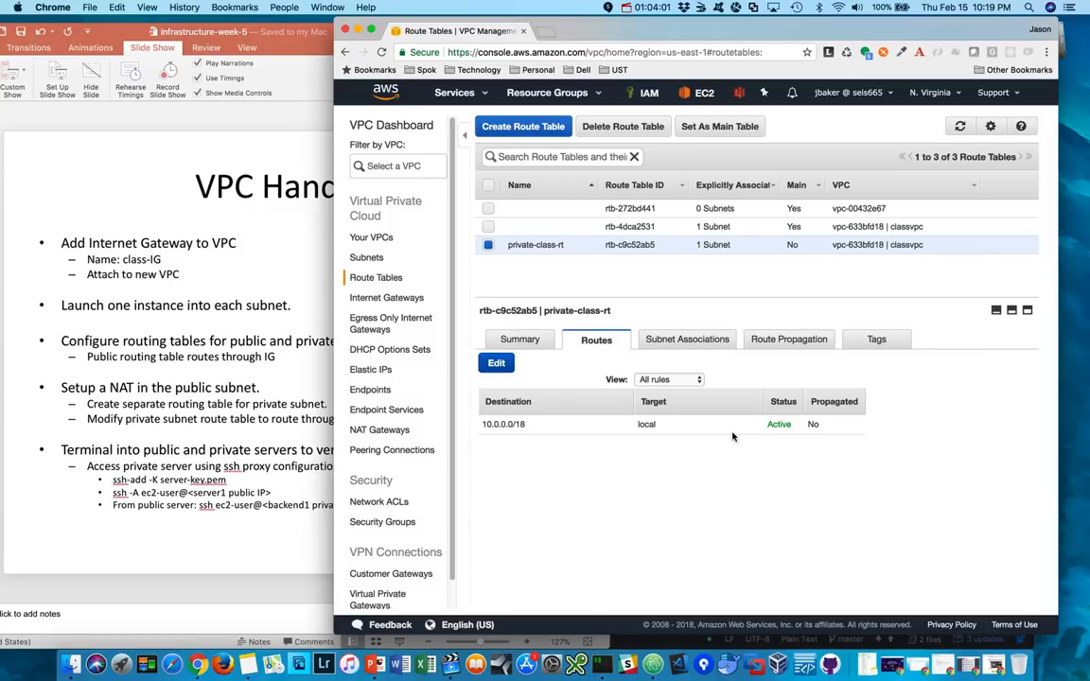
# - Create a NAT gateway in the class-public subnet with a newly allocated Elastic IP
pyautogui.click(377, 433)
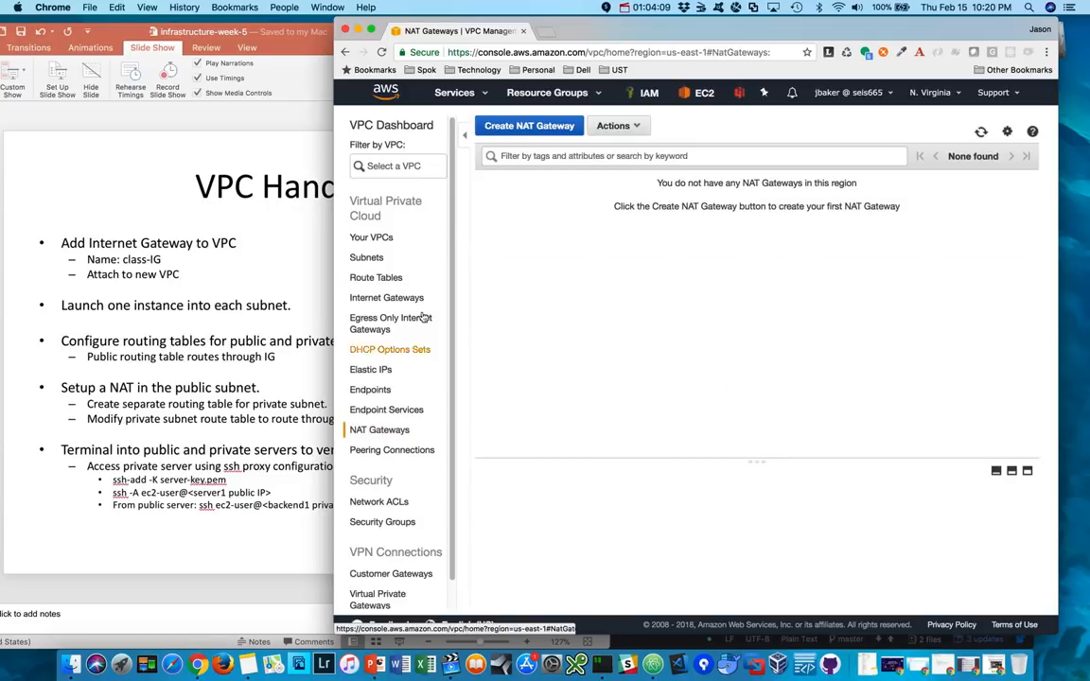
pyautogui.click(533, 130)
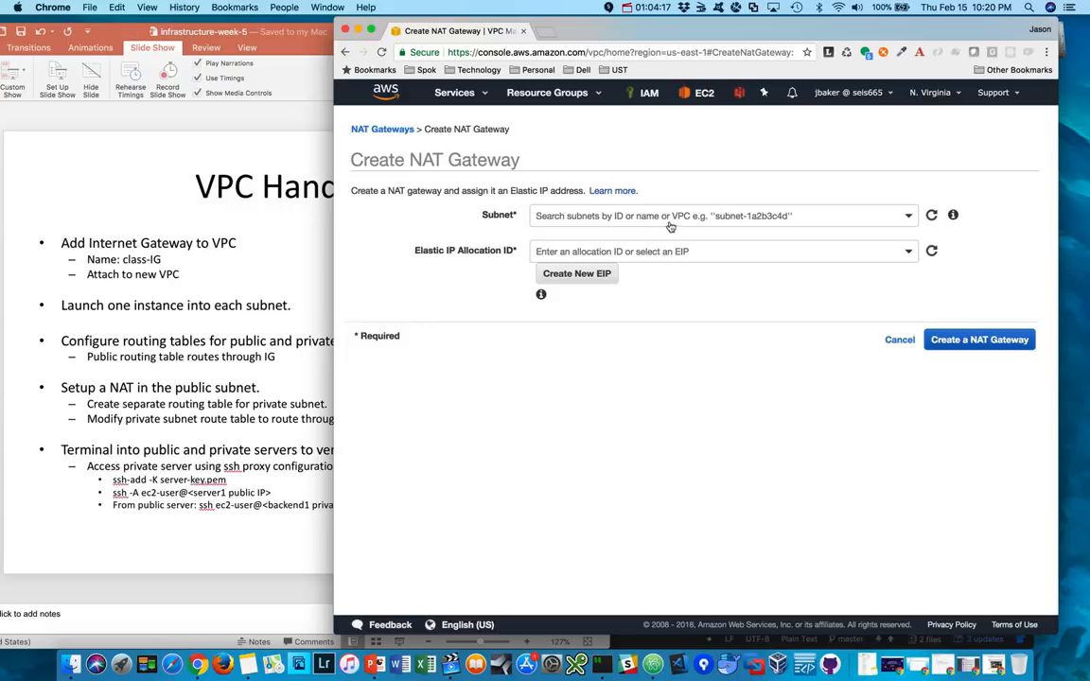
pyautogui.click(718, 216)
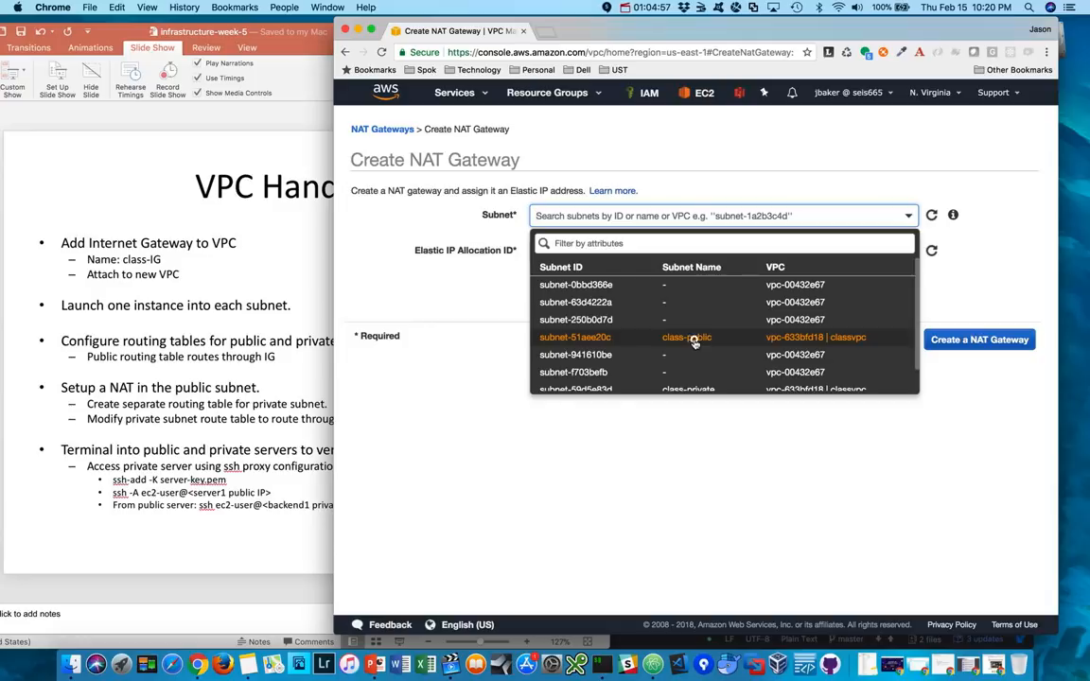
pyautogui.click(695, 340)
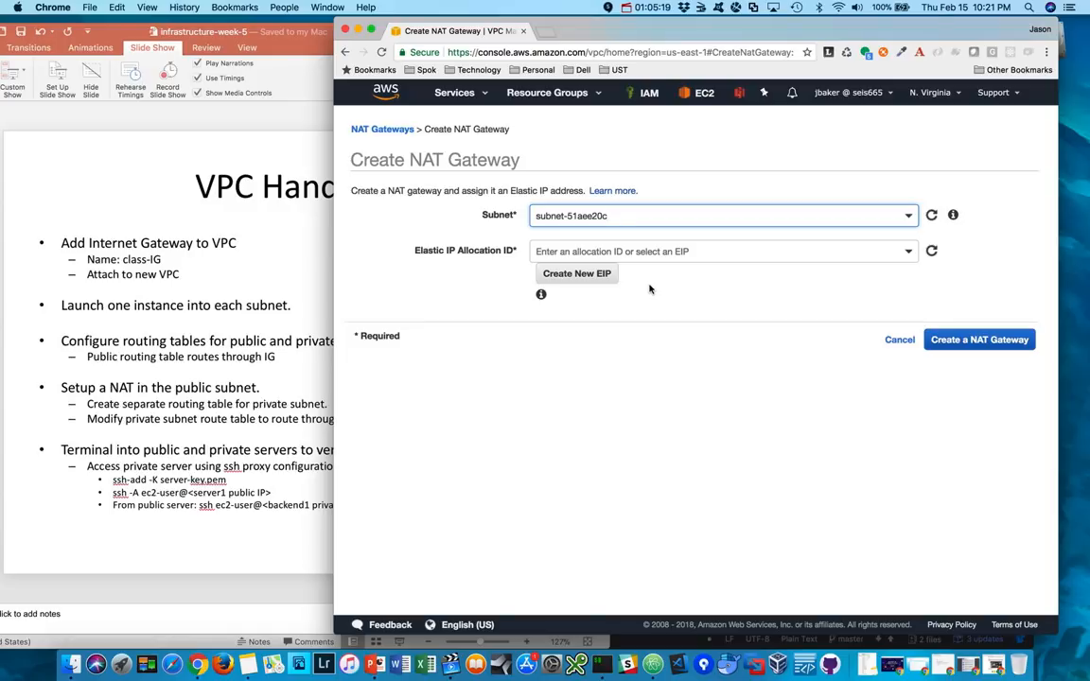
pyautogui.click(580, 276)
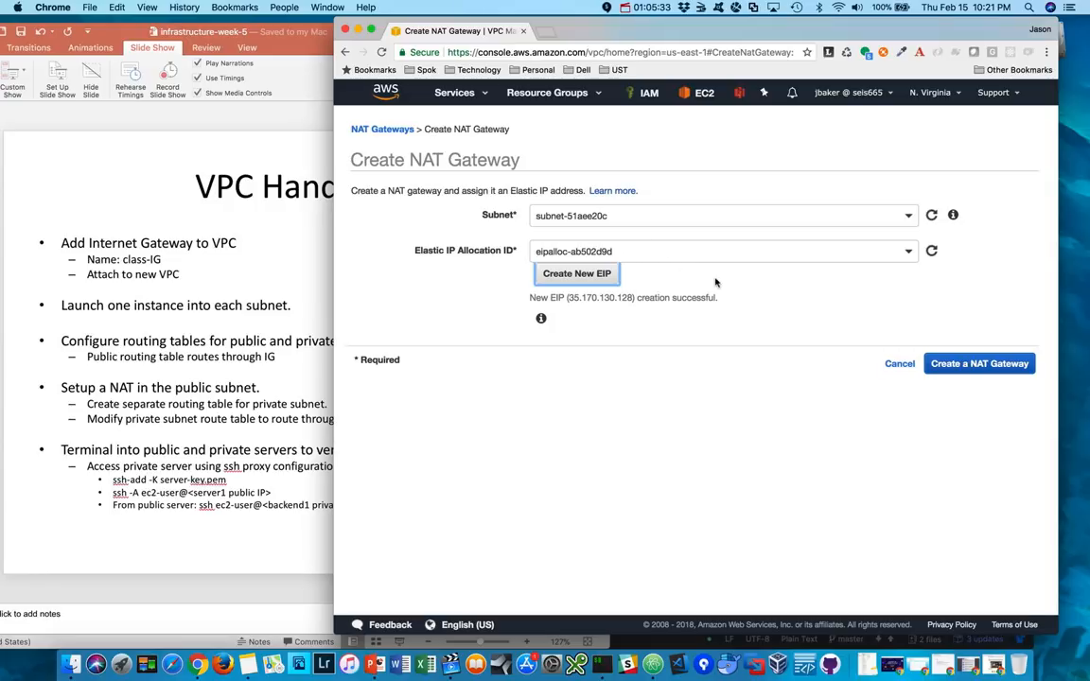
pyautogui.click(980, 366)
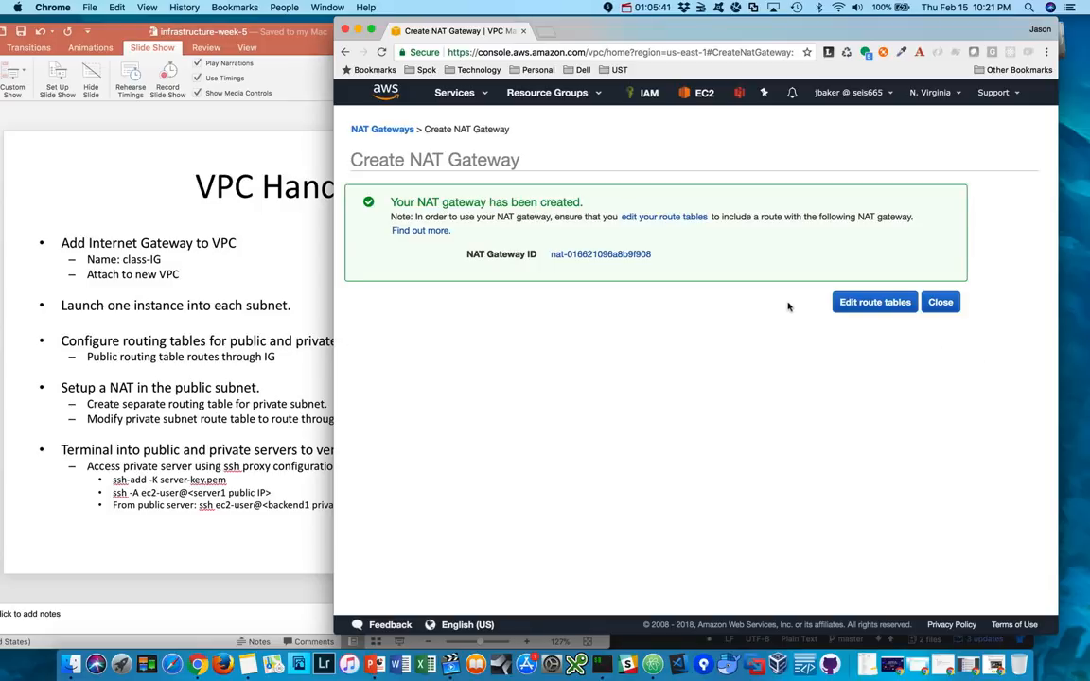
pyautogui.click(942, 304)
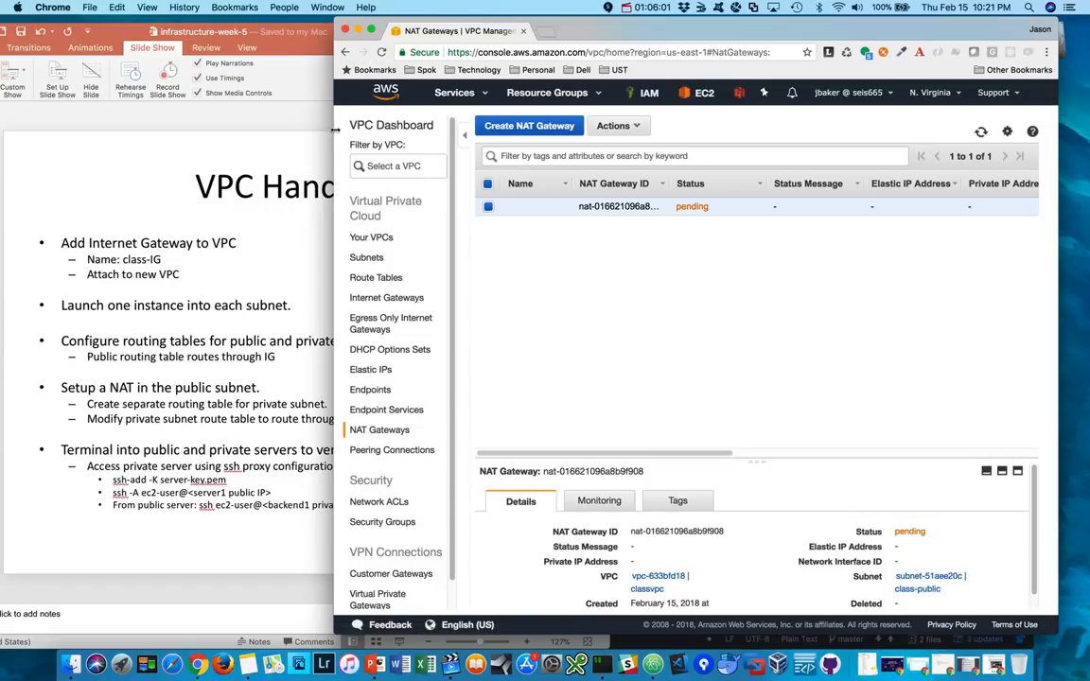
# - Add and save a 0.0.0.0/0 route targeting the new NAT gateway in private-class-rt, and check the gateway's status
pyautogui.moveTo(334, 131); pyautogui.dragTo(283, 138)
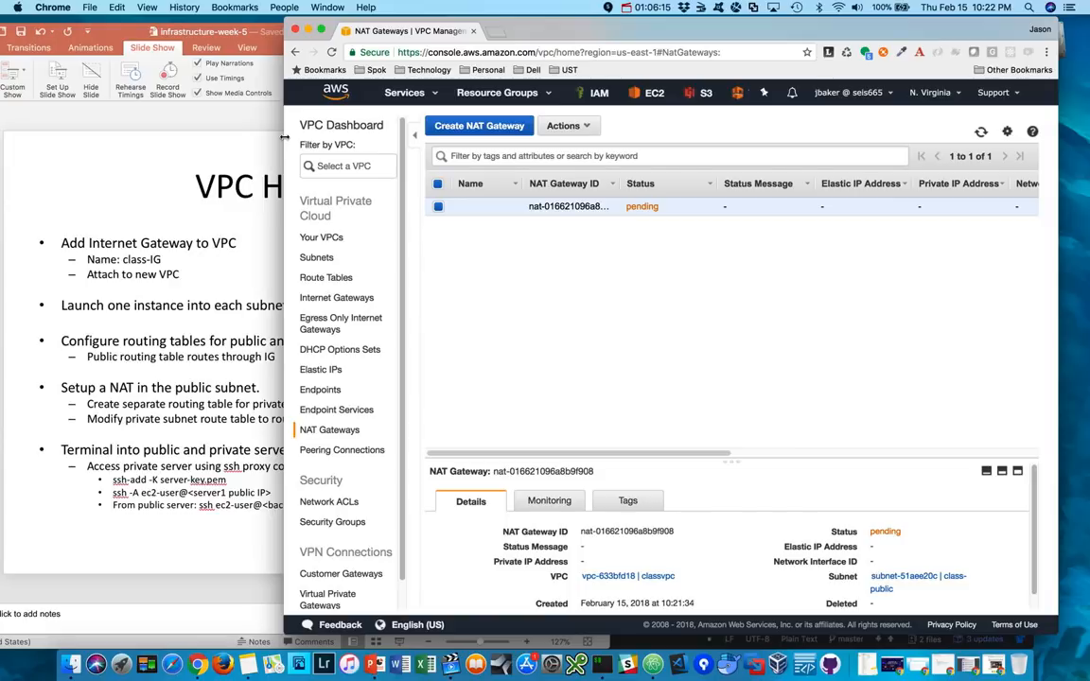
pyautogui.click(326, 278)
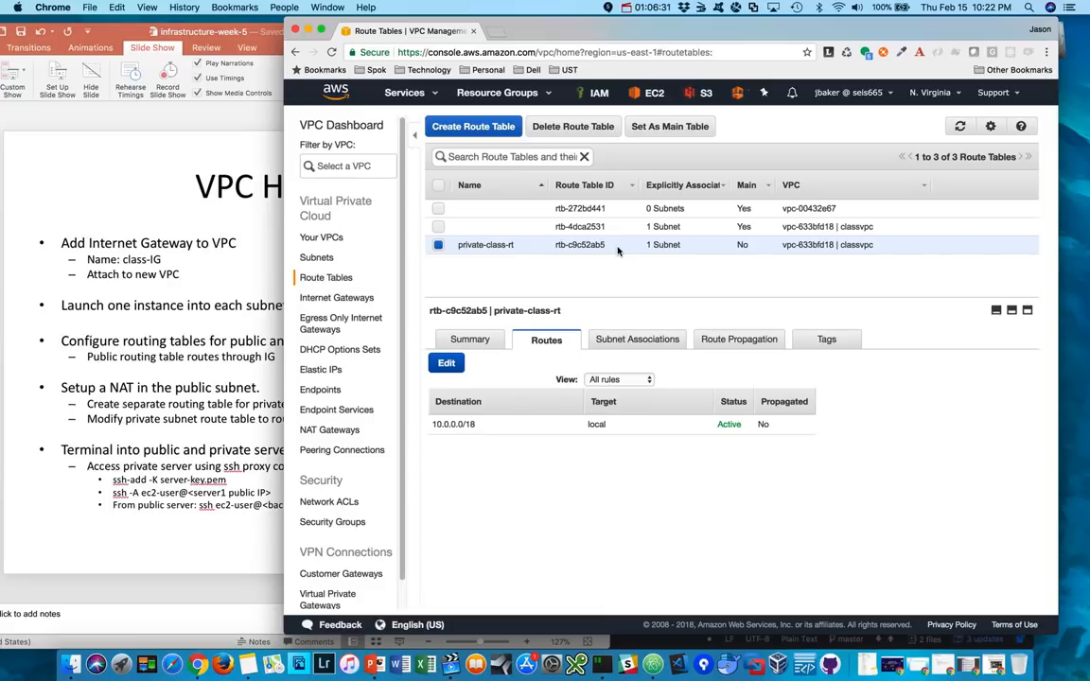
pyautogui.click(447, 366)
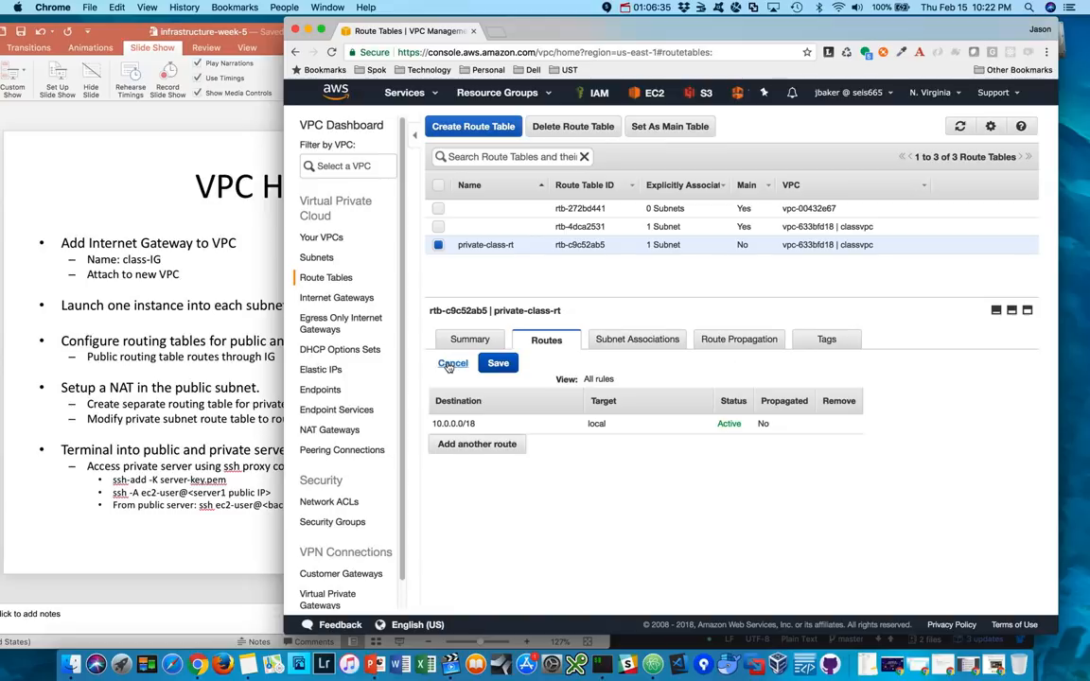
pyautogui.click(452, 444)
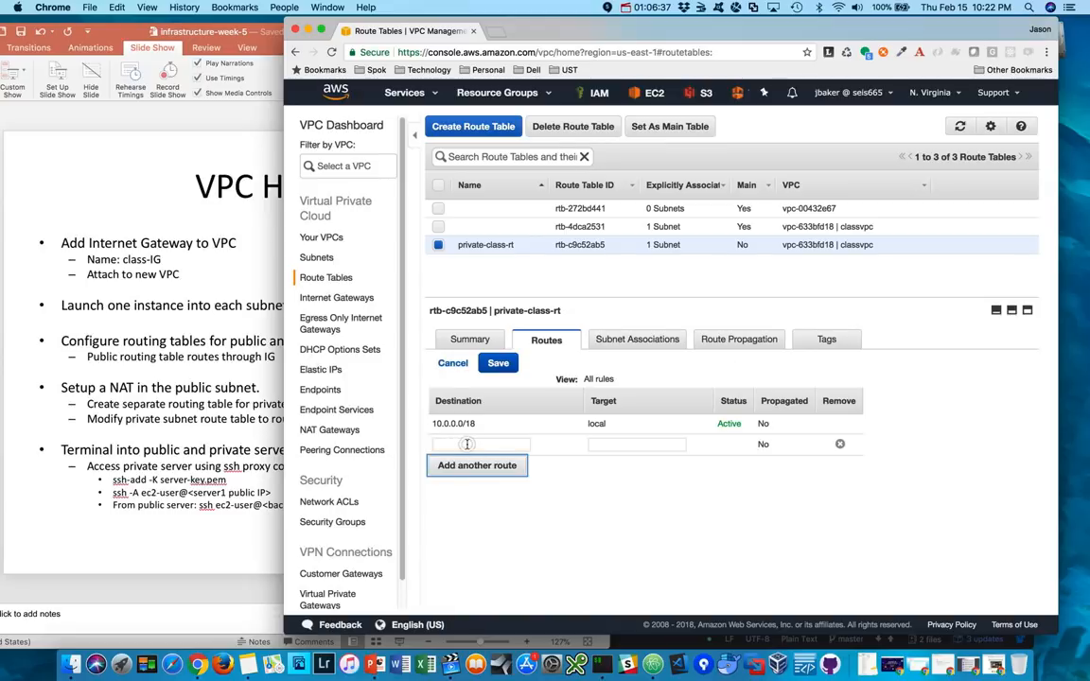
pyautogui.click(466, 444)
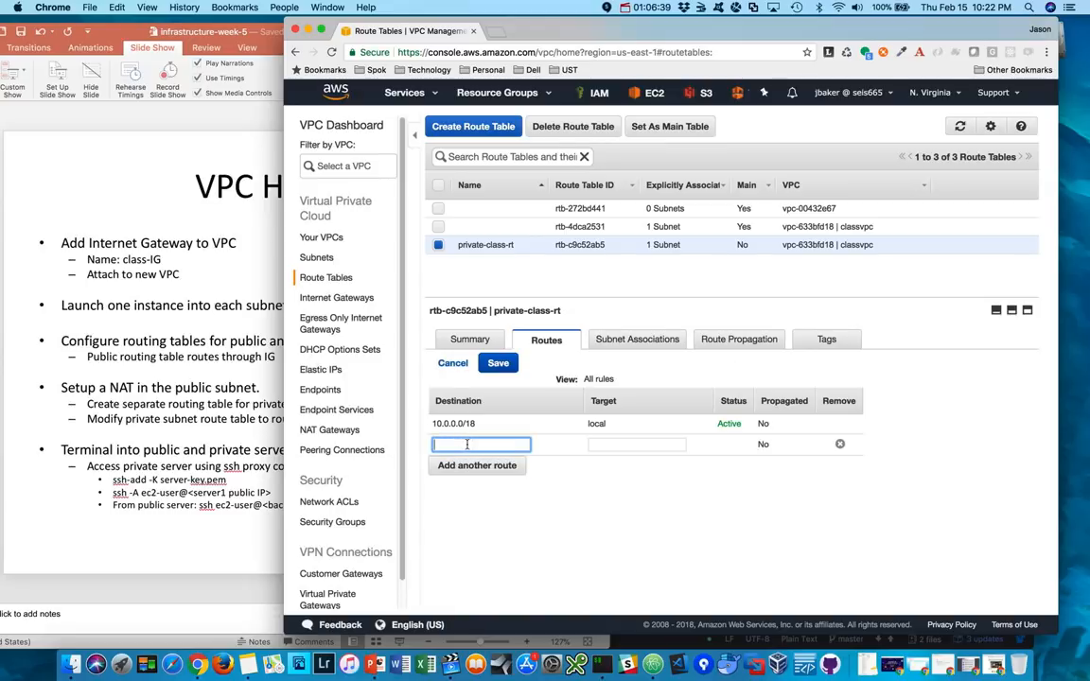
pyautogui.write('0.0.0.0/0')
pyautogui.click(619, 444)
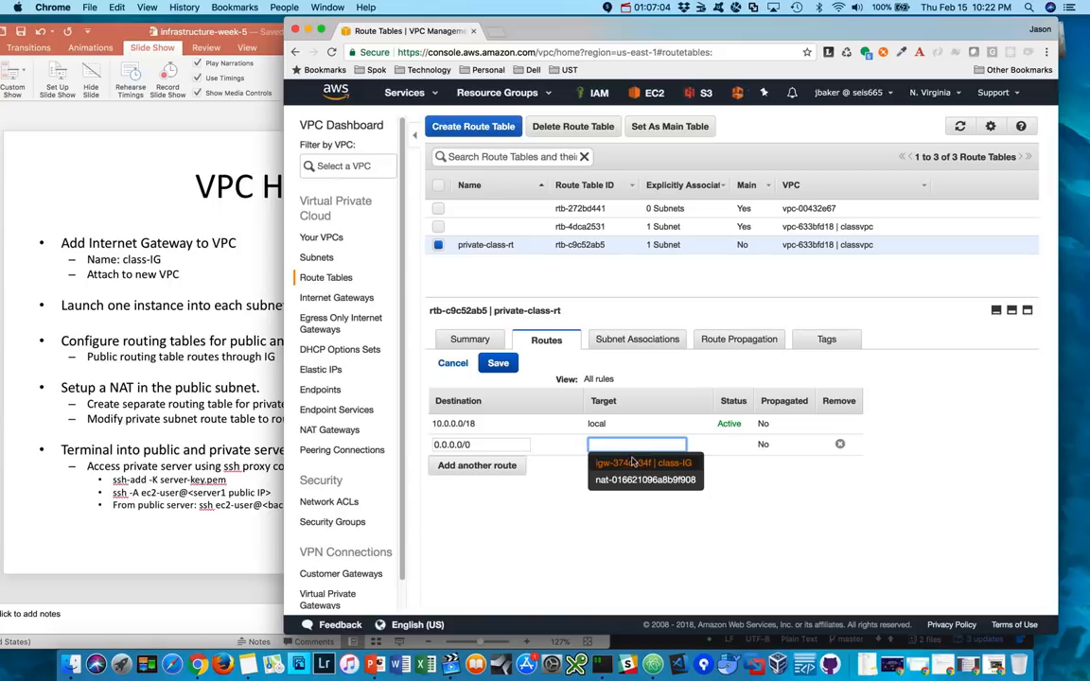
pyautogui.click(622, 480)
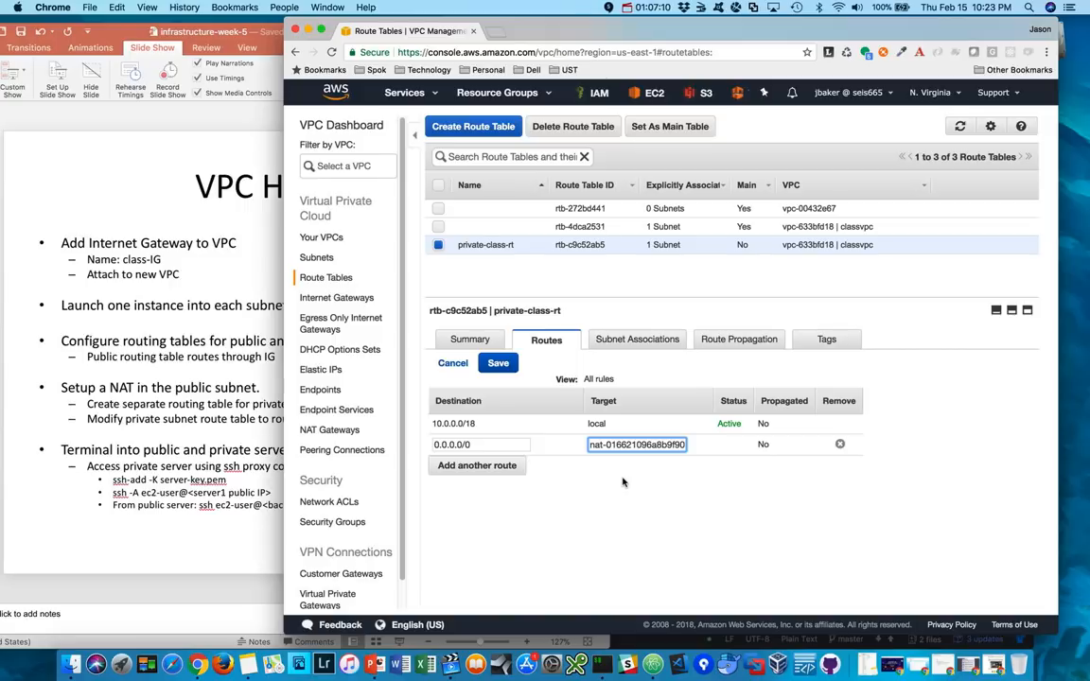
pyautogui.click(498, 365)
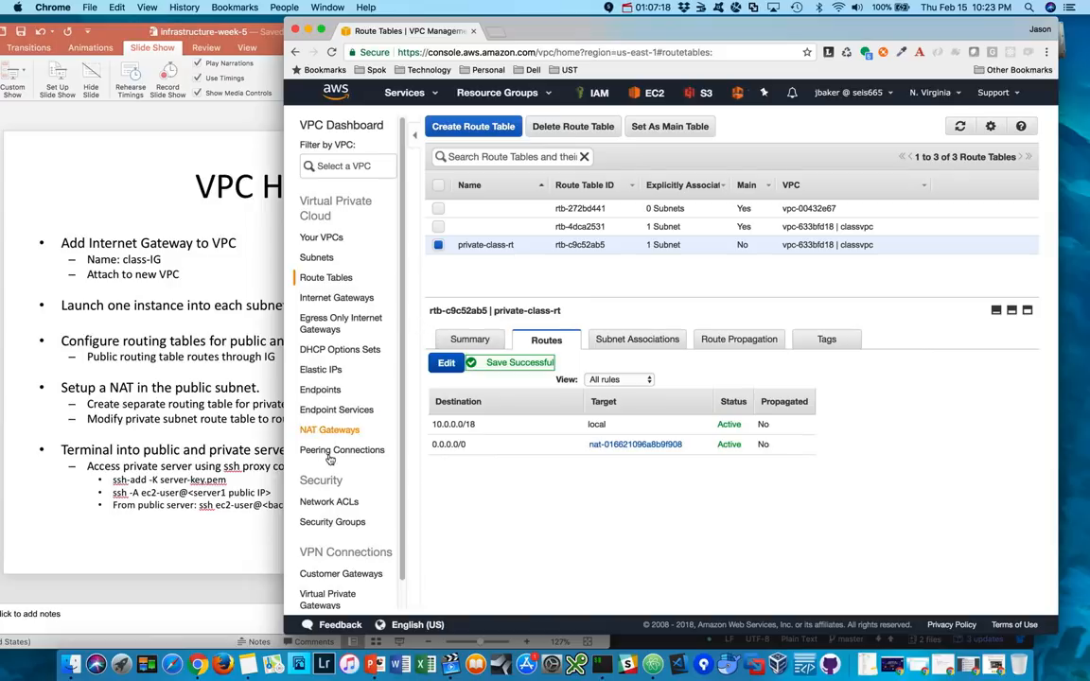
pyautogui.click(328, 431)
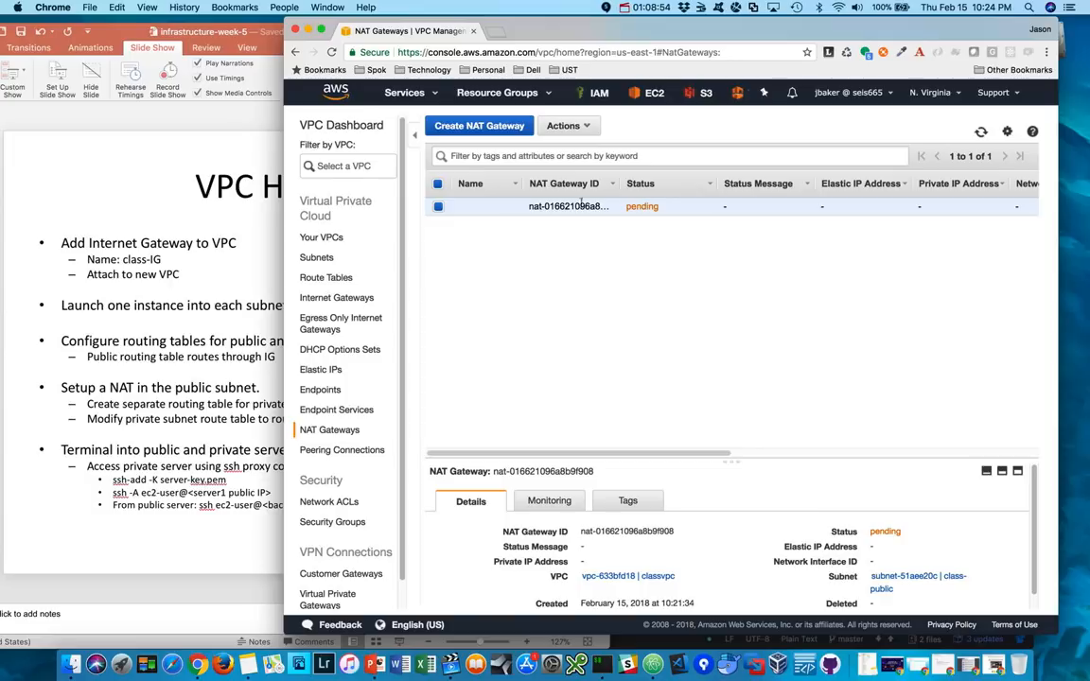
# - Start launching an EC2 instance from the Amazon Linux AMI 2017.09.1 (HVM) with the t2.micro type
pyautogui.click(653, 94)
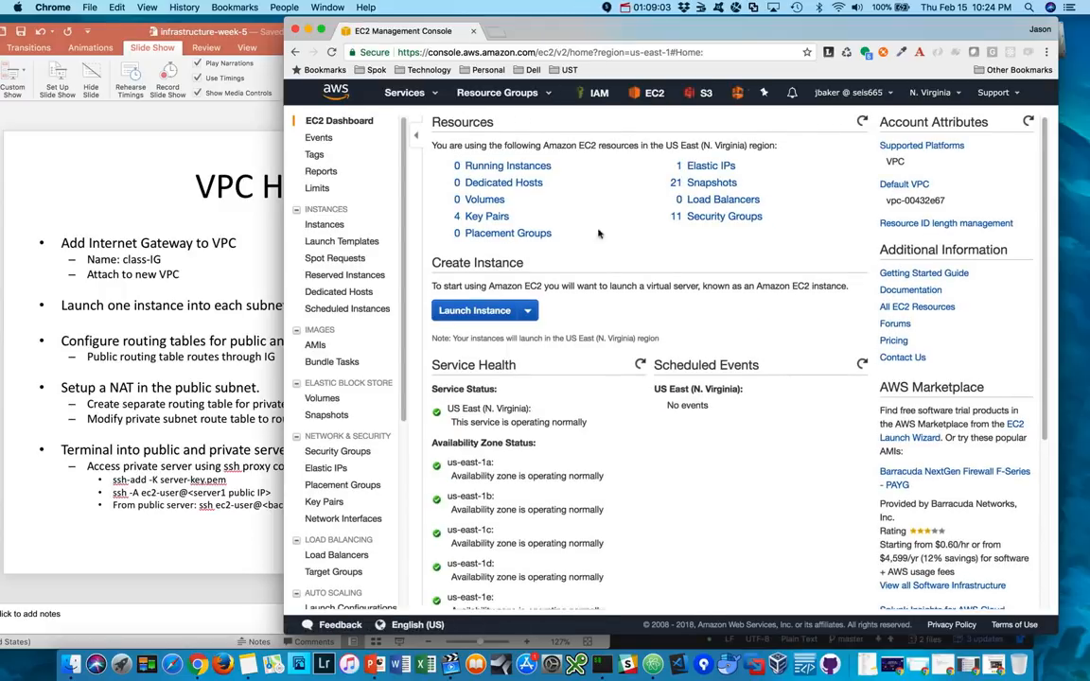
pyautogui.click(485, 310)
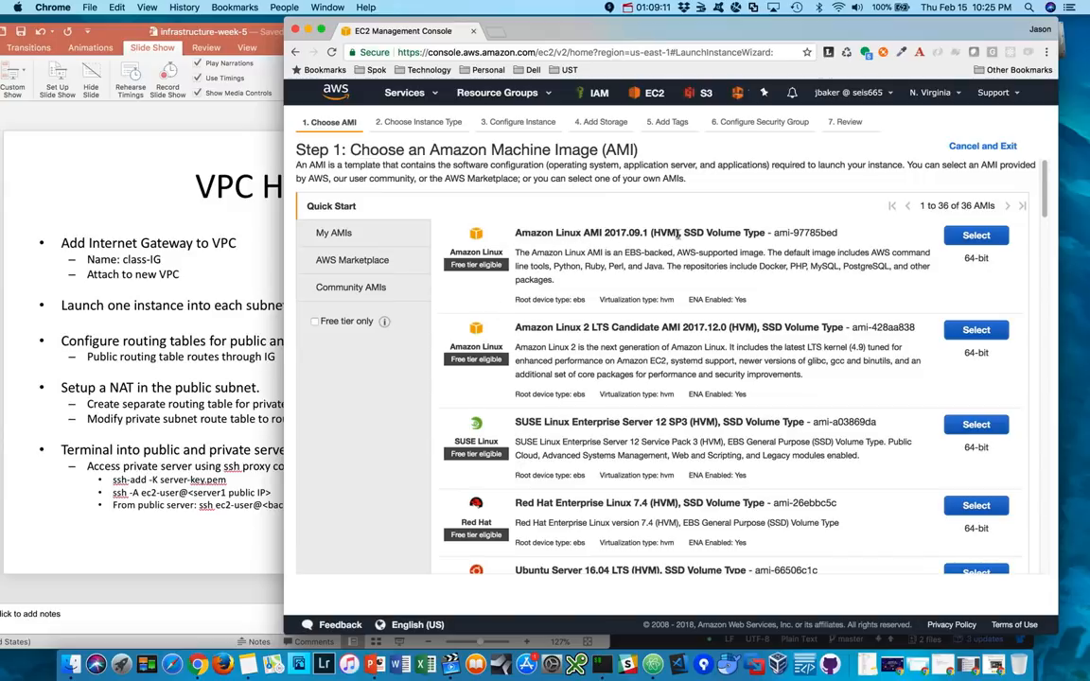
pyautogui.click(978, 237)
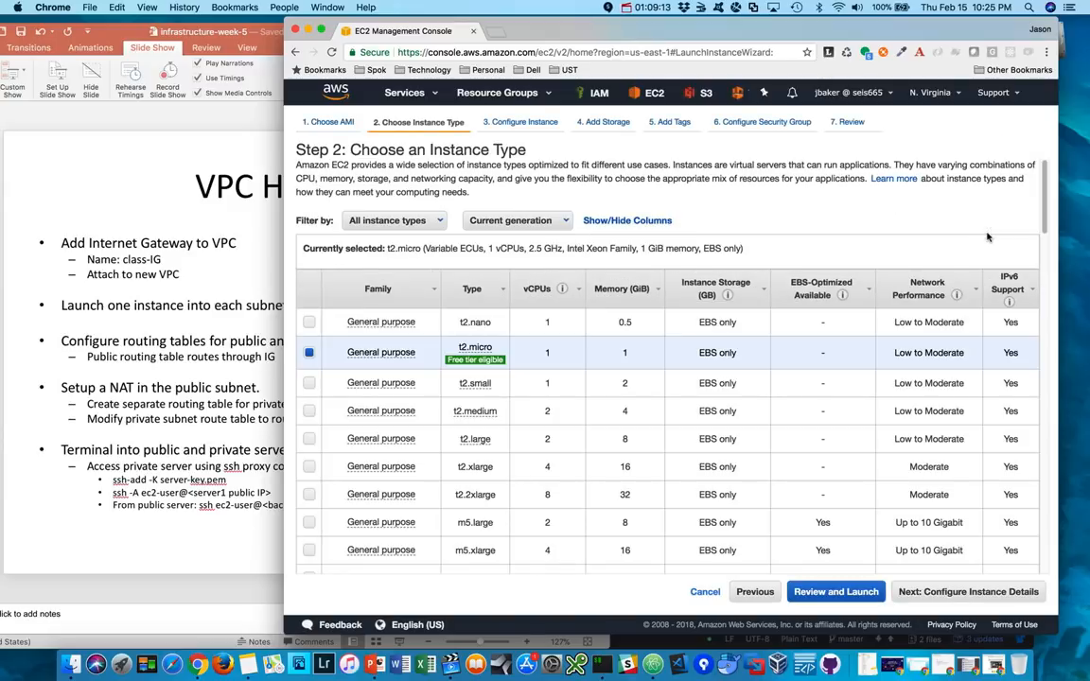
pyautogui.click(983, 595)
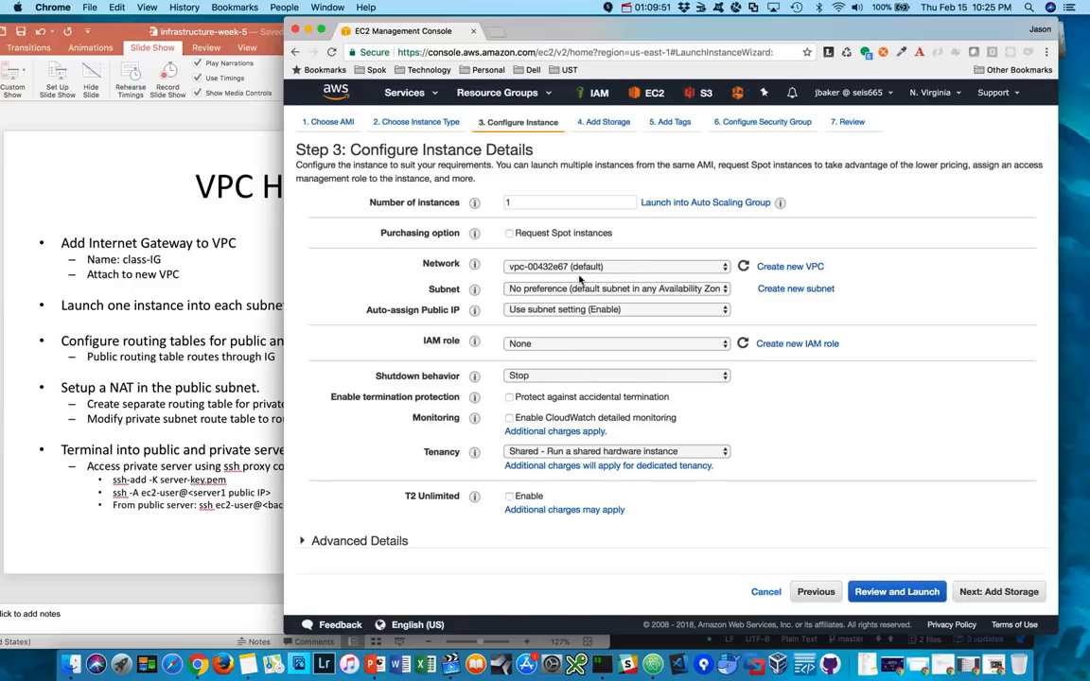
# - Place the instance in the classvpc network and class-public subnet, and enable auto-assignment of a public IP
pyautogui.click(626, 267)
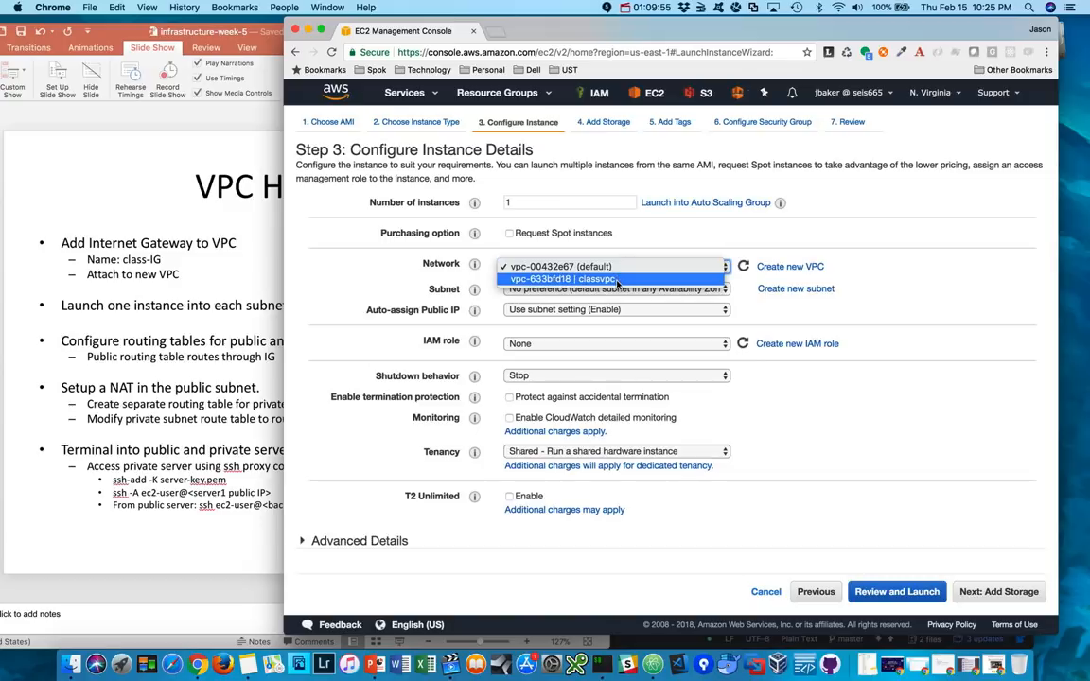
pyautogui.click(617, 280)
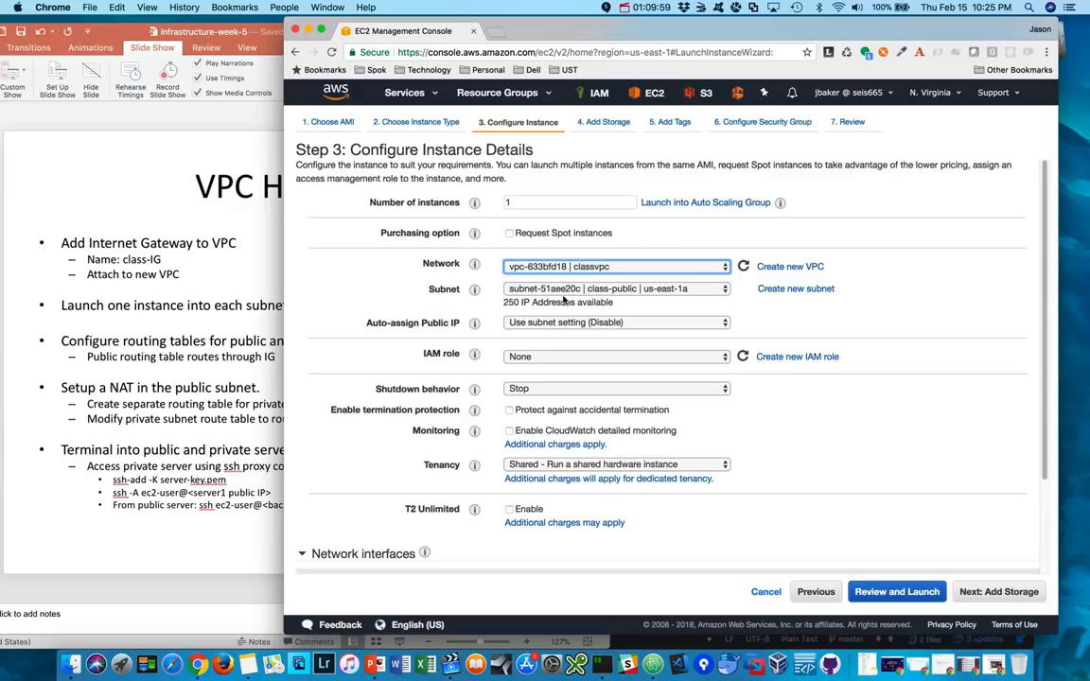
pyautogui.click(625, 291)
pyautogui.click(627, 289)
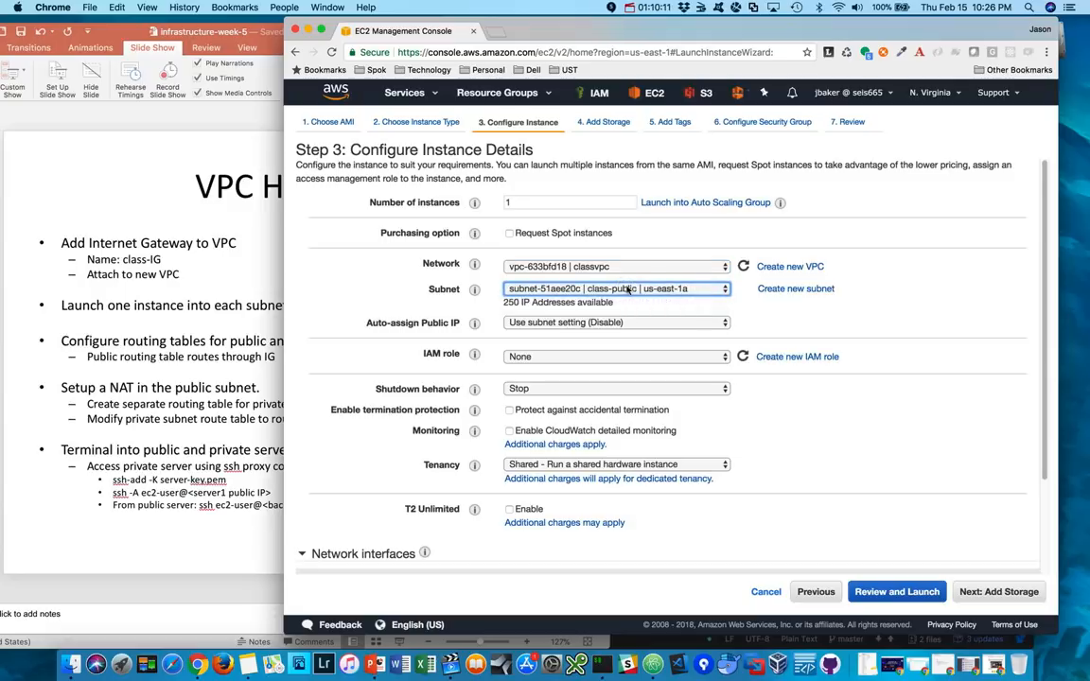
pyautogui.click(888, 325)
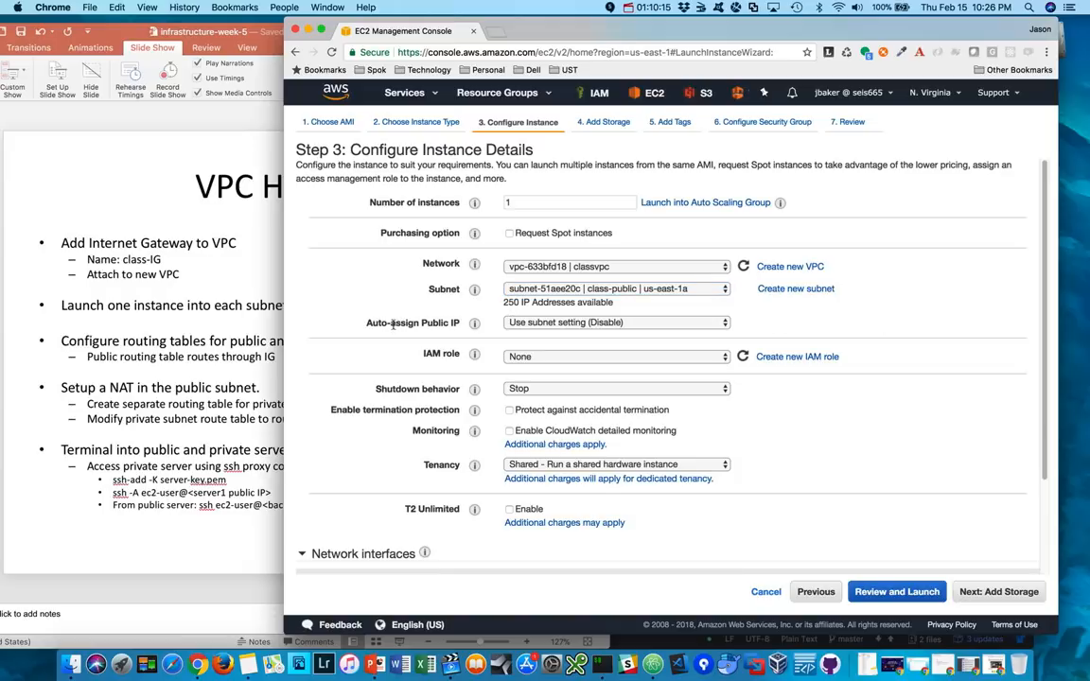
pyautogui.click(578, 323)
pyautogui.click(567, 335)
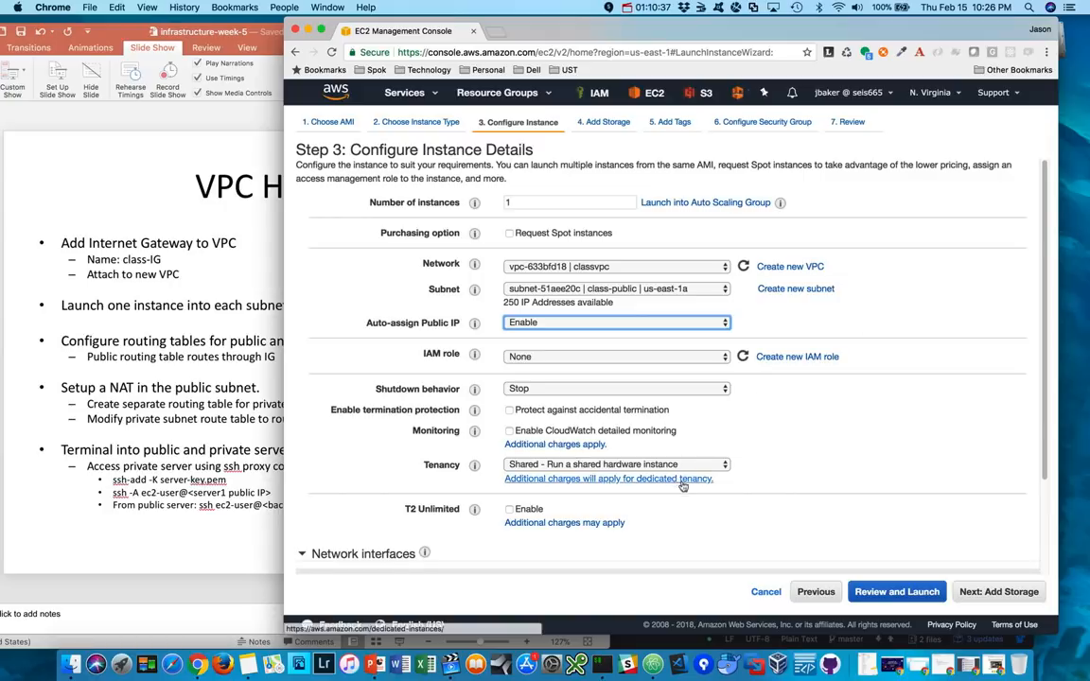
pyautogui.scroll(-3, 805, 450)
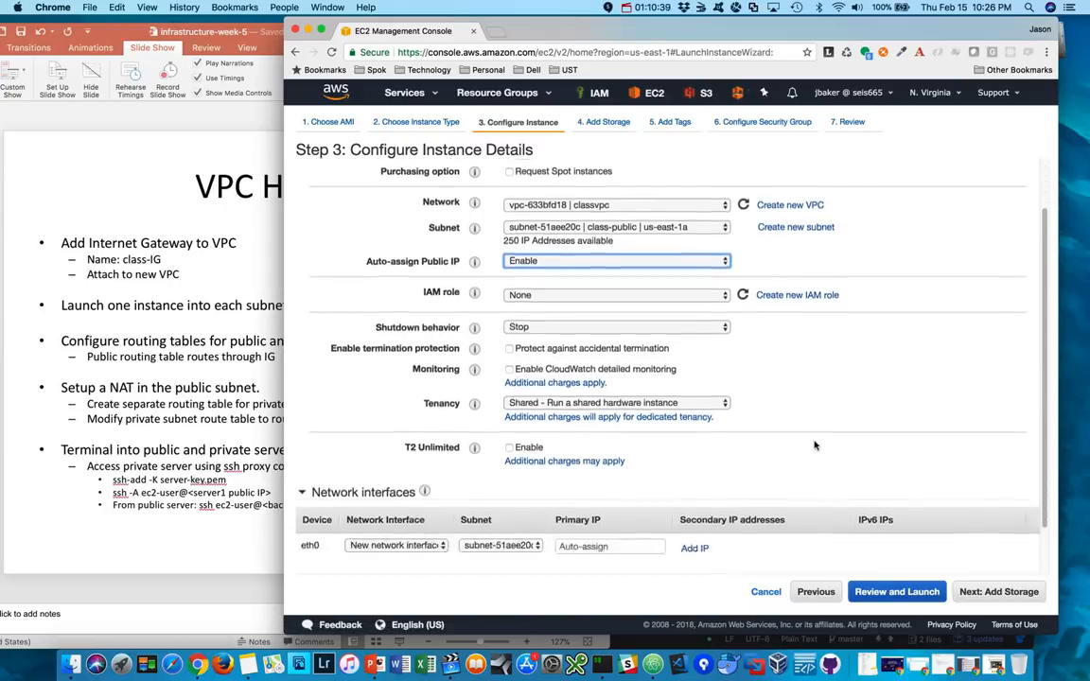
pyautogui.click(1007, 594)
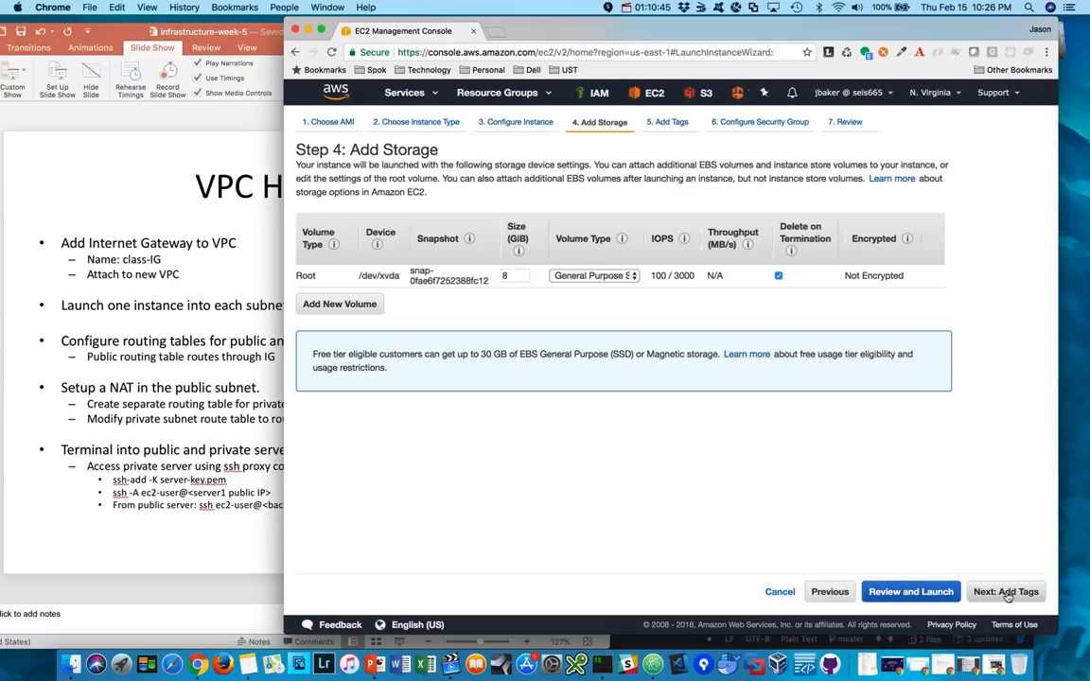
# - Keep the default storage and tag the instance with the key Name and value public-server
pyautogui.click(1007, 594)
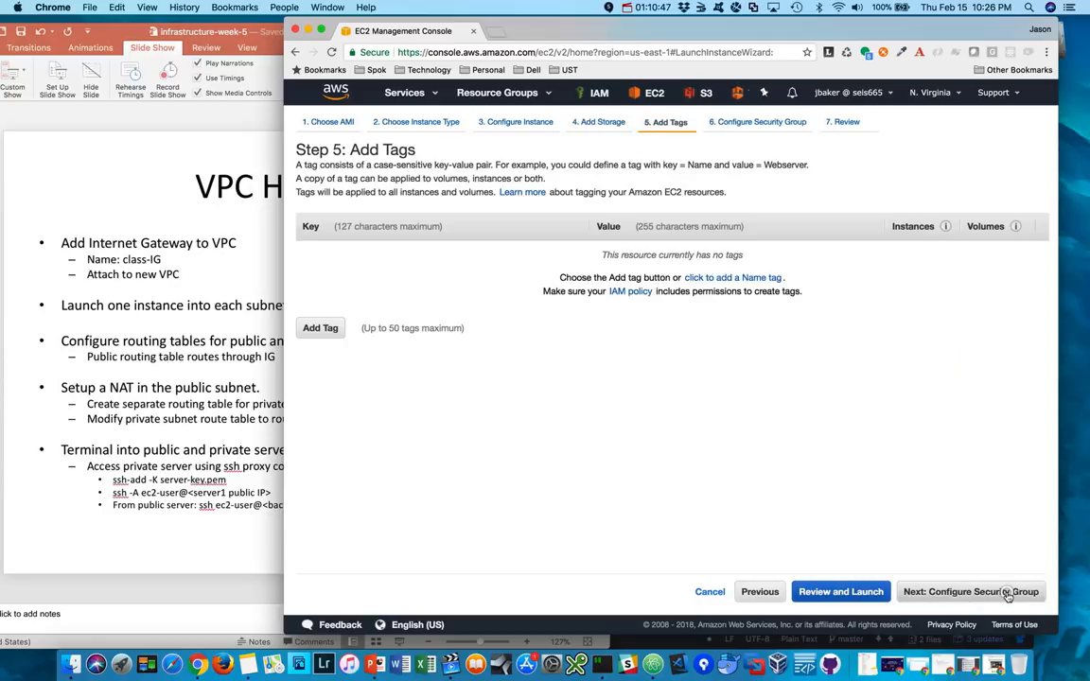
pyautogui.click(318, 328)
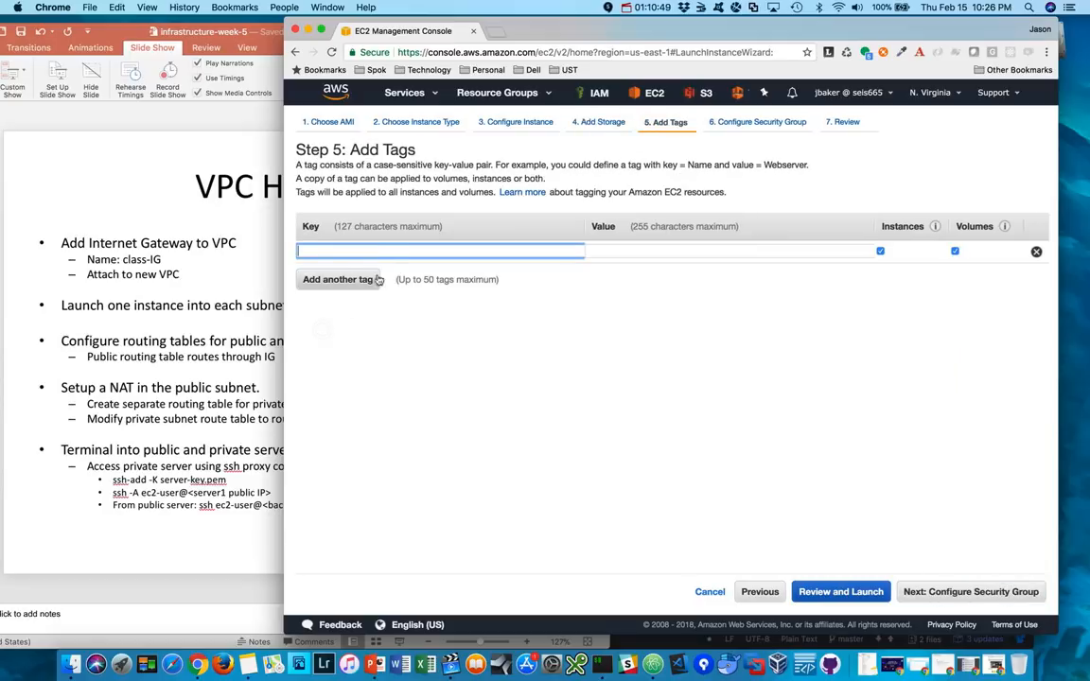
pyautogui.write('Name')
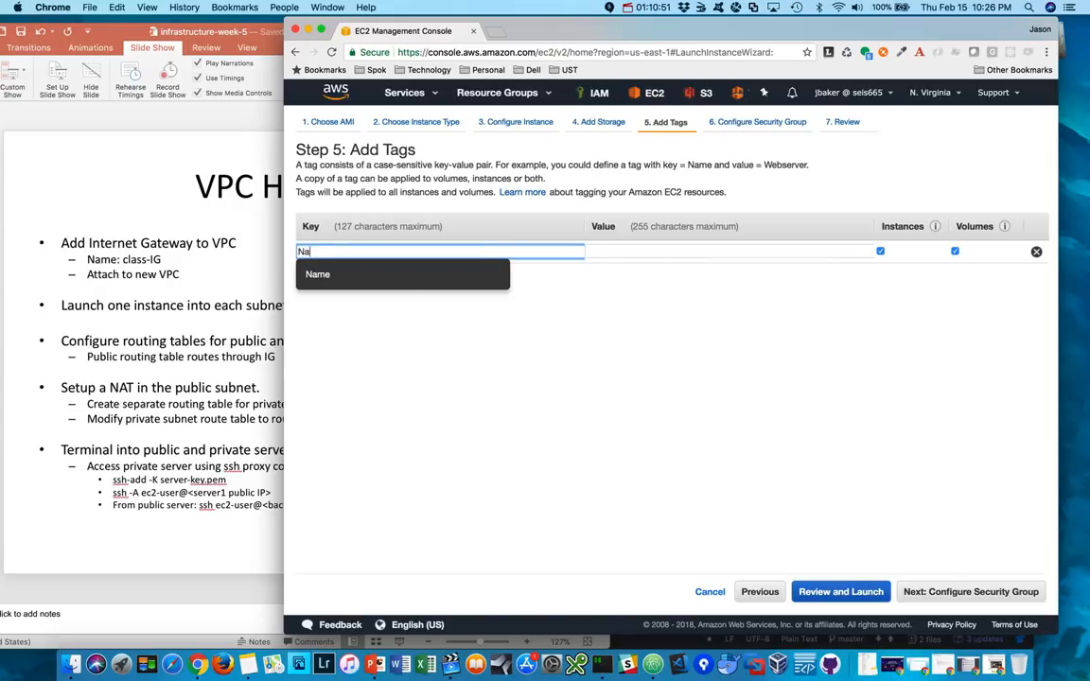
pyautogui.click(733, 249)
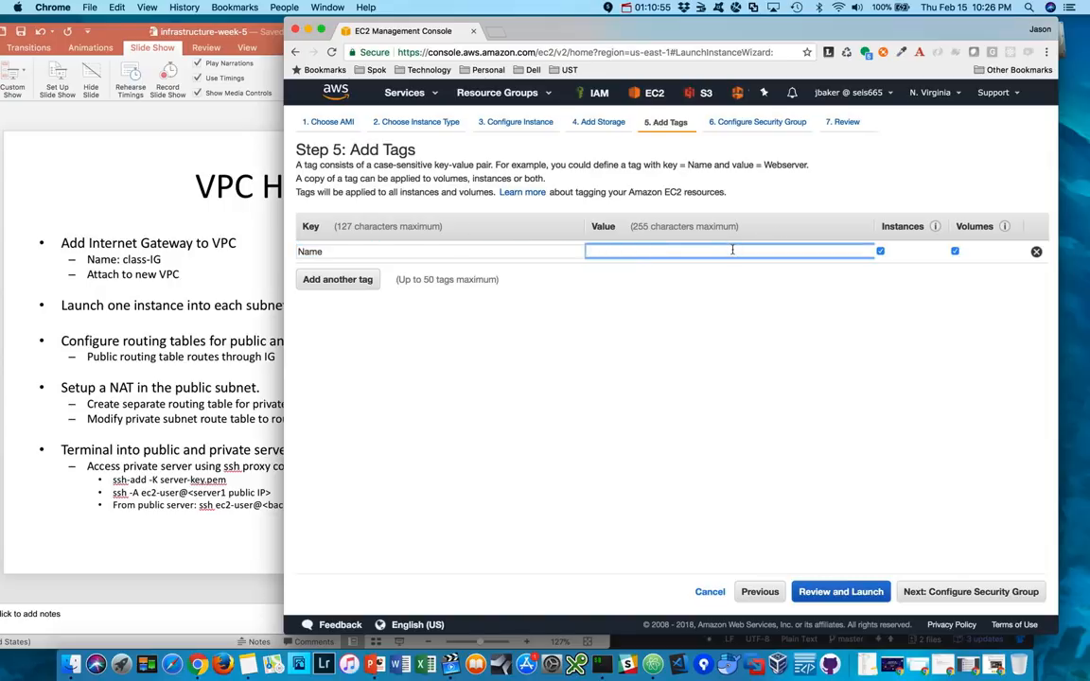
pyautogui.write('p')
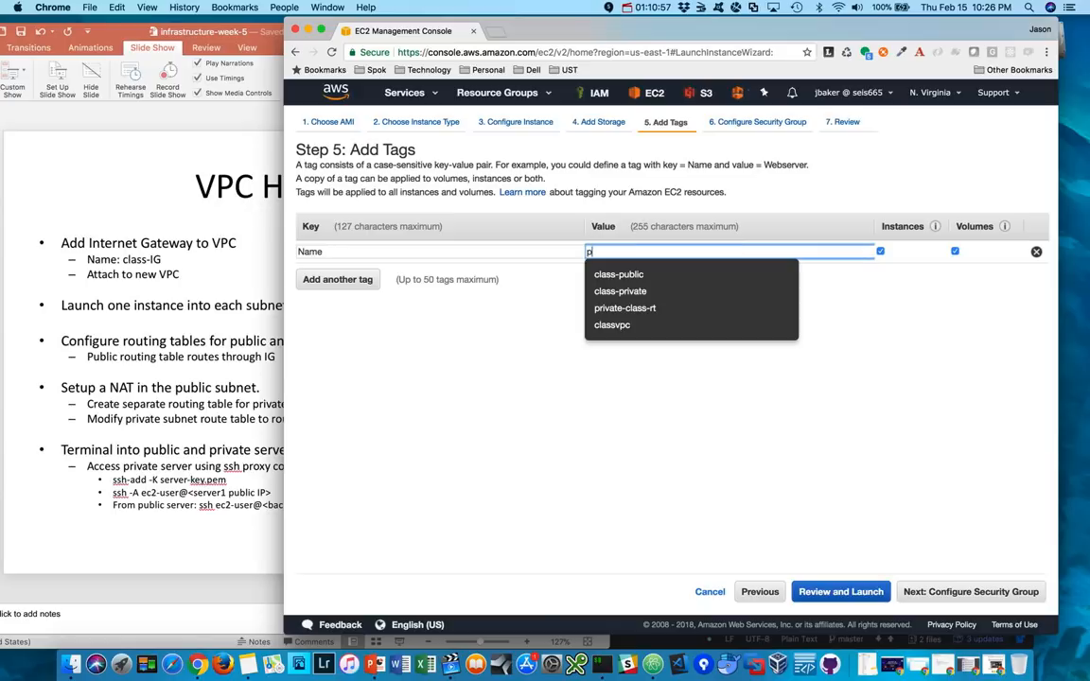
pyautogui.write('ublic-server')
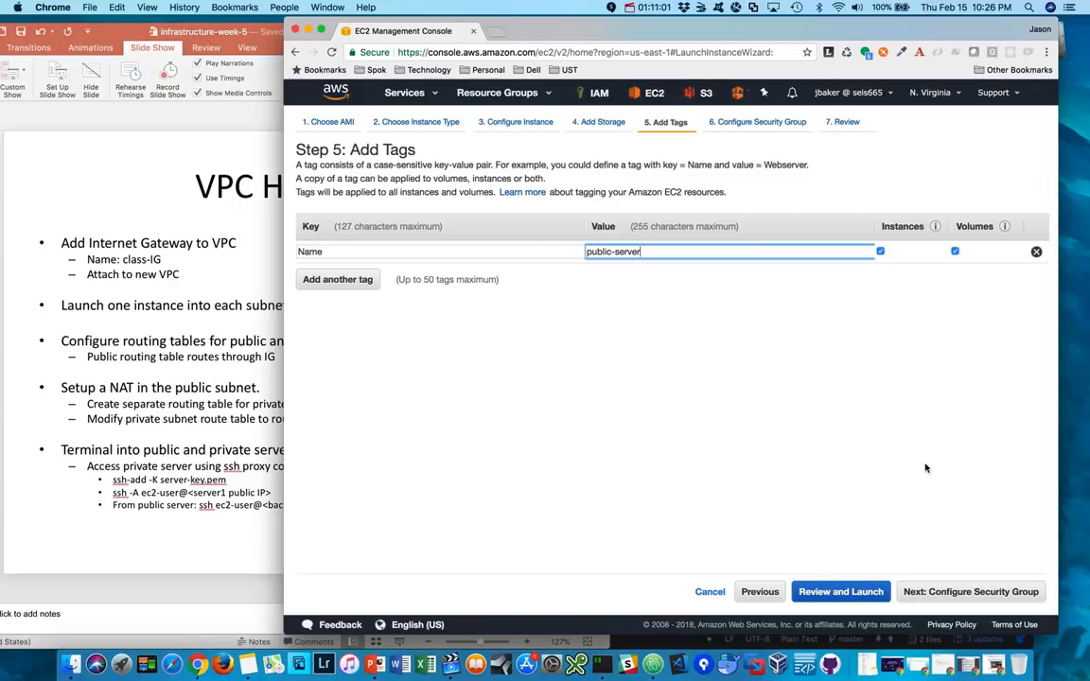
pyautogui.click(971, 592)
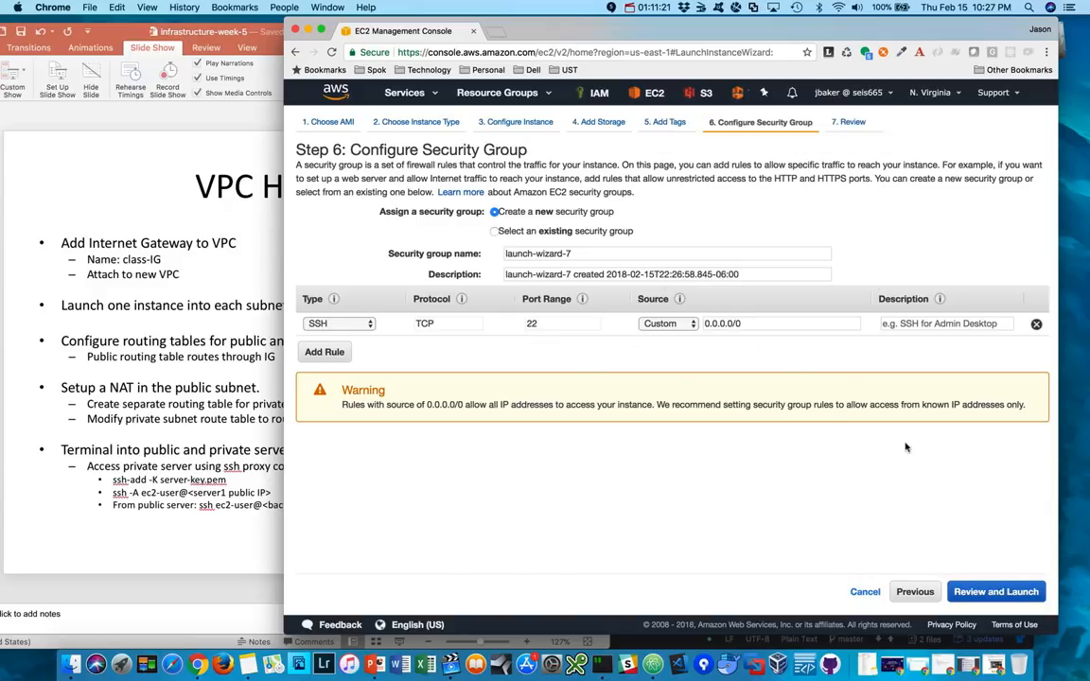
# - Accept the new launch-wizard-7 security group with its SSH rule and review the instance launch details
pyautogui.click(1003, 594)
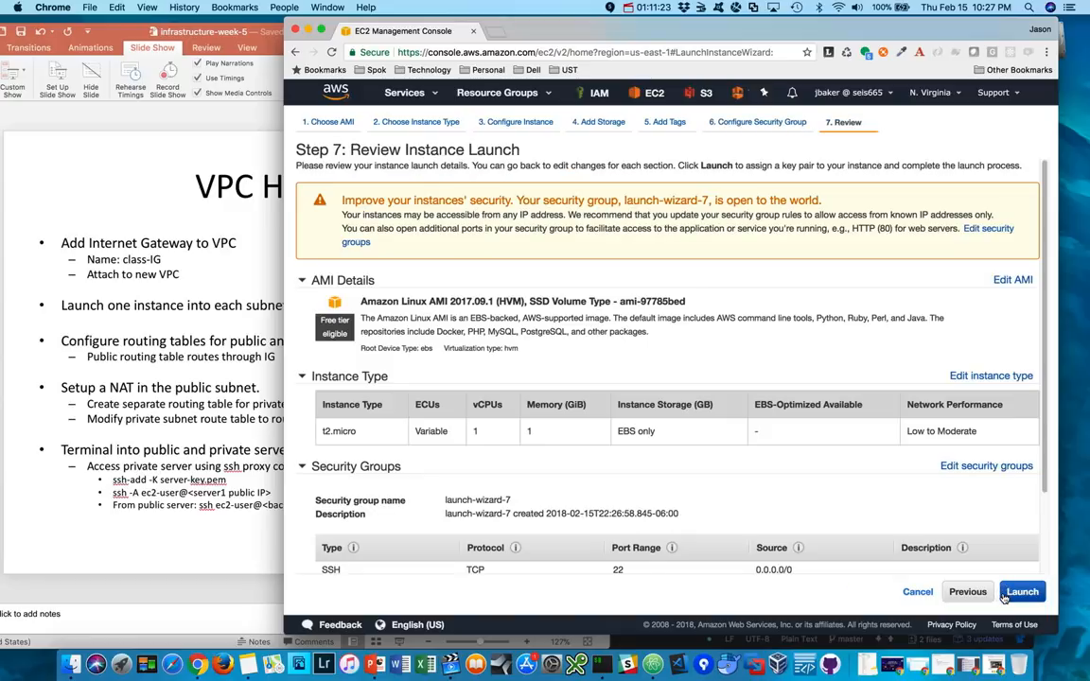
pyautogui.scroll(-2, 741, 455)
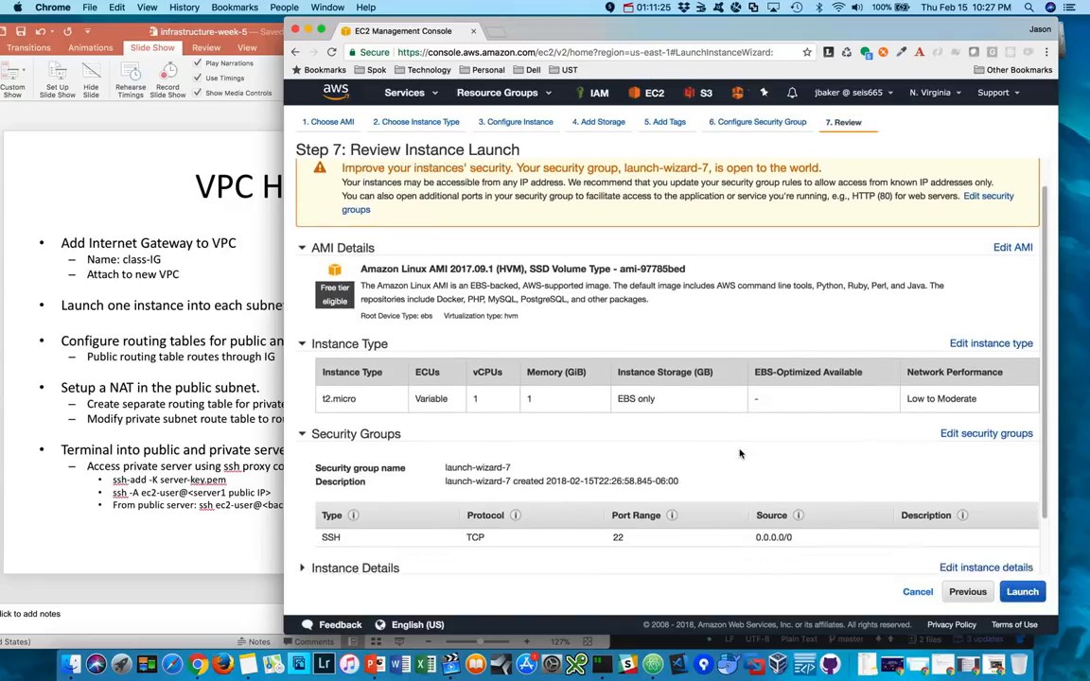
pyautogui.scroll(-3, 741, 454)
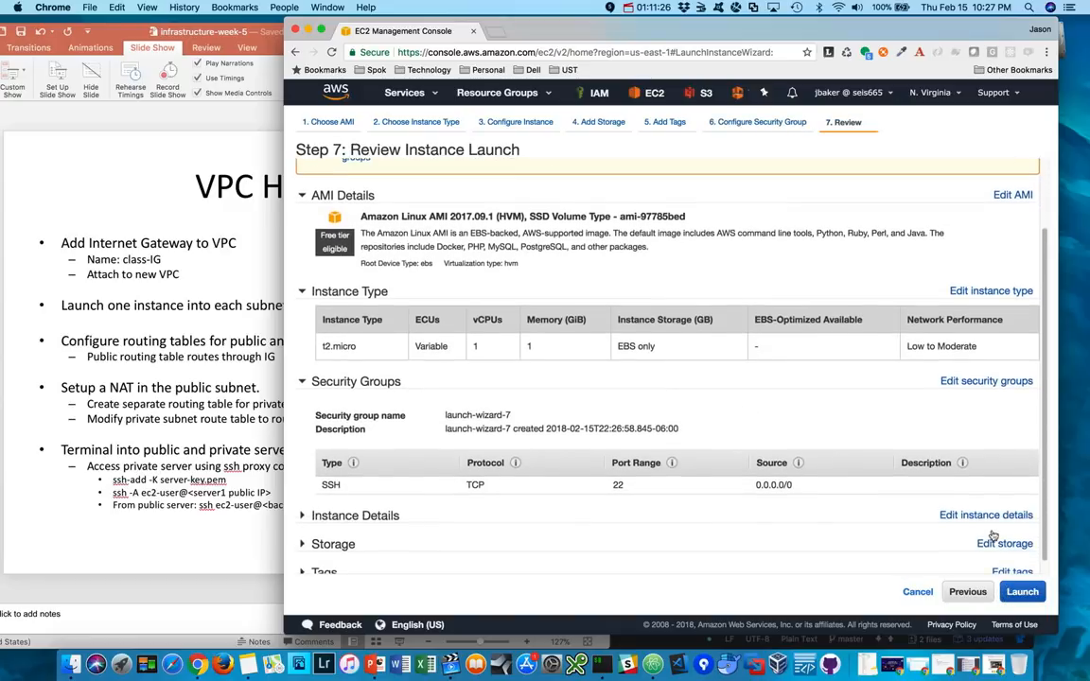
# - Launch the instance with the existing seis665 key pair, acknowledging access to the key file, and open the instances list
pyautogui.click(1023, 592)
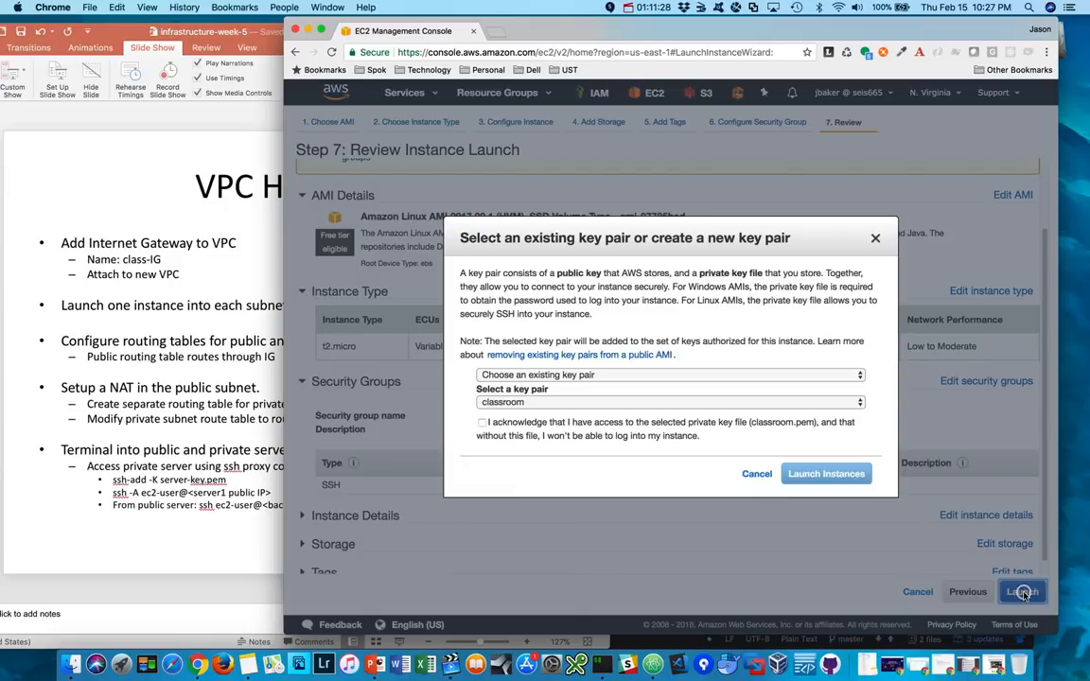
pyautogui.click(567, 375)
pyautogui.click(561, 375)
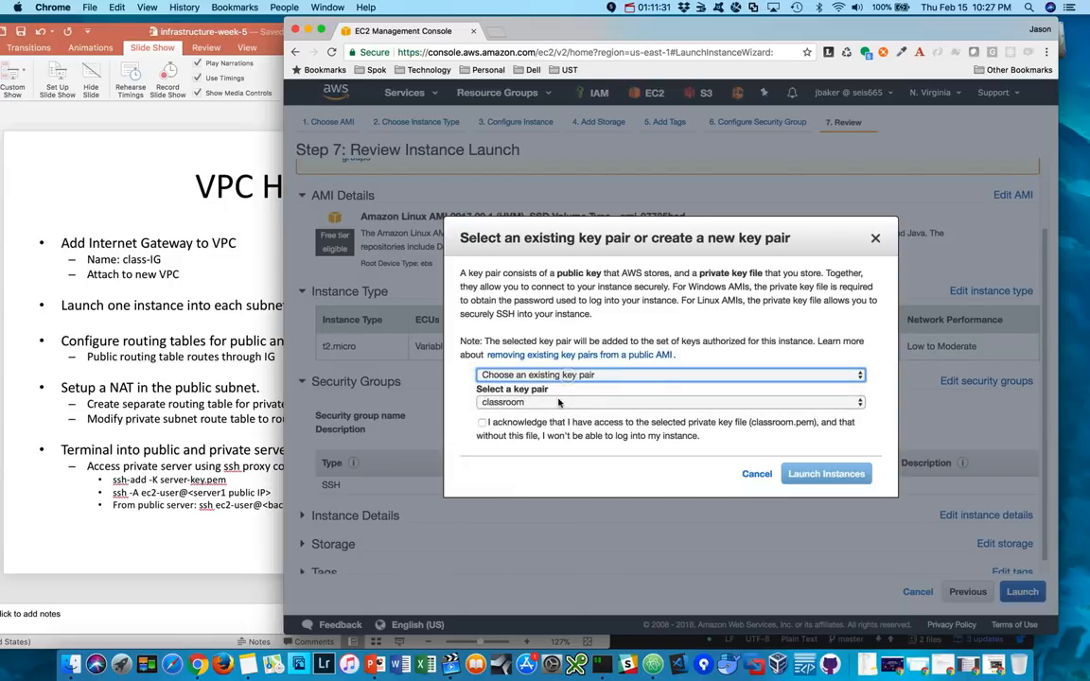
pyautogui.click(551, 404)
pyautogui.click(535, 425)
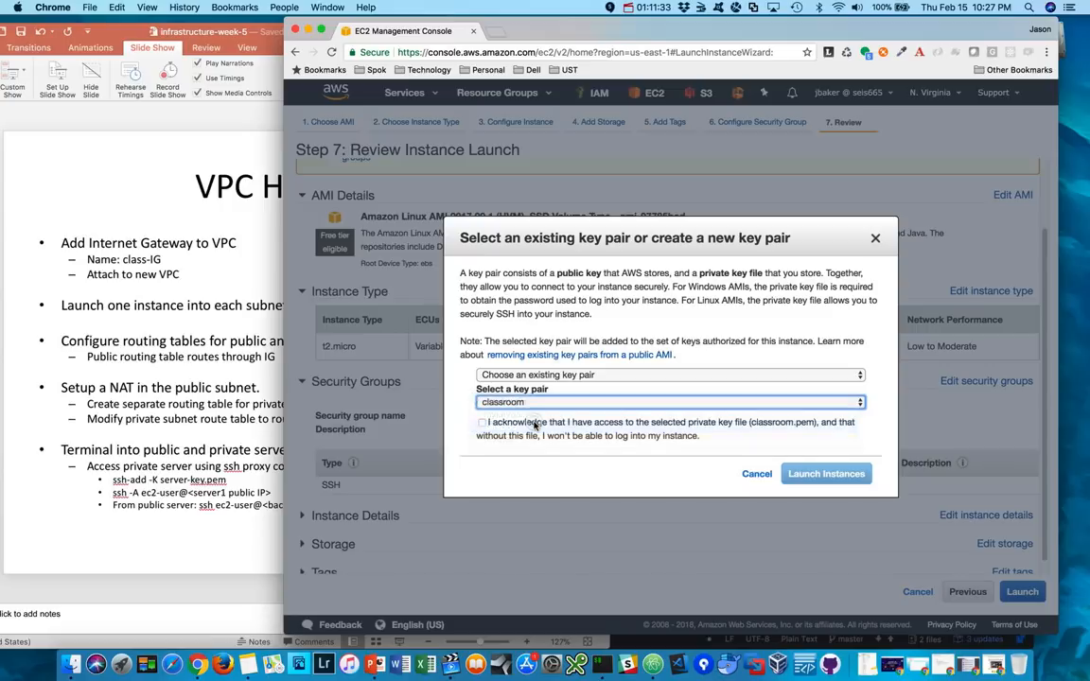
pyautogui.click(482, 422)
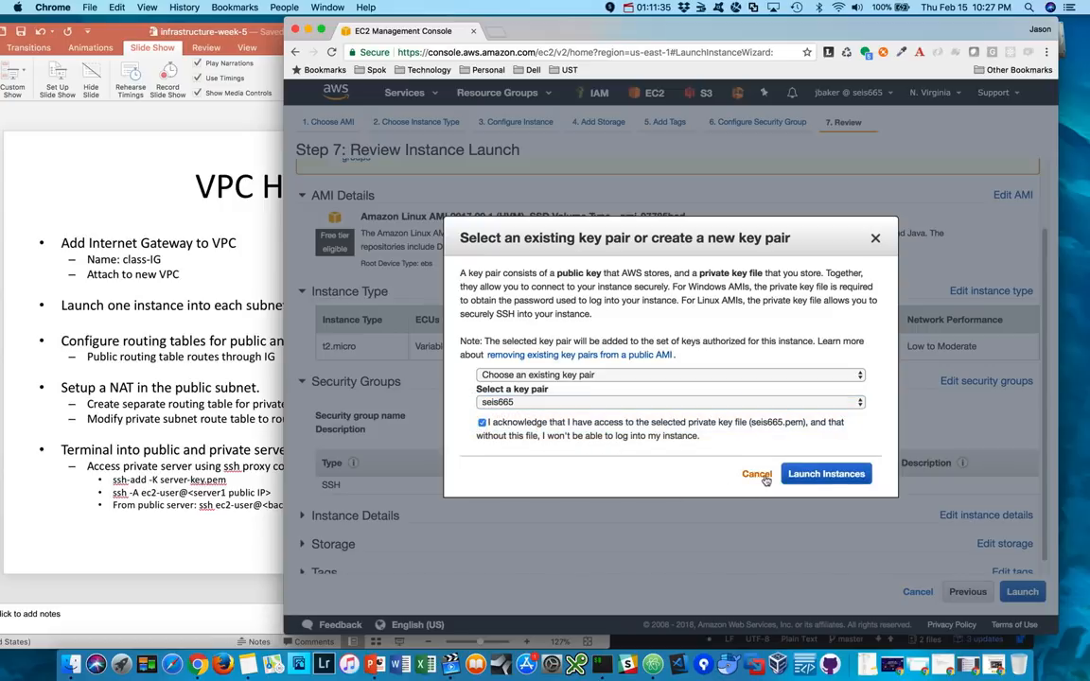
pyautogui.click(843, 473)
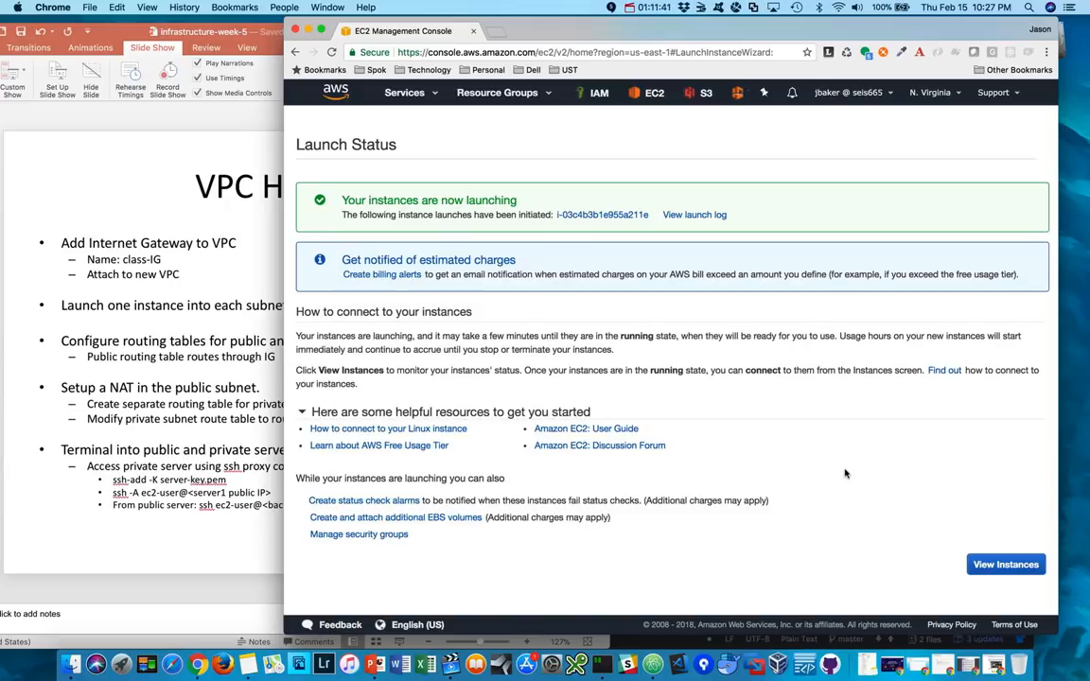
pyautogui.click(998, 564)
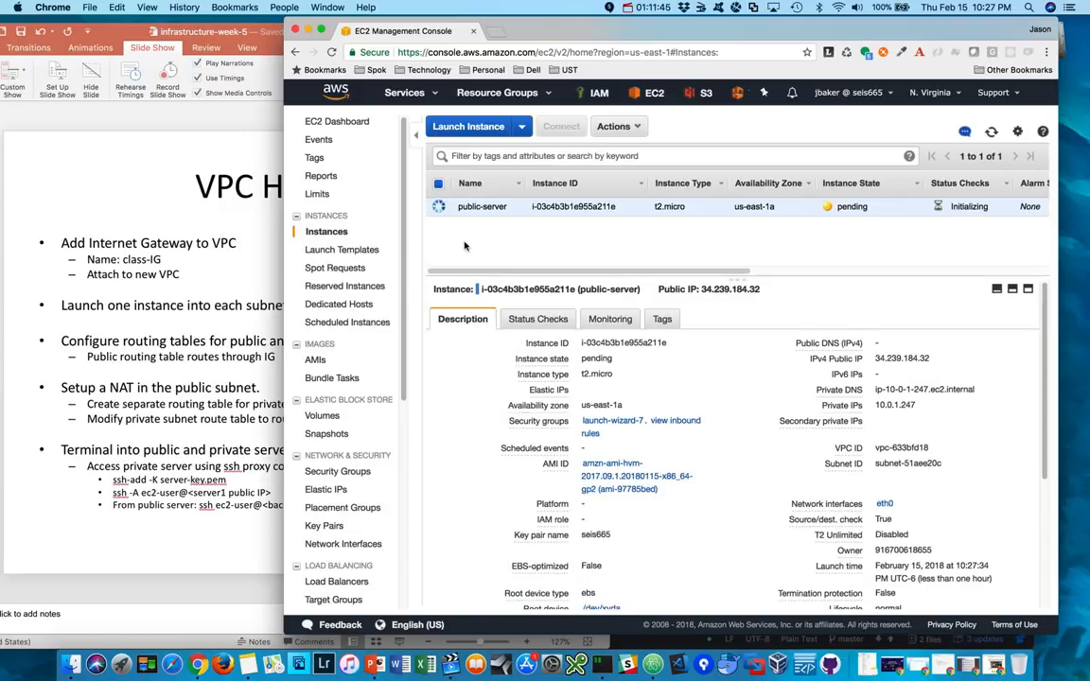
# - Begin a second instance launch from the Amazon Linux AMI 2017.09.1 (HVM), keeping the t2.micro type
pyautogui.click(482, 134)
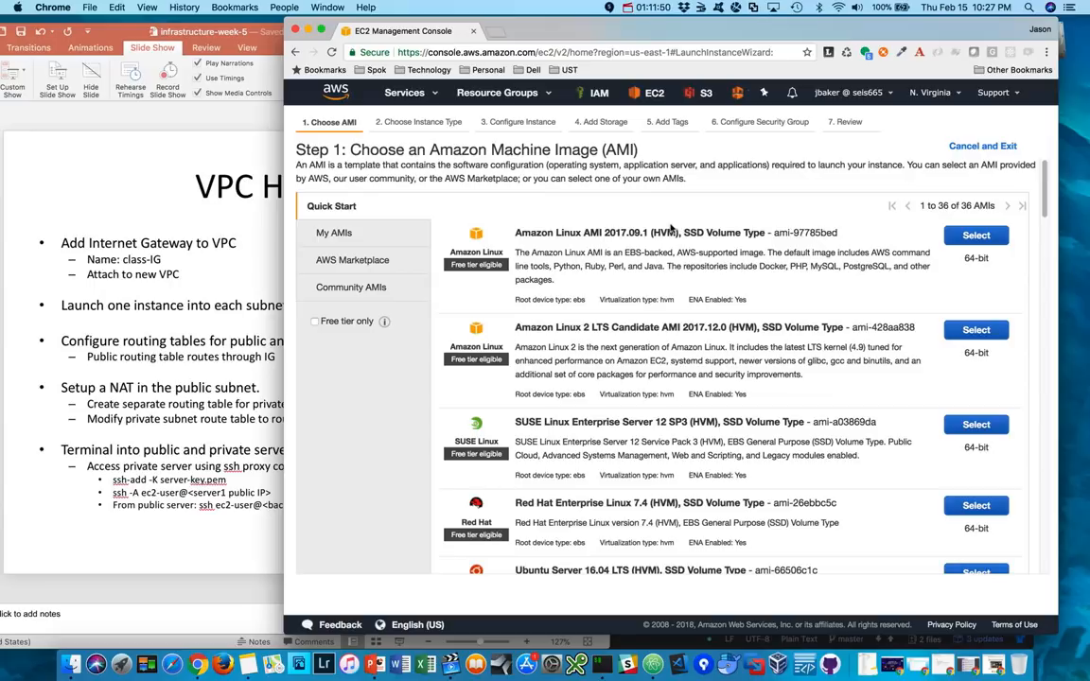
pyautogui.click(962, 242)
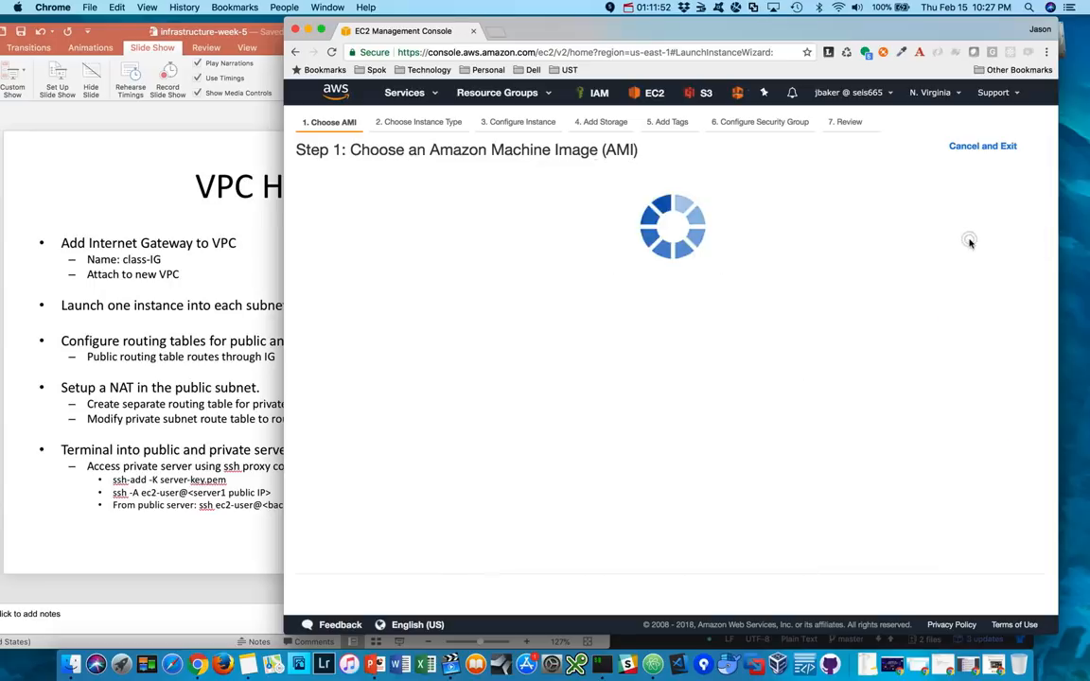
pyautogui.moveTo(478, 350)
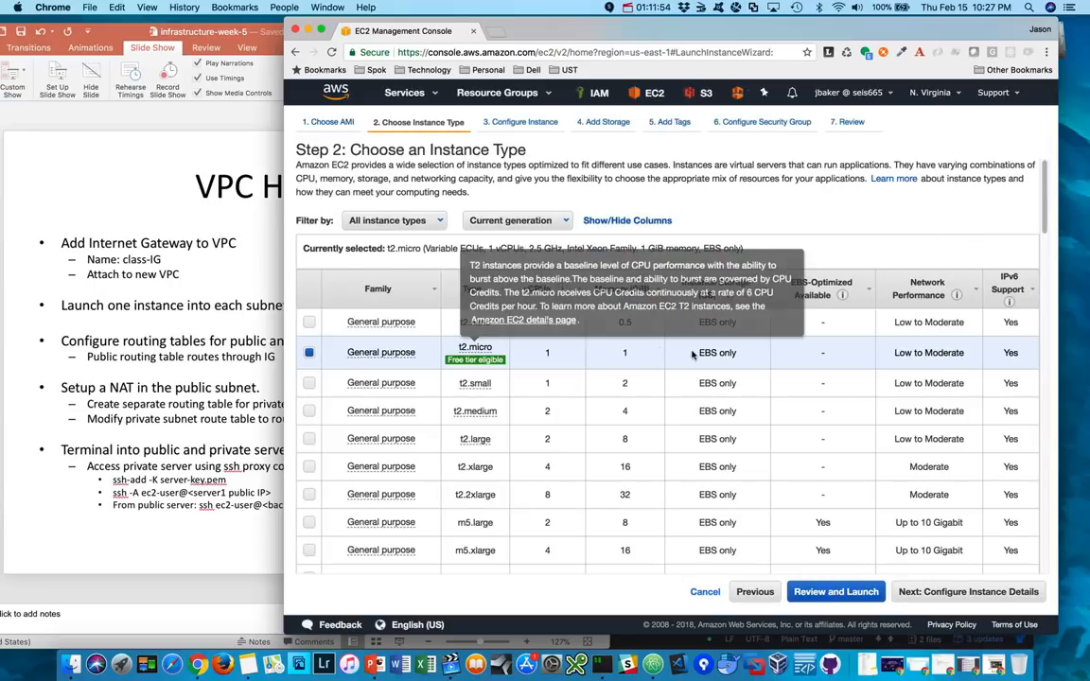
pyautogui.click(989, 592)
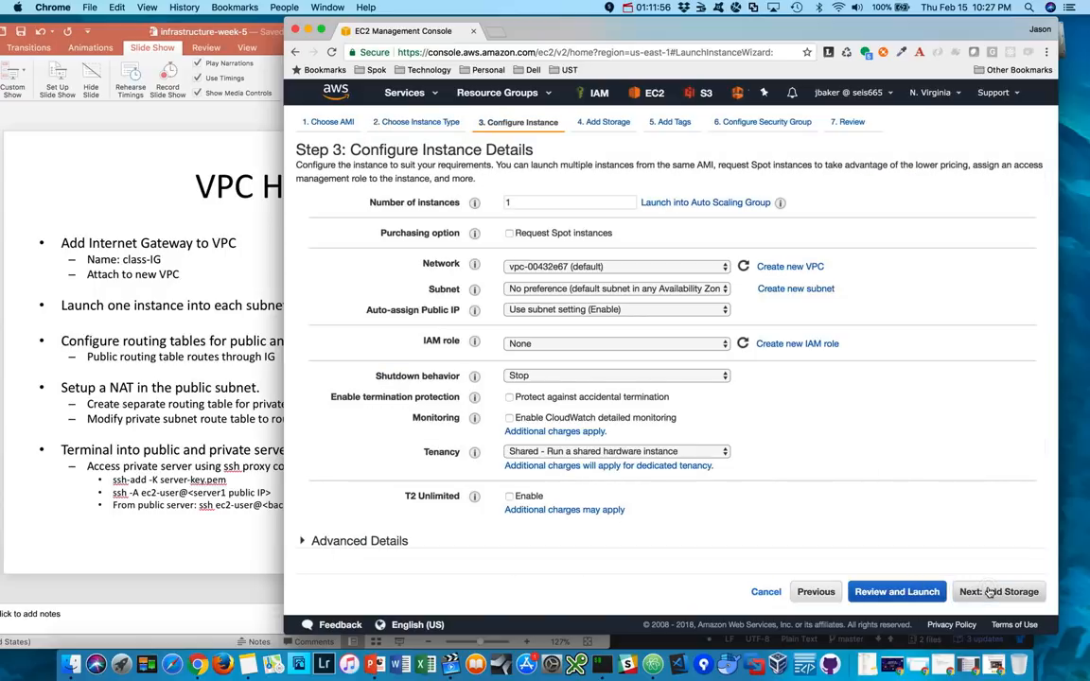
# - Set the second instance's network to classvpc and its subnet to class-private in us-east-1b
pyautogui.click(628, 266)
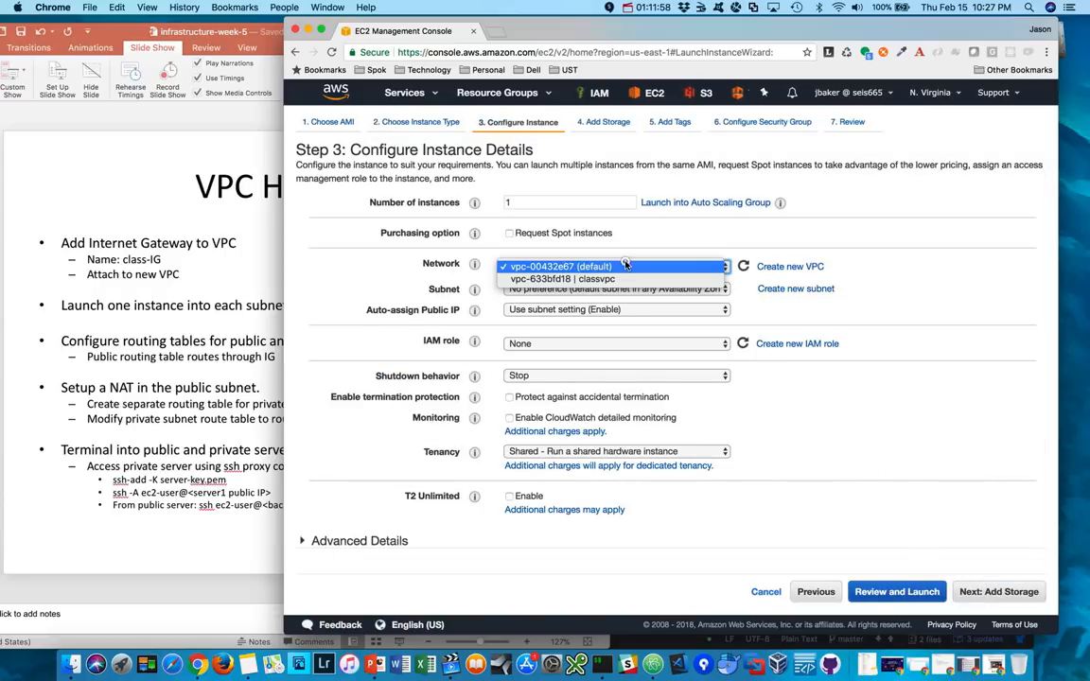
pyautogui.click(617, 279)
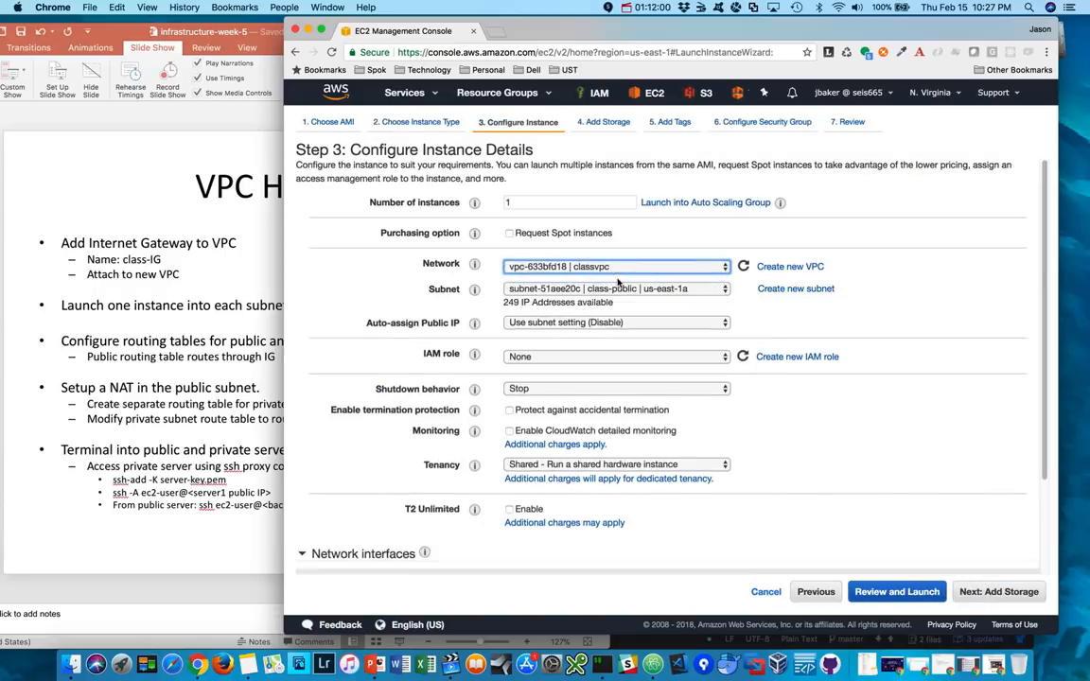
pyautogui.click(633, 289)
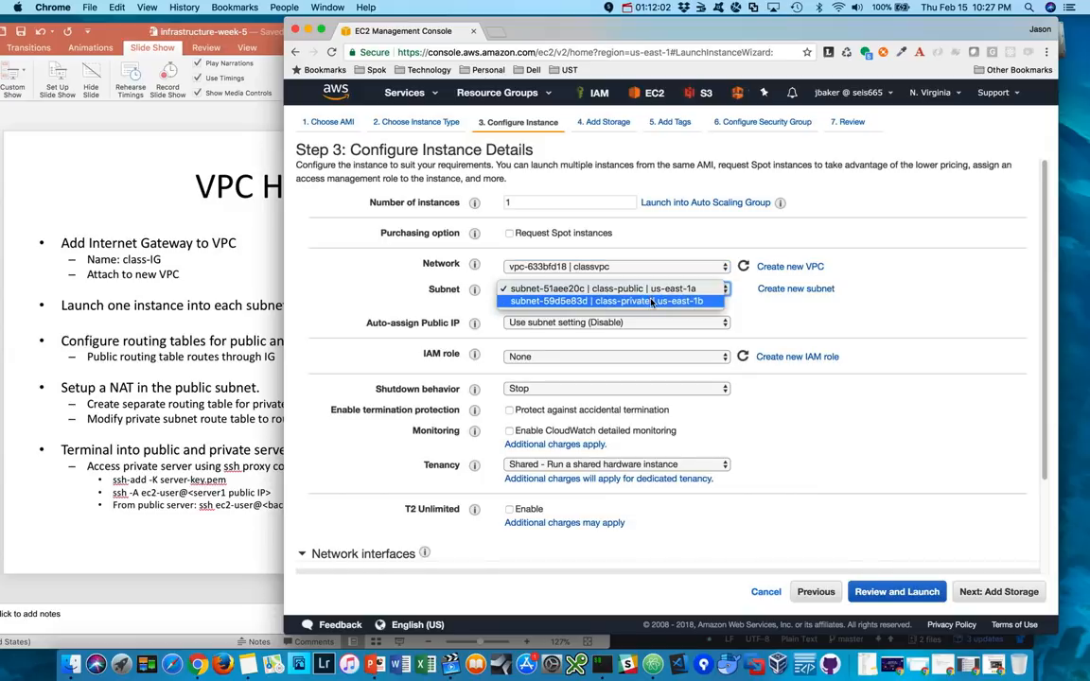
pyautogui.click(653, 301)
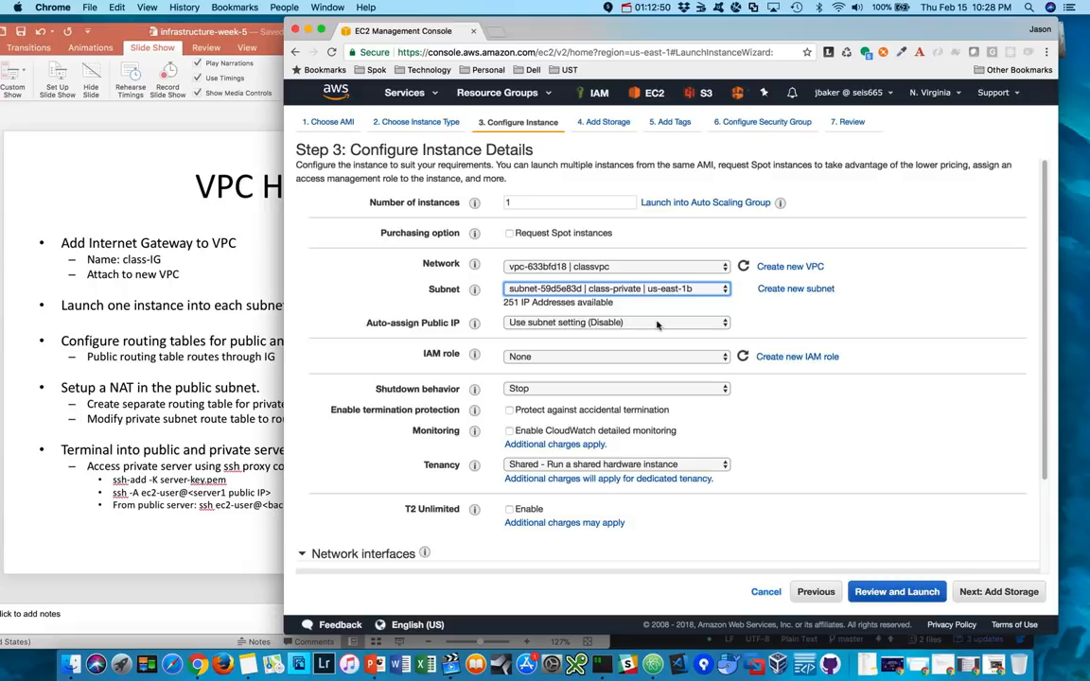
# - Keep the default storage for the second instance and add a tag with key Name and value private-server
pyautogui.click(888, 340)
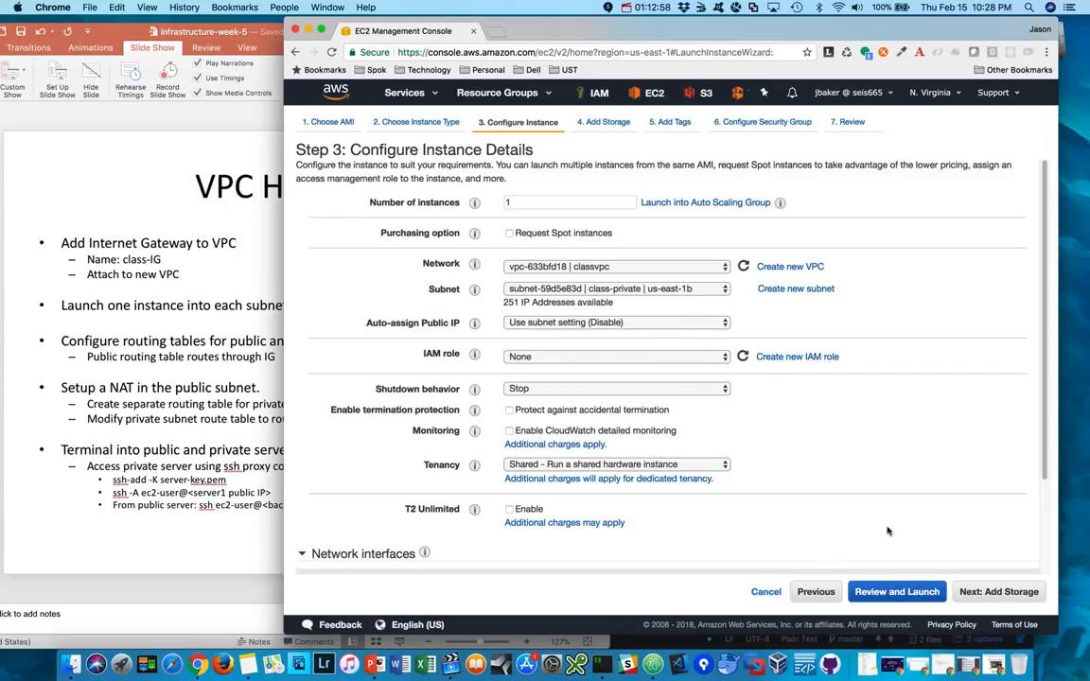
pyautogui.click(1001, 593)
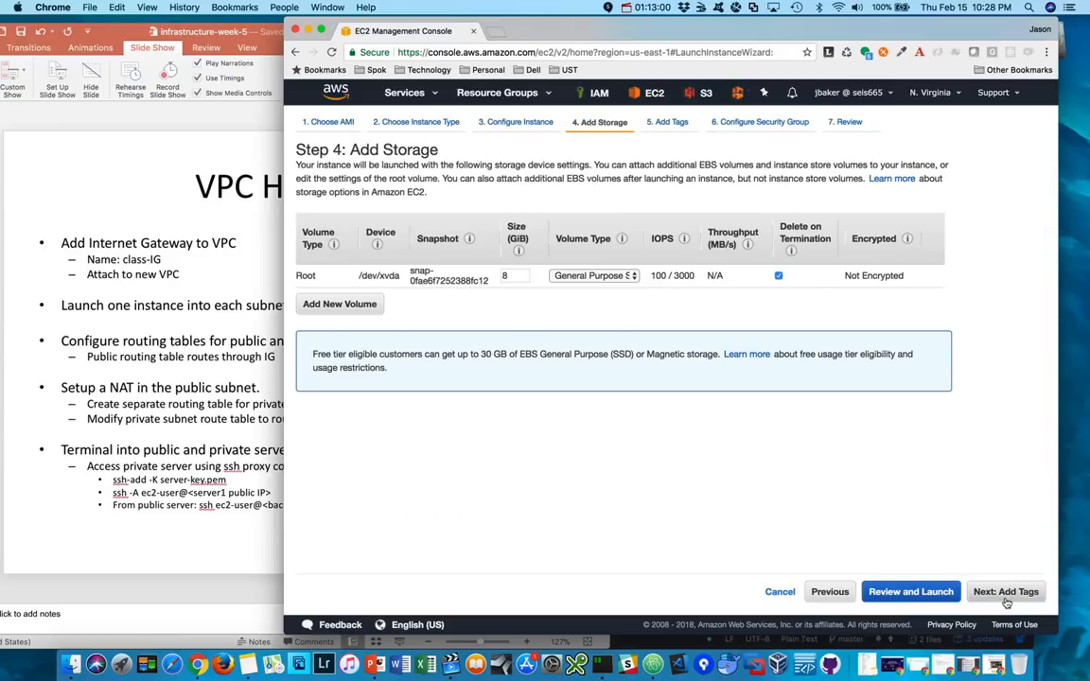
pyautogui.click(1006, 596)
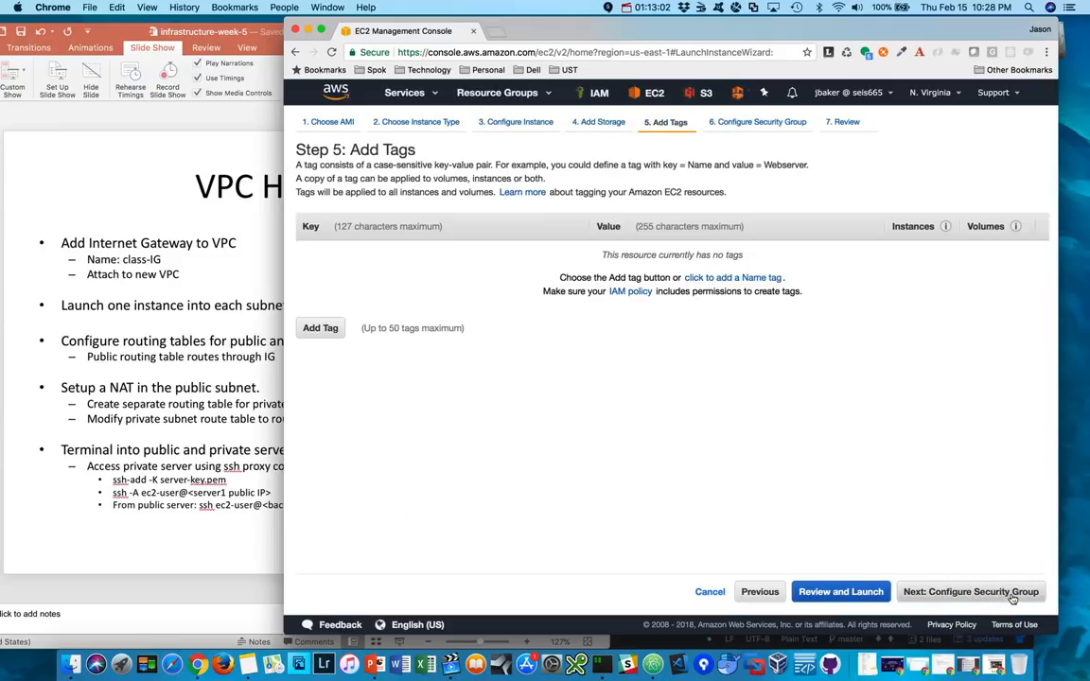
pyautogui.click(320, 328)
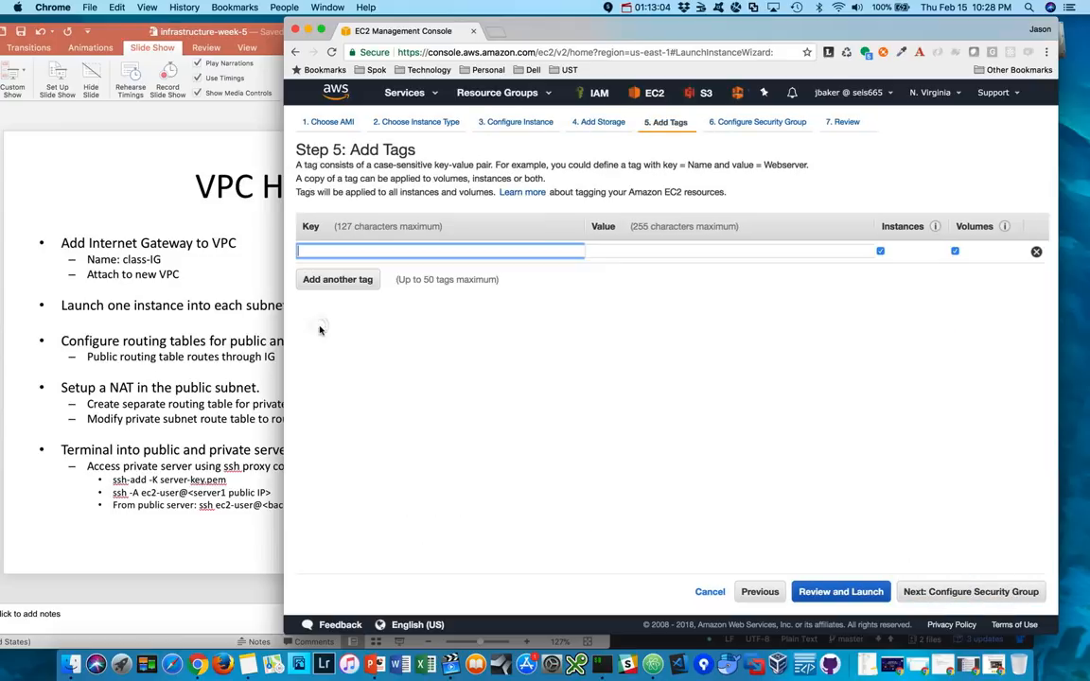
pyautogui.write('Name')
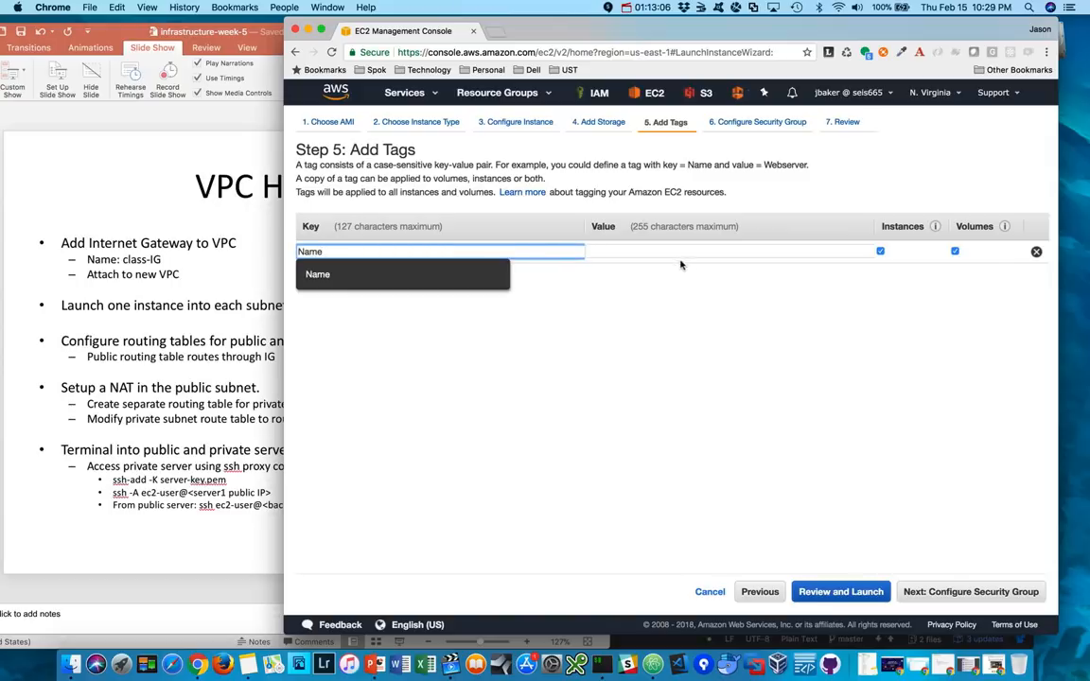
pyautogui.click(673, 248)
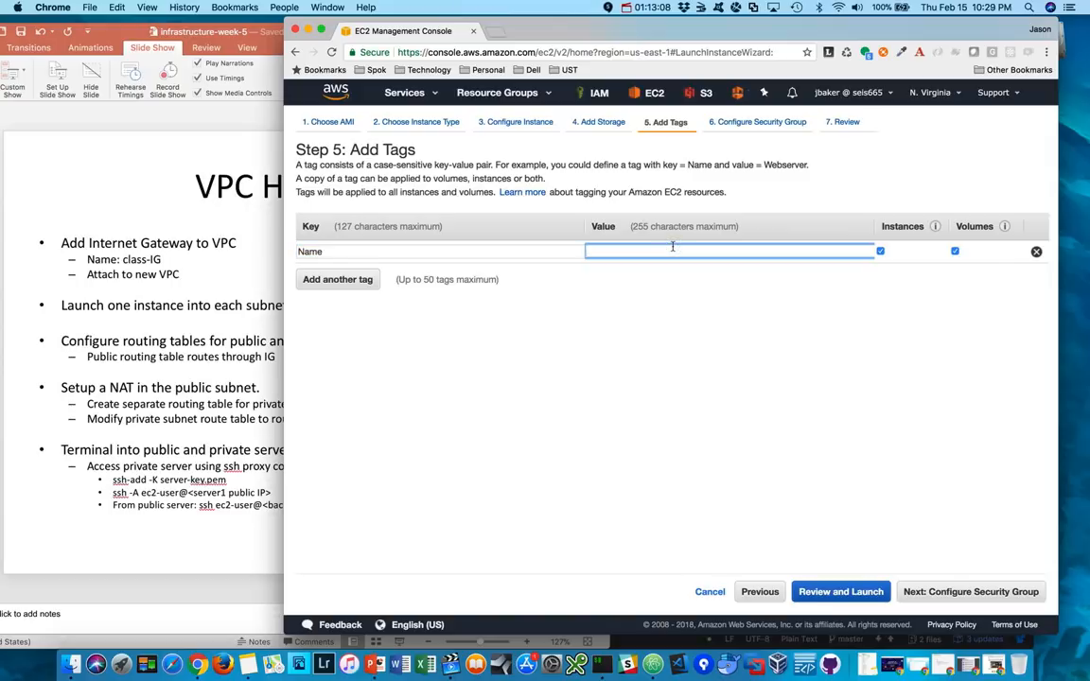
pyautogui.write('private-server')
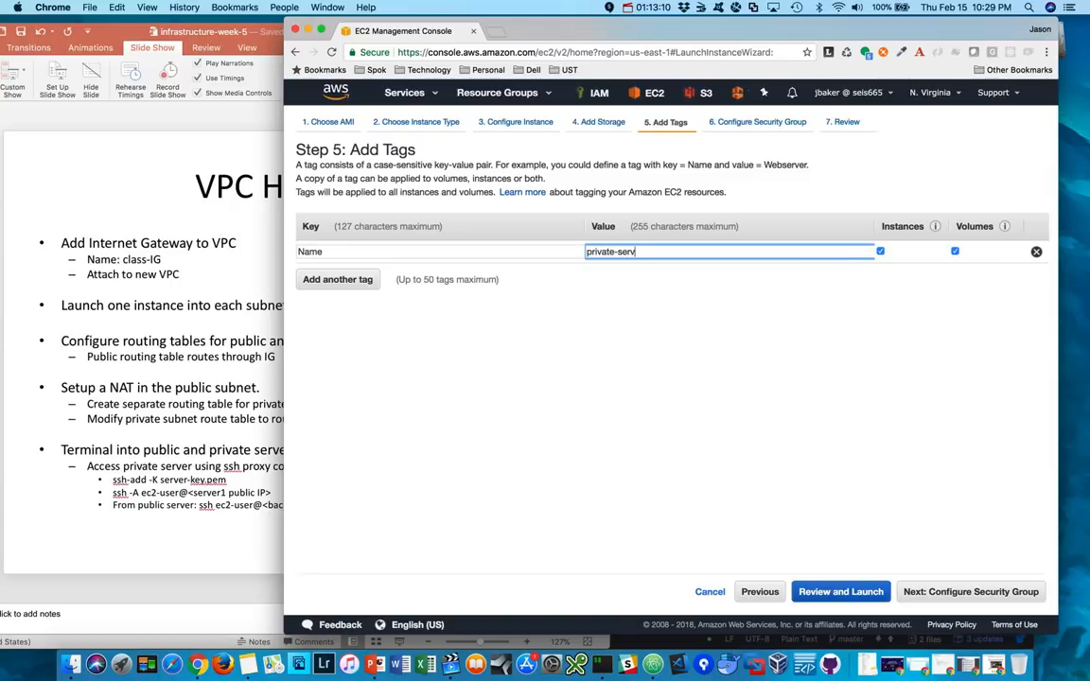
# - Restrict the new security group's SSH rule to the launch-wizard-7 group (sg-86792df1) as source and review the launch details
pyautogui.click(977, 589)
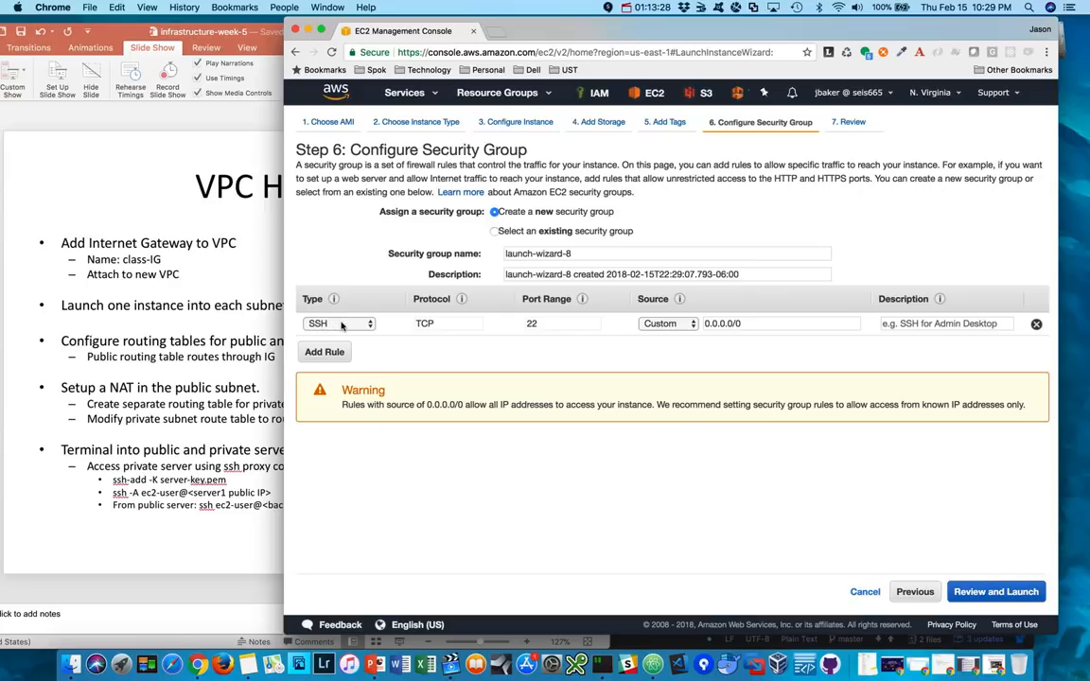
pyautogui.click(759, 324)
pyautogui.press('BackSpace')
pyautogui.press('BackSpace')
pyautogui.press('BackSpace')
pyautogui.press('BackSpace')
pyautogui.press('BackSpace')
pyautogui.press('BackSpace')
pyautogui.press('BackSpace')
pyautogui.press('BackSpace')
pyautogui.press('BackSpace')
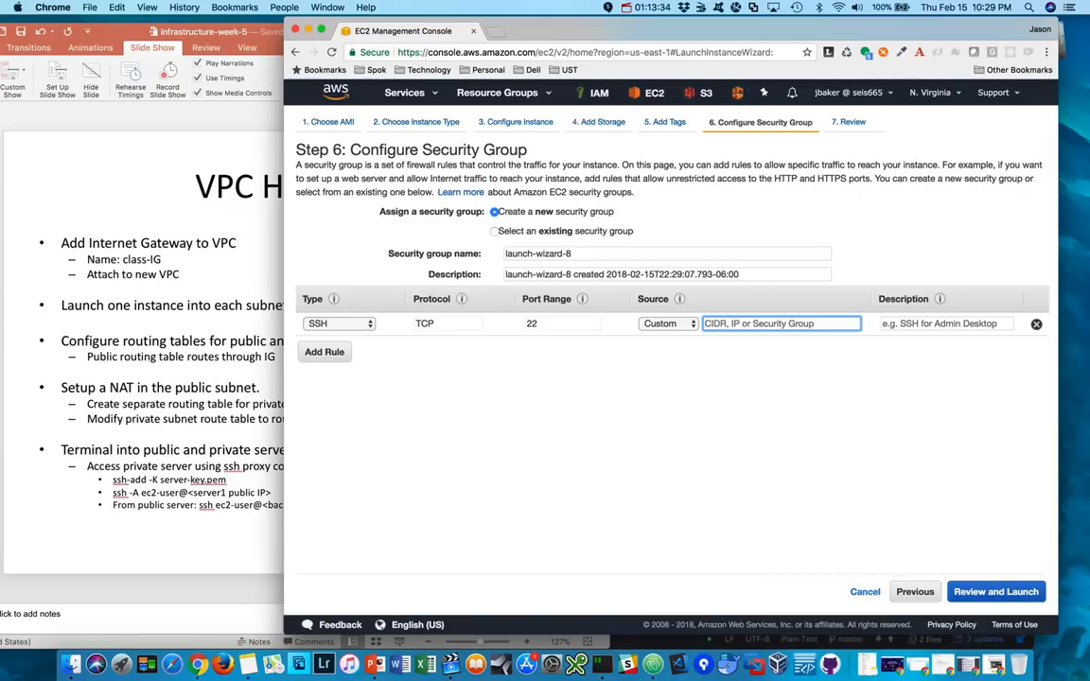
pyautogui.write('s')
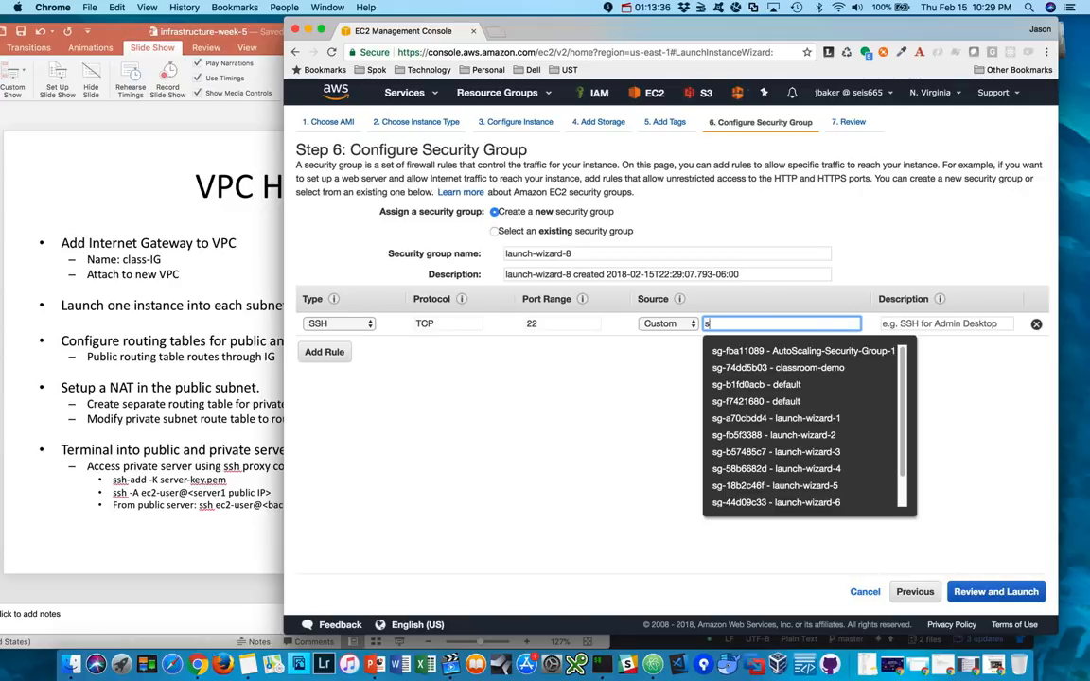
pyautogui.scroll(-2, 824, 425)
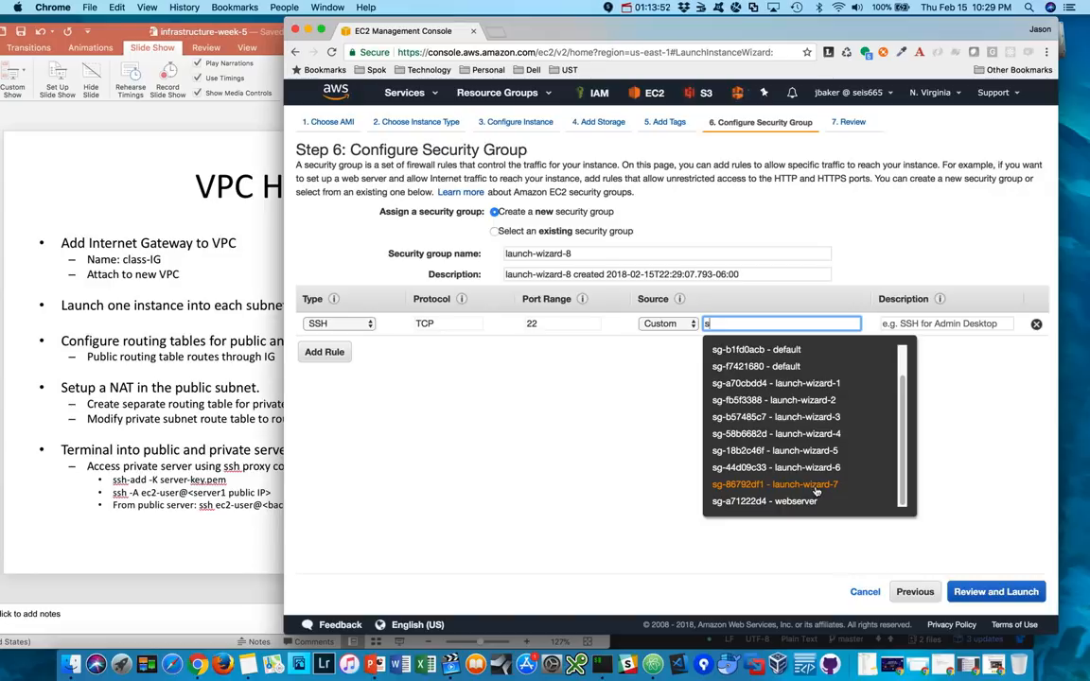
pyautogui.click(816, 487)
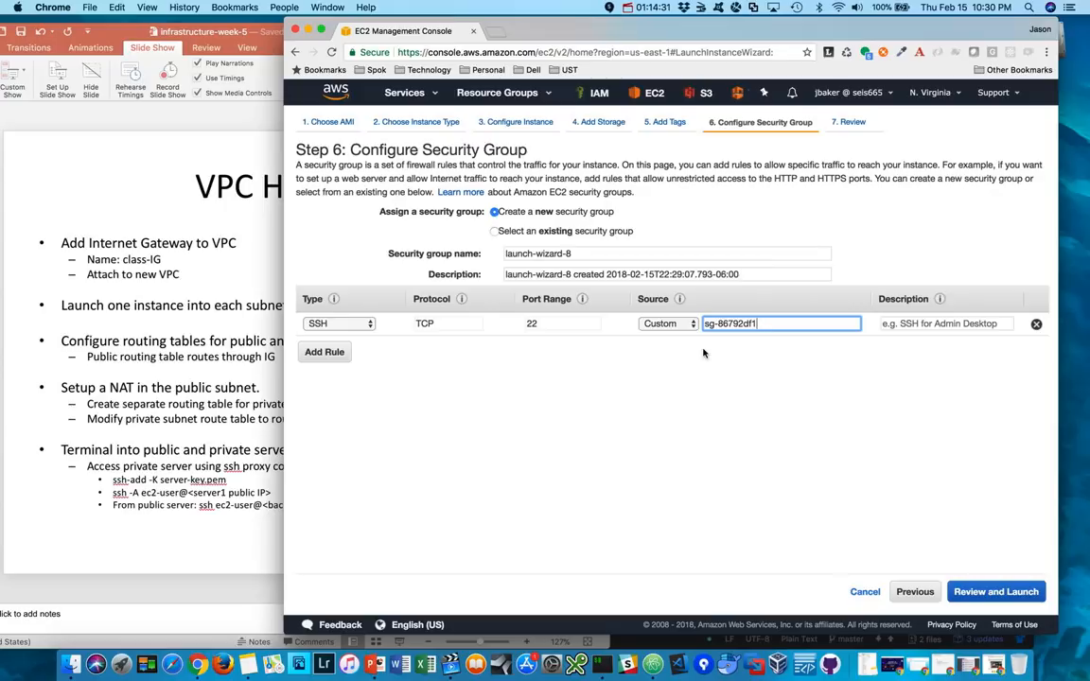
pyautogui.click(1001, 592)
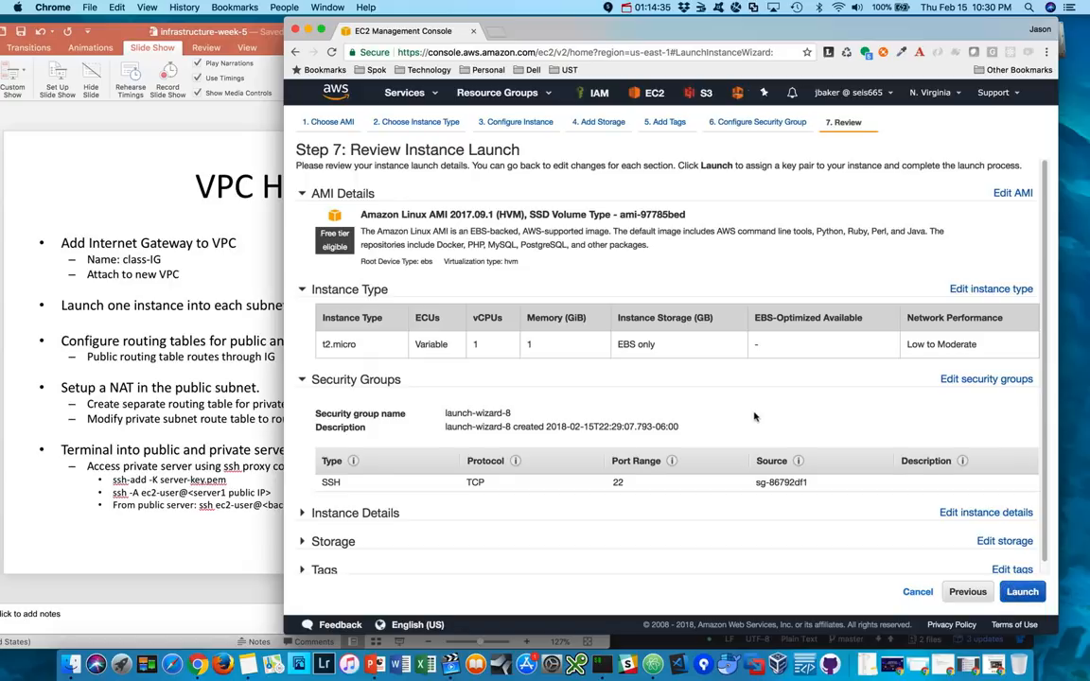
# - Launch the private-server instance with the existing seis665 key pair, acknowledging access to the key file, and view the instances
pyautogui.scroll(-1, 755, 417)
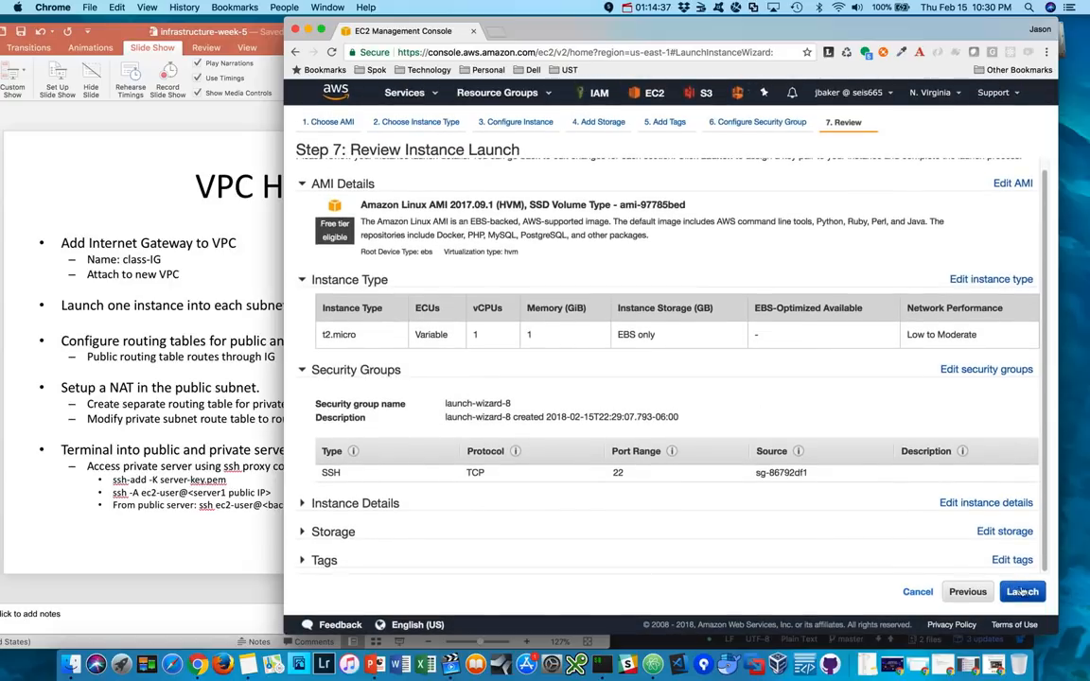
pyautogui.click(1022, 592)
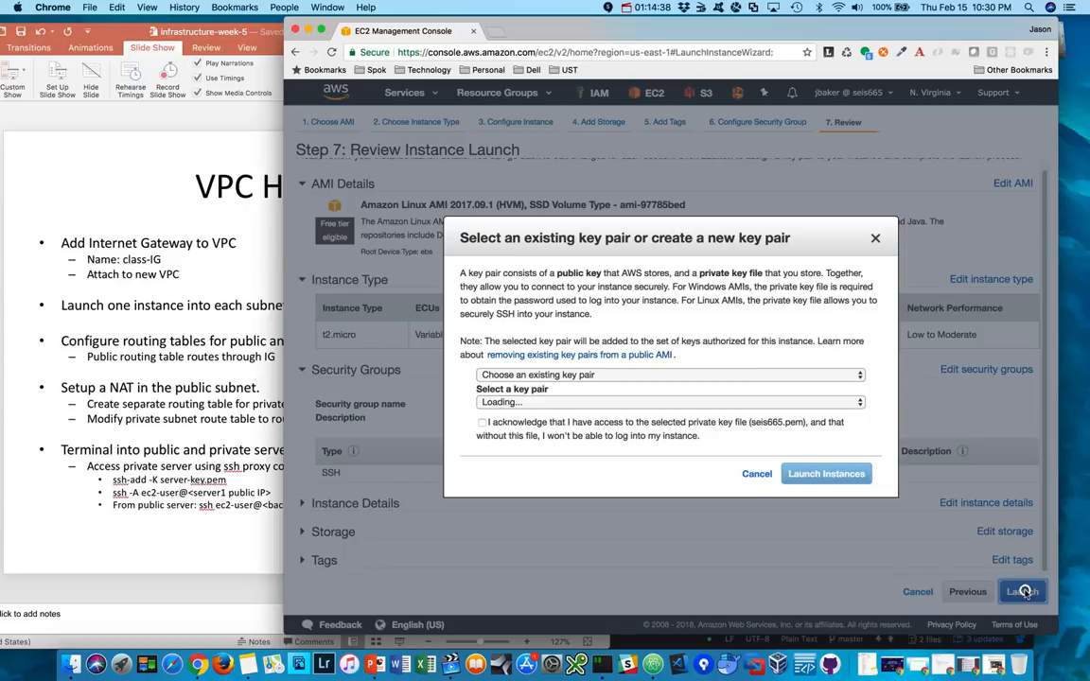
pyautogui.click(607, 375)
pyautogui.click(518, 343)
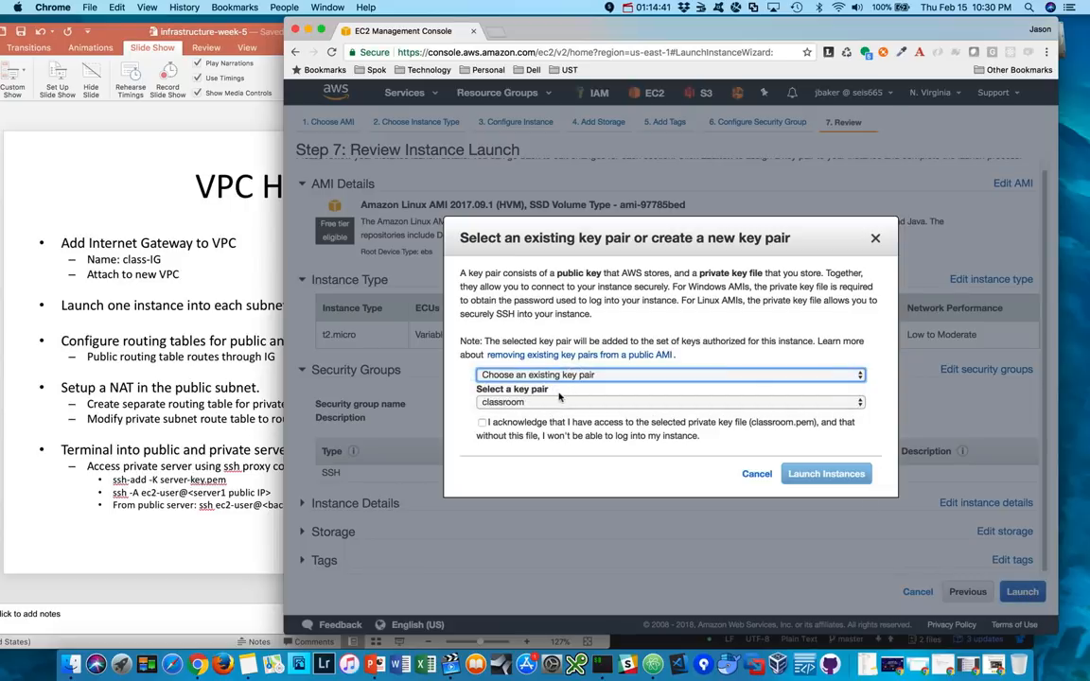
pyautogui.click(559, 402)
pyautogui.click(506, 428)
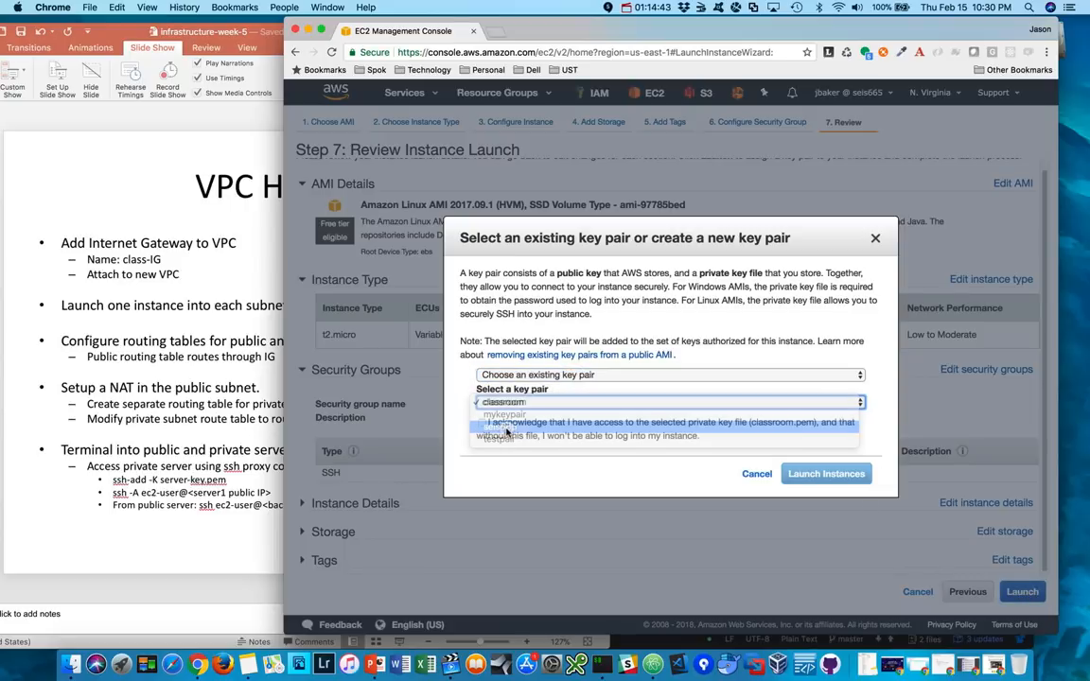
pyautogui.click(482, 422)
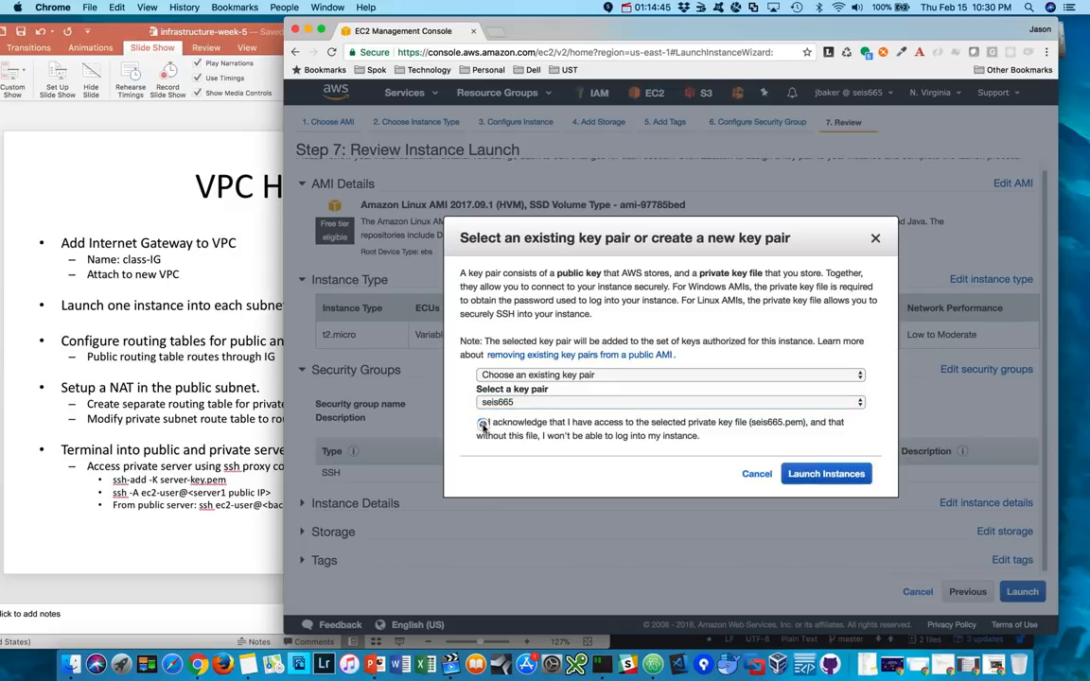
pyautogui.click(794, 478)
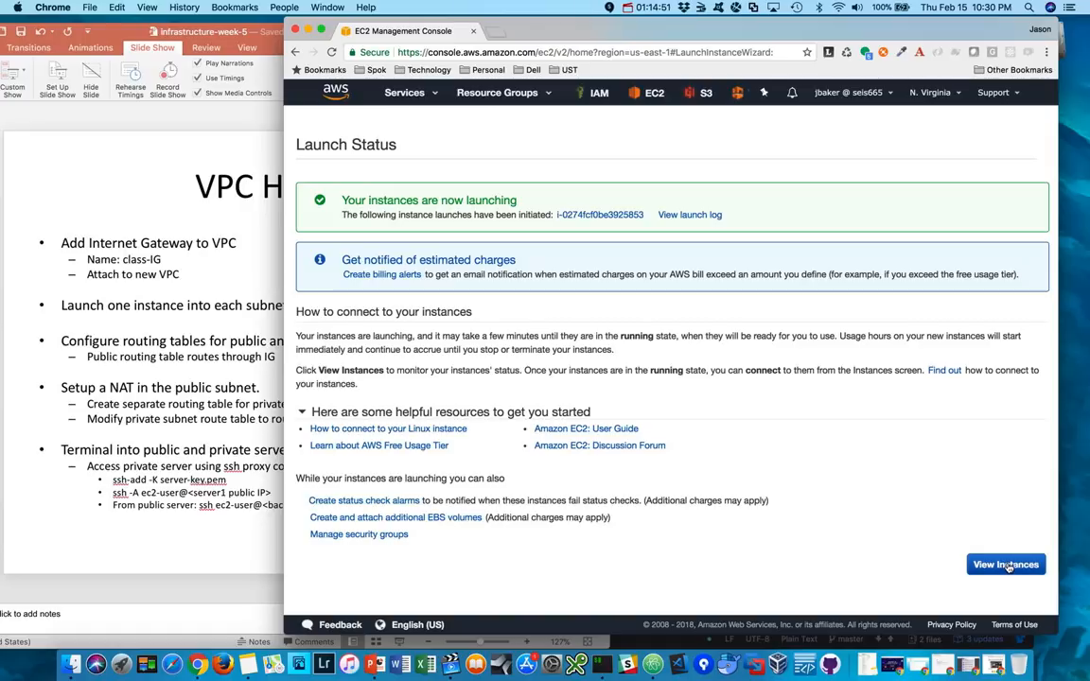
pyautogui.click(1006, 565)
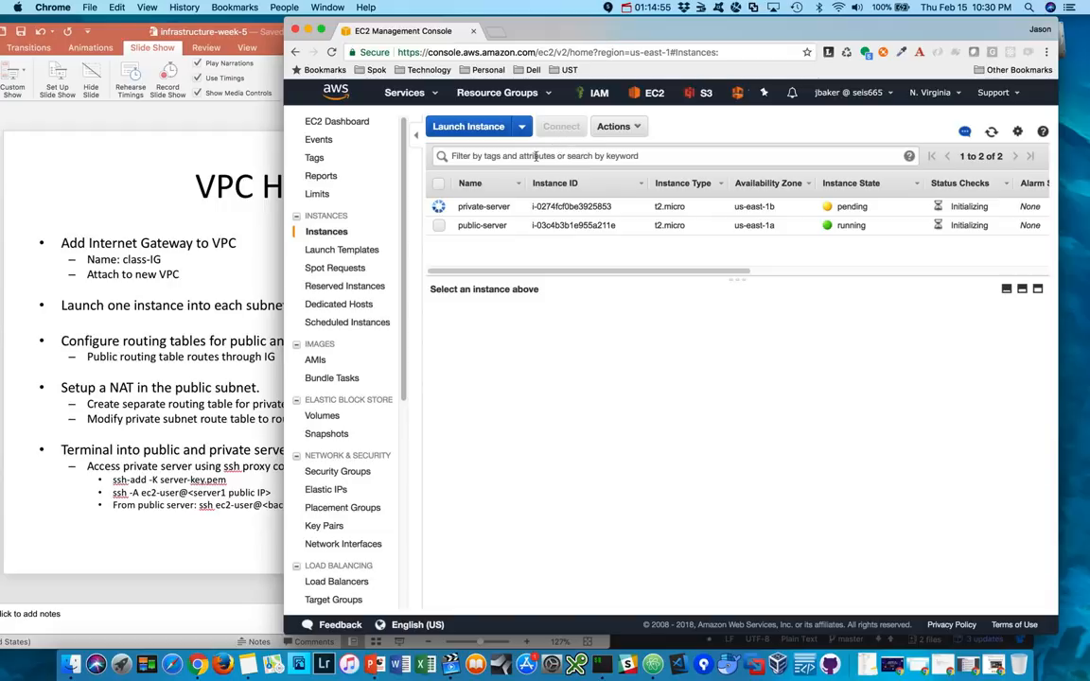
pyautogui.click(644, 8)
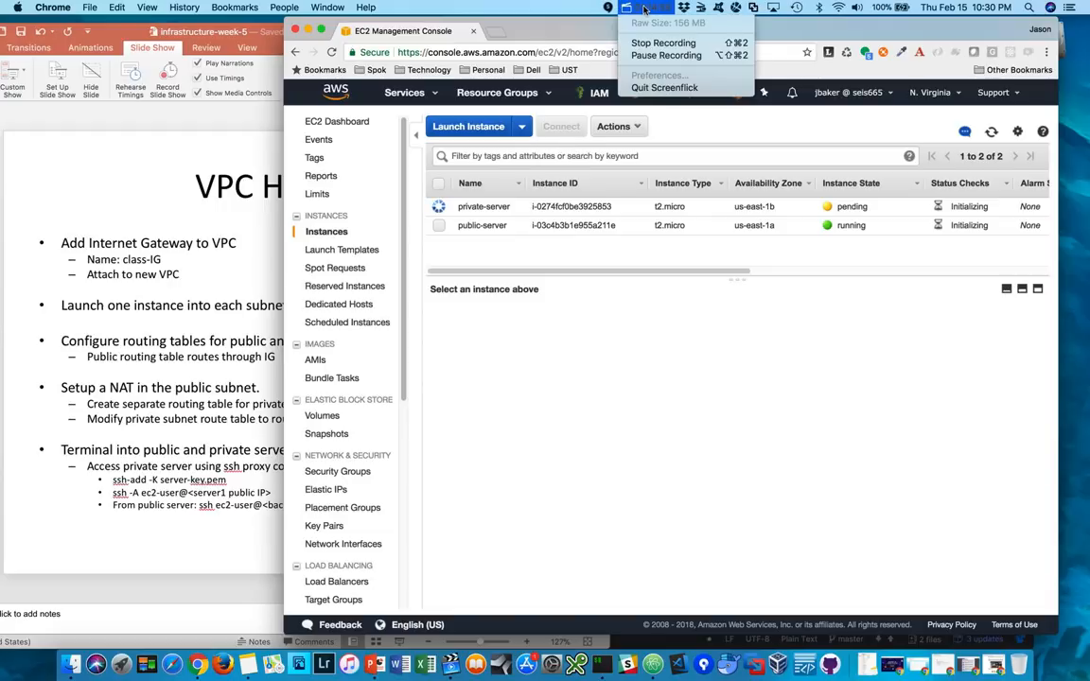
pyautogui.click(667, 55)
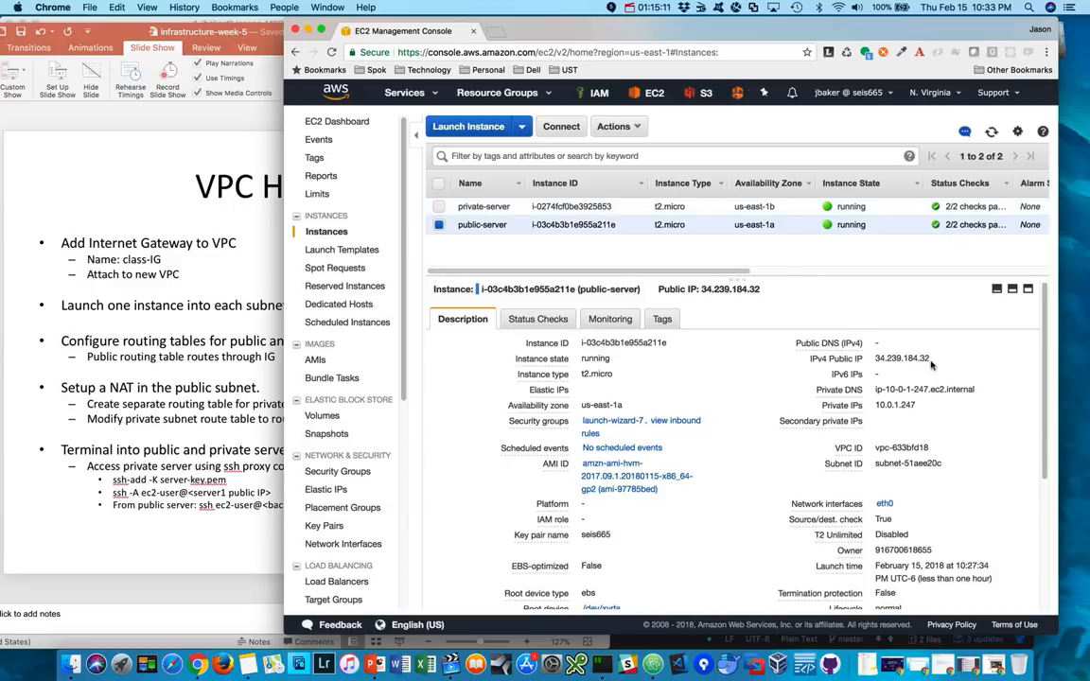
# - Copy public-server's IPv4 public IP, switch to iTerm2 and run ssh-add -K ~/.ssh/seis665.pem
pyautogui.moveTo(931, 365); pyautogui.dragTo(875, 360)
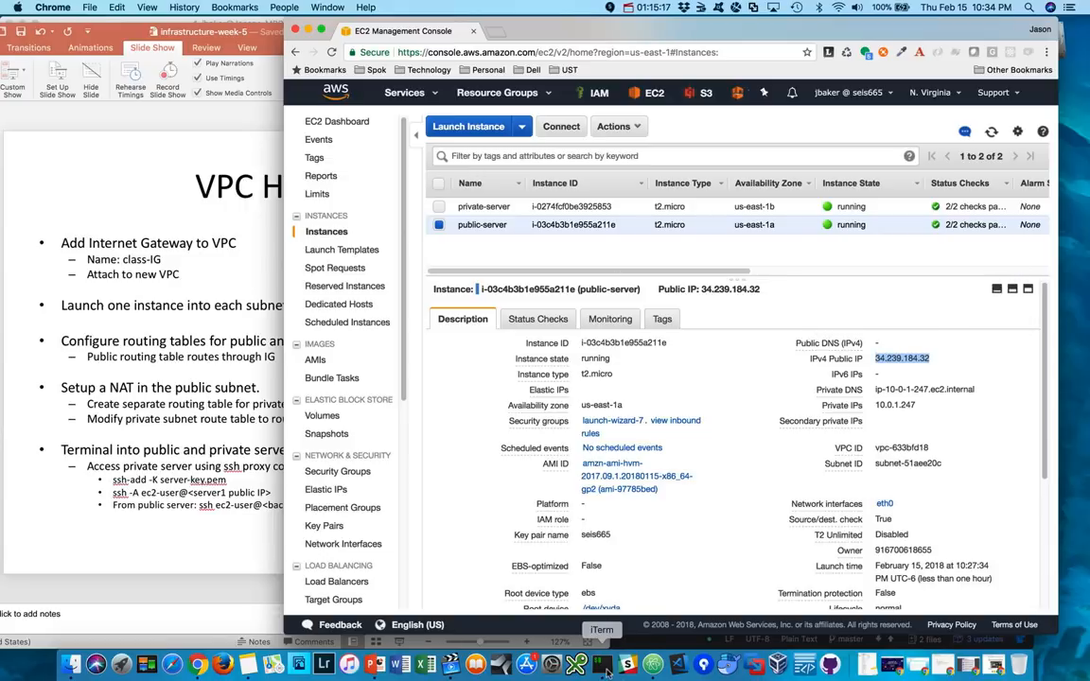
pyautogui.click(602, 665)
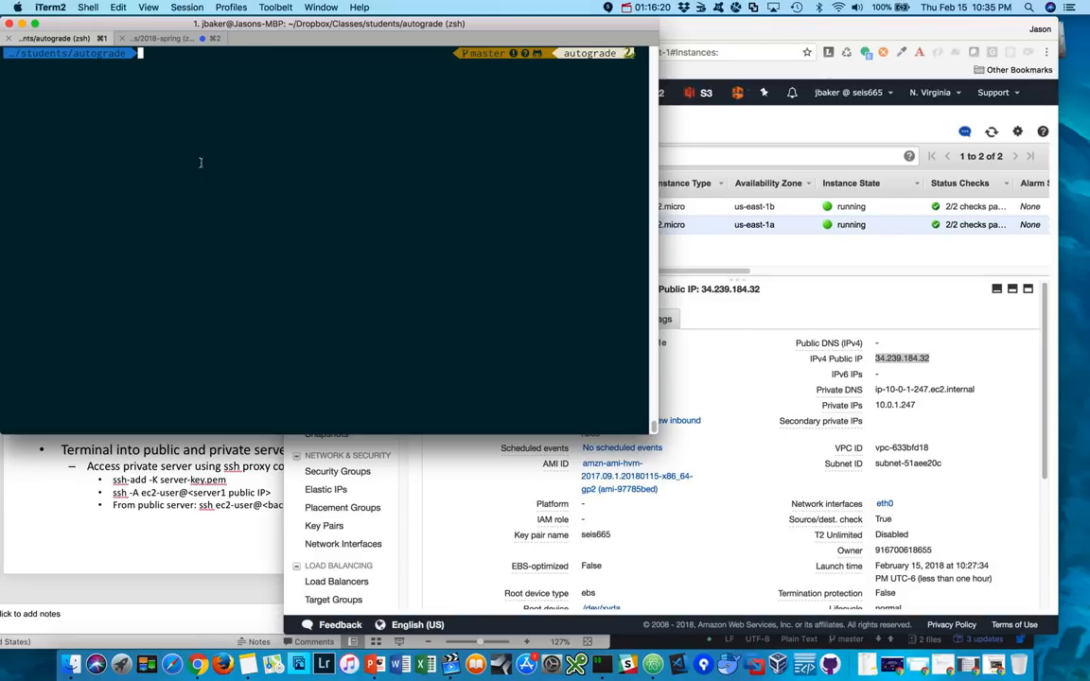
pyautogui.write('ssh')
pyautogui.press('BackSpace')
pyautogui.press('BackSpace')
pyautogui.write('sh-add -K')
pyautogui.press('Up')
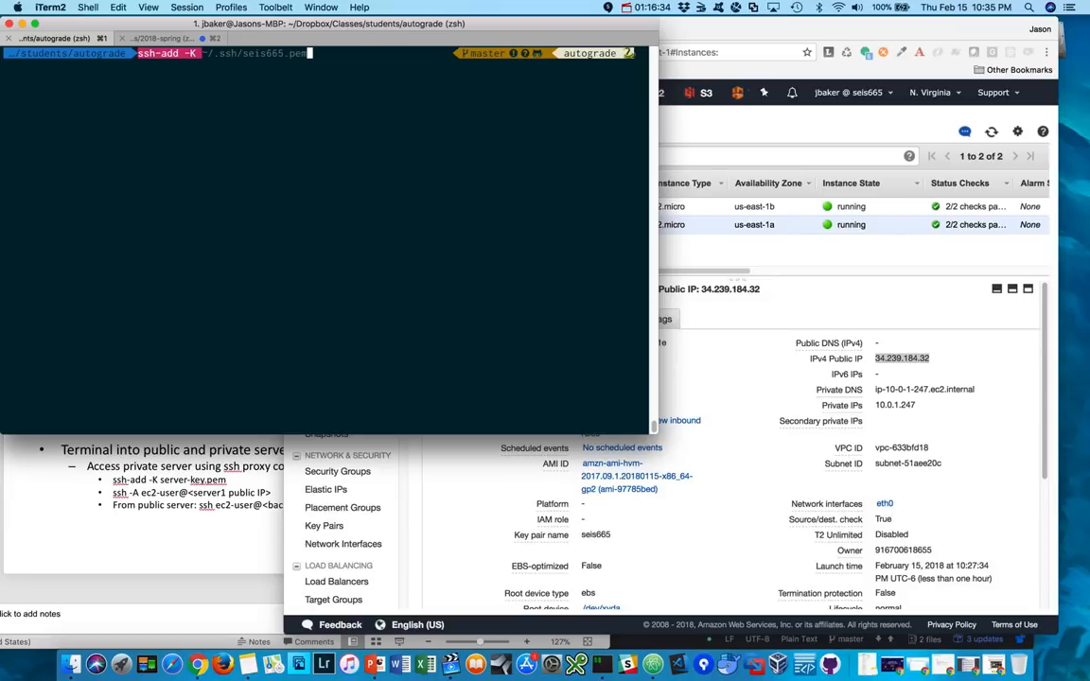
pyautogui.press('Return')
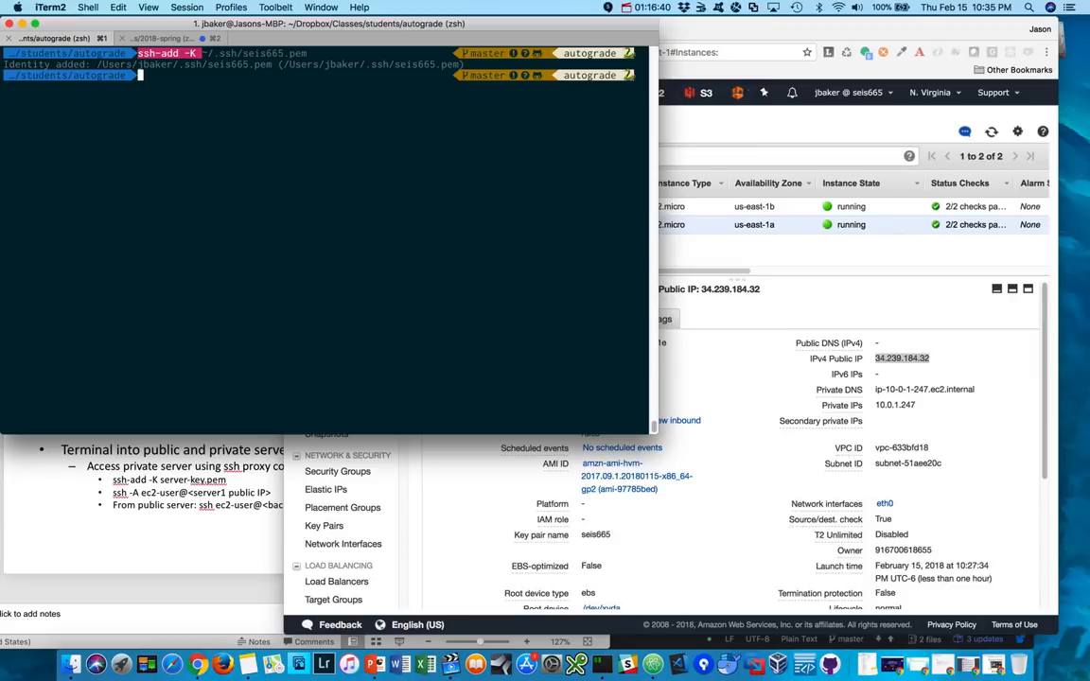
pyautogui.write('ssh -A')
pyautogui.press('super+v')
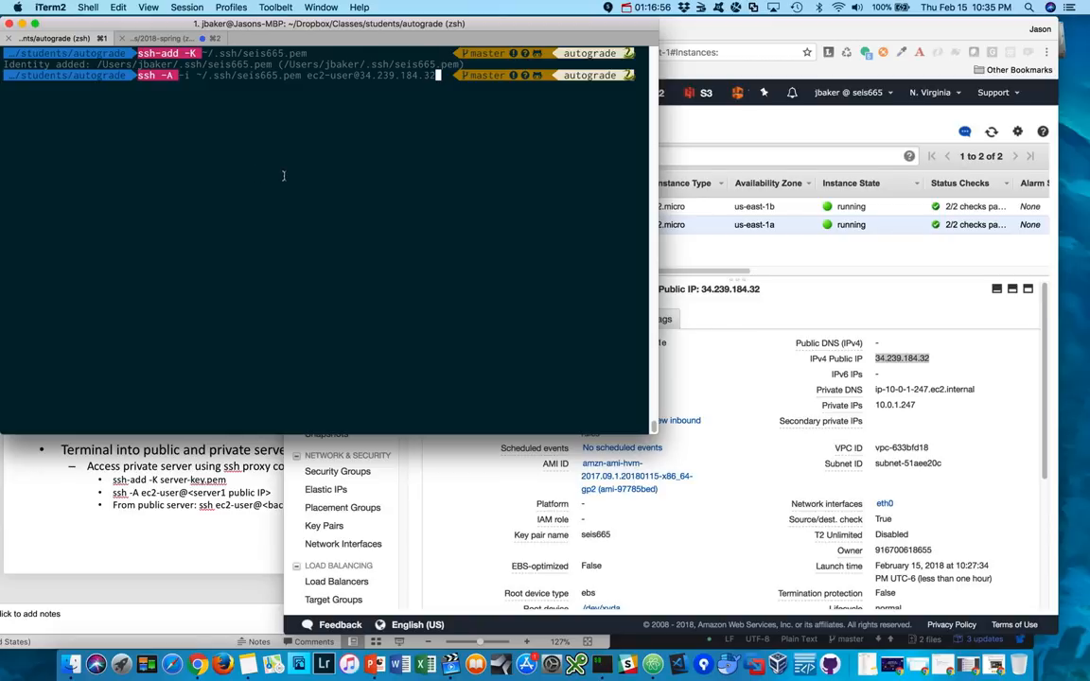
pyautogui.press('Return')
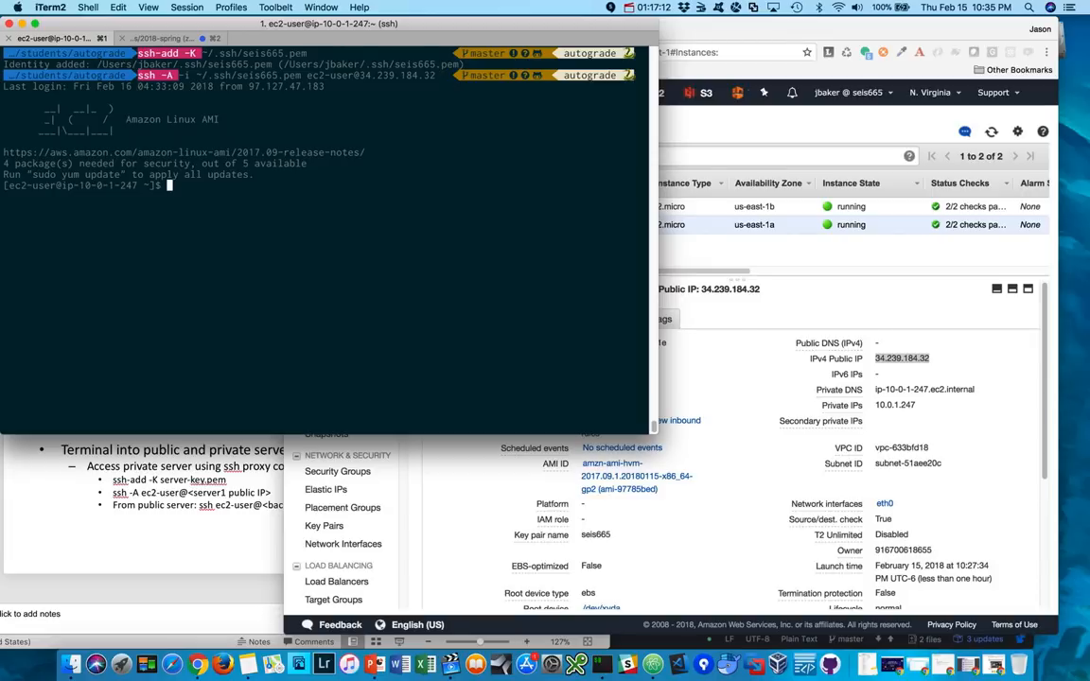
# - Switch to the EC2 console in Chrome and copy the private IP of the private-server instance
pyautogui.click(799, 256)
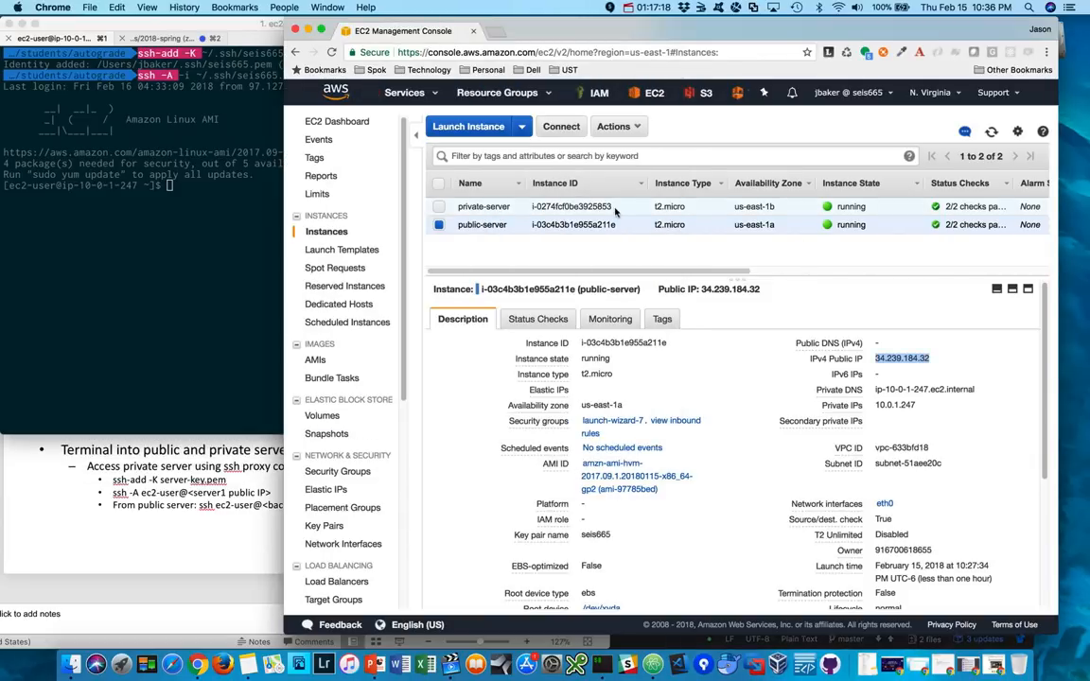
pyautogui.click(587, 207)
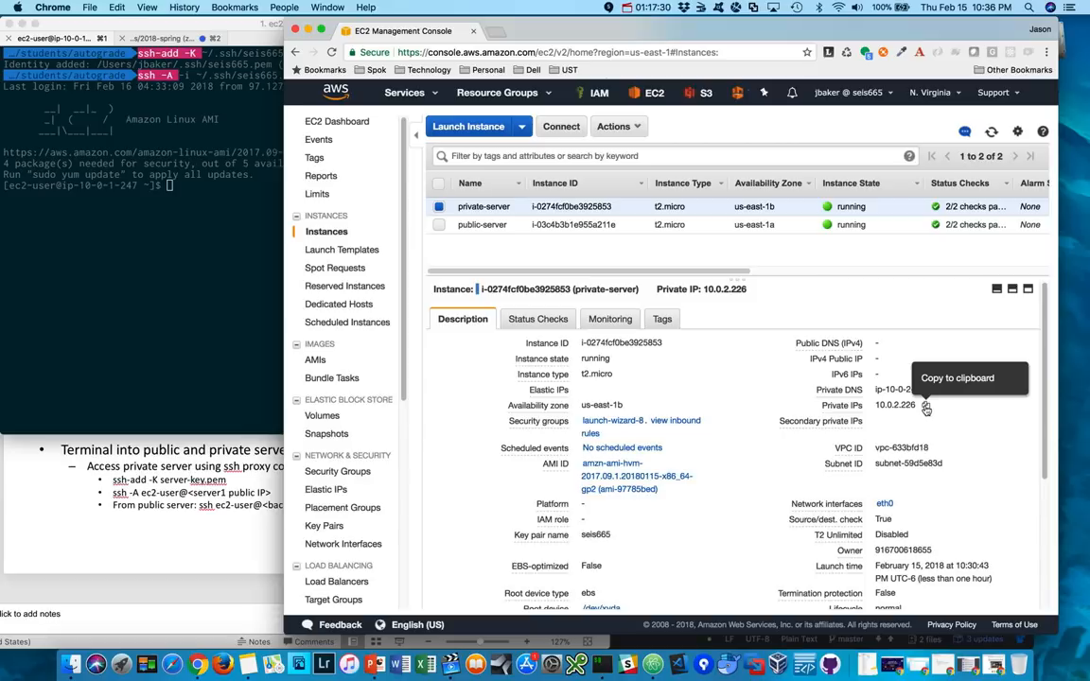
pyautogui.click(925, 407)
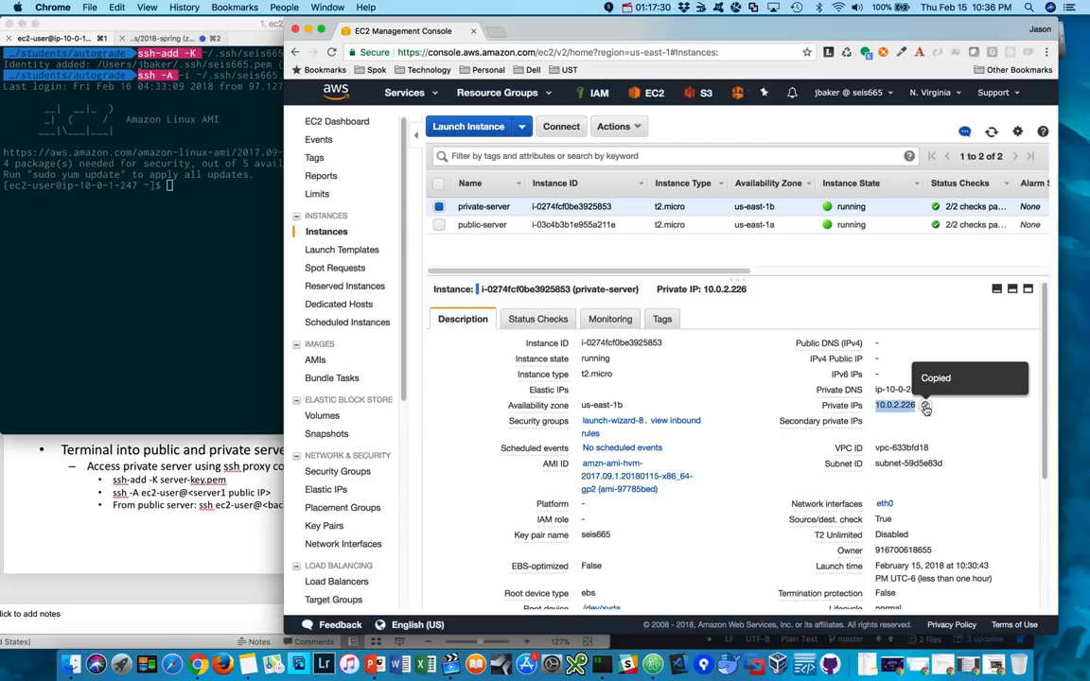
pyautogui.click(227, 237)
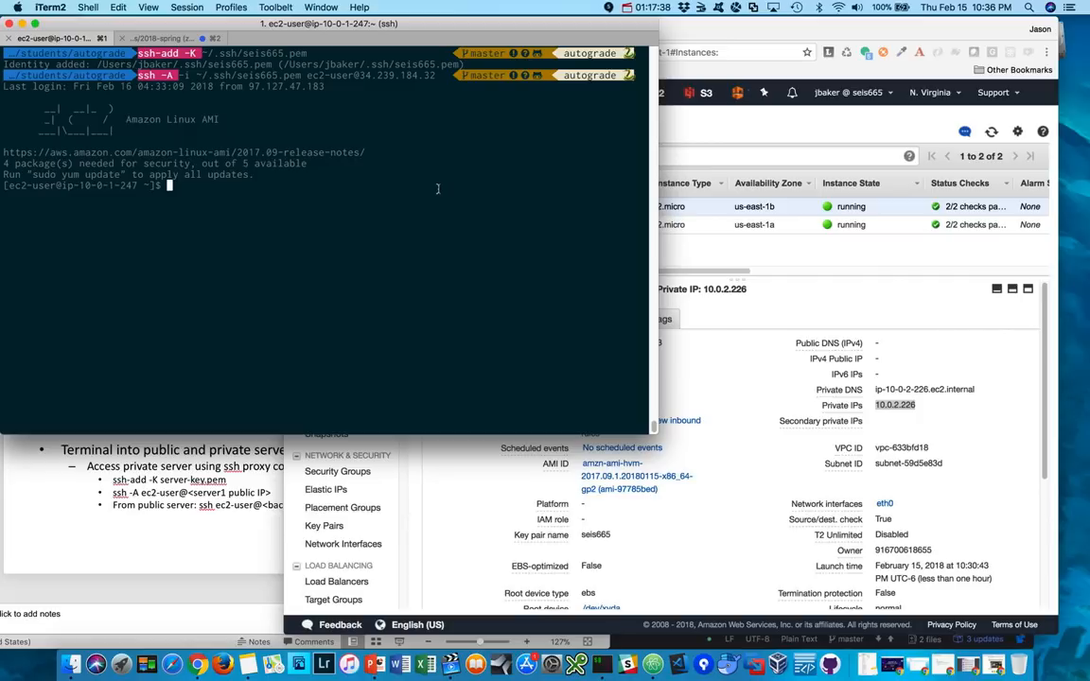
pyautogui.write('ssh ec2-user@10.0.2.226f')
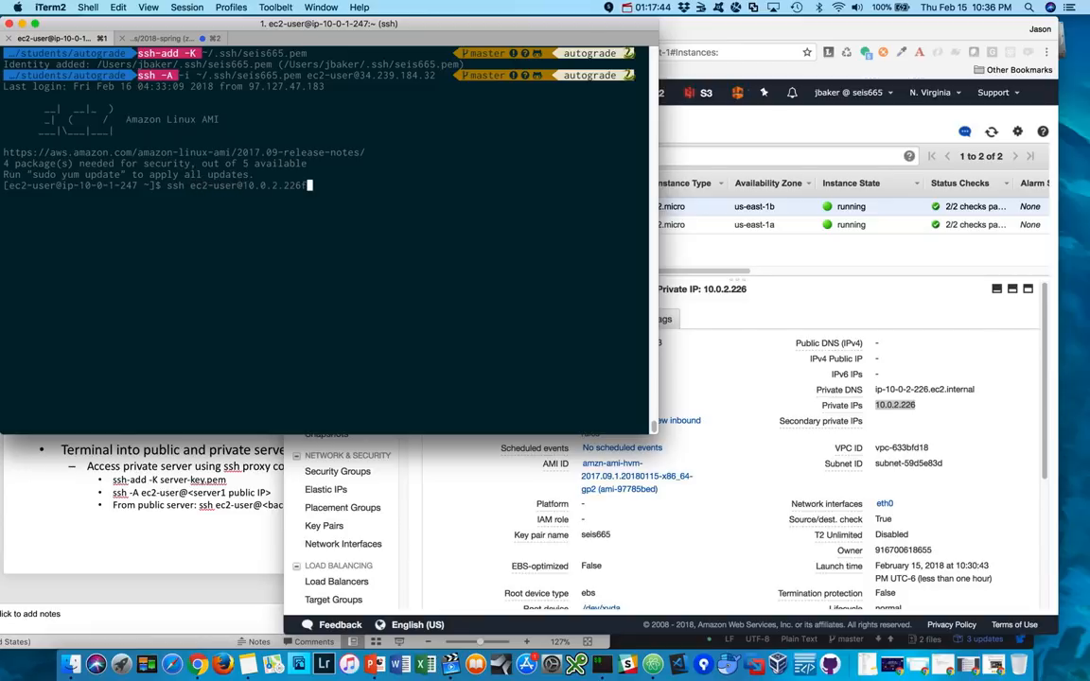
pyautogui.press('BackSpace')
pyautogui.press('Return')
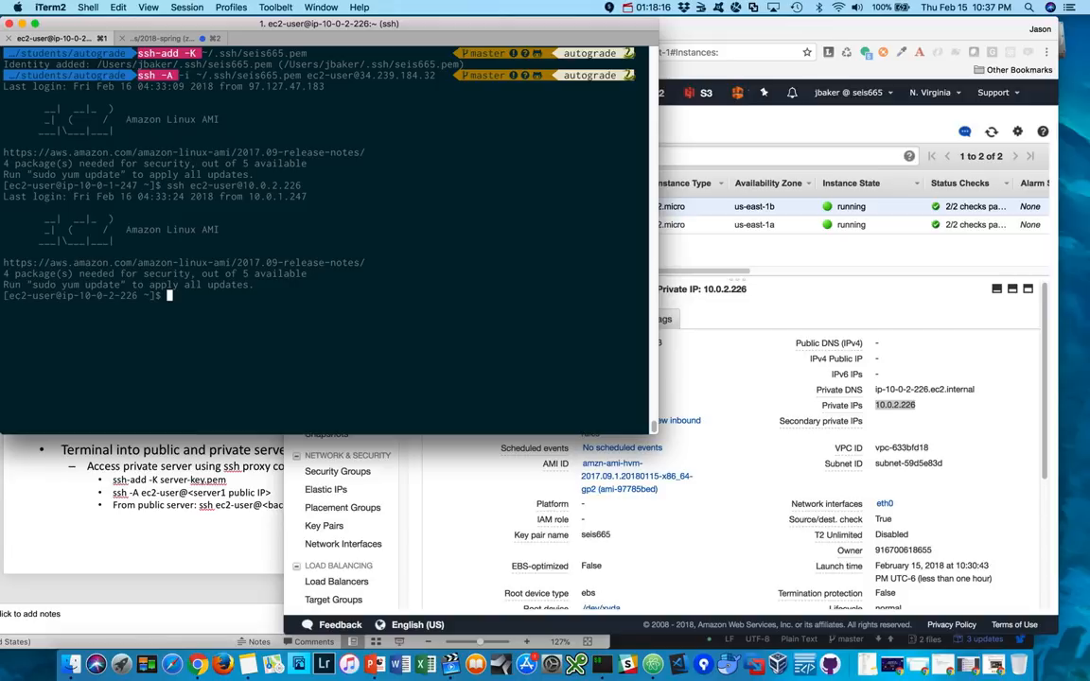
# - Update the private server's packages with sudo yum update and accept the proposed installation and upgrades
pyautogui.write('su do yum ')
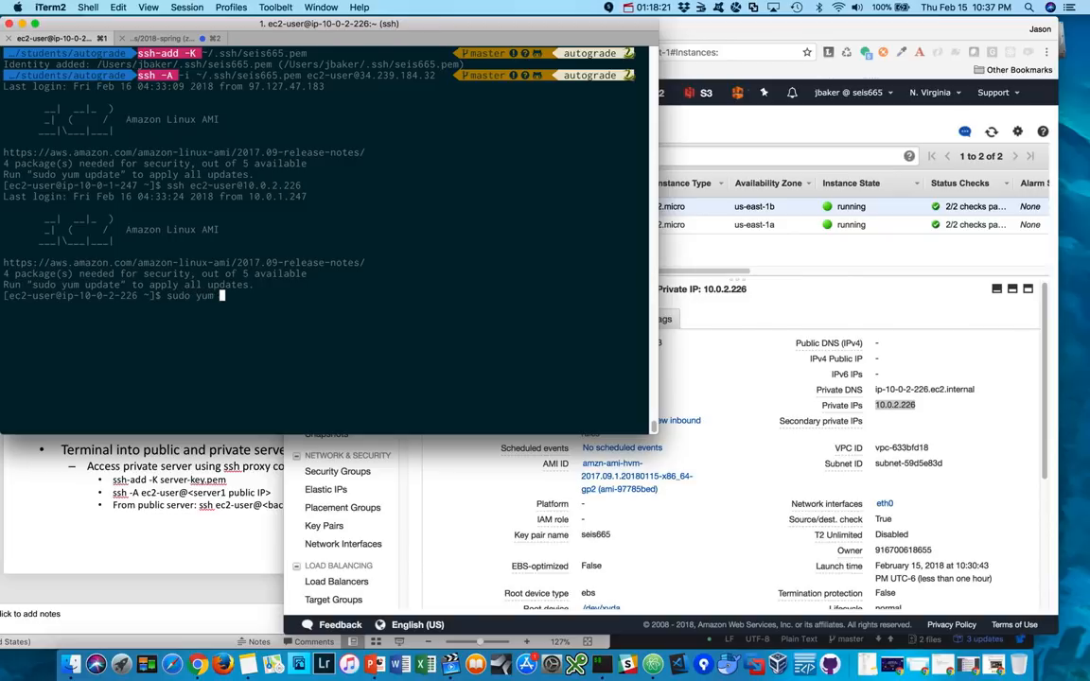
pyautogui.write('update')
pyautogui.press('Return')
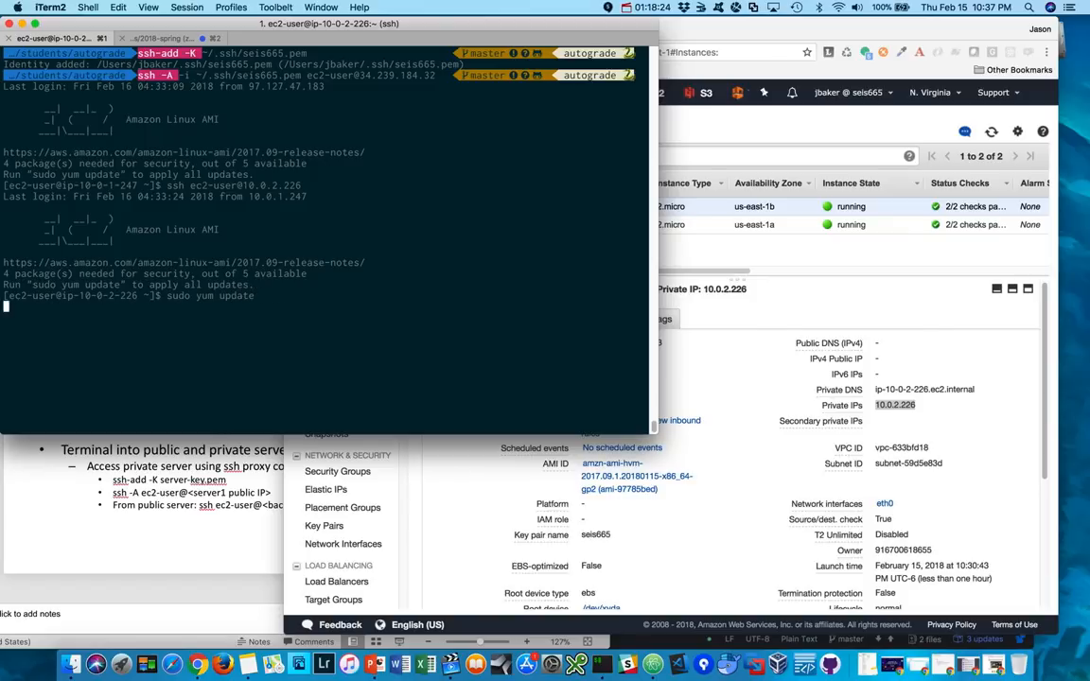
pyautogui.write('y')
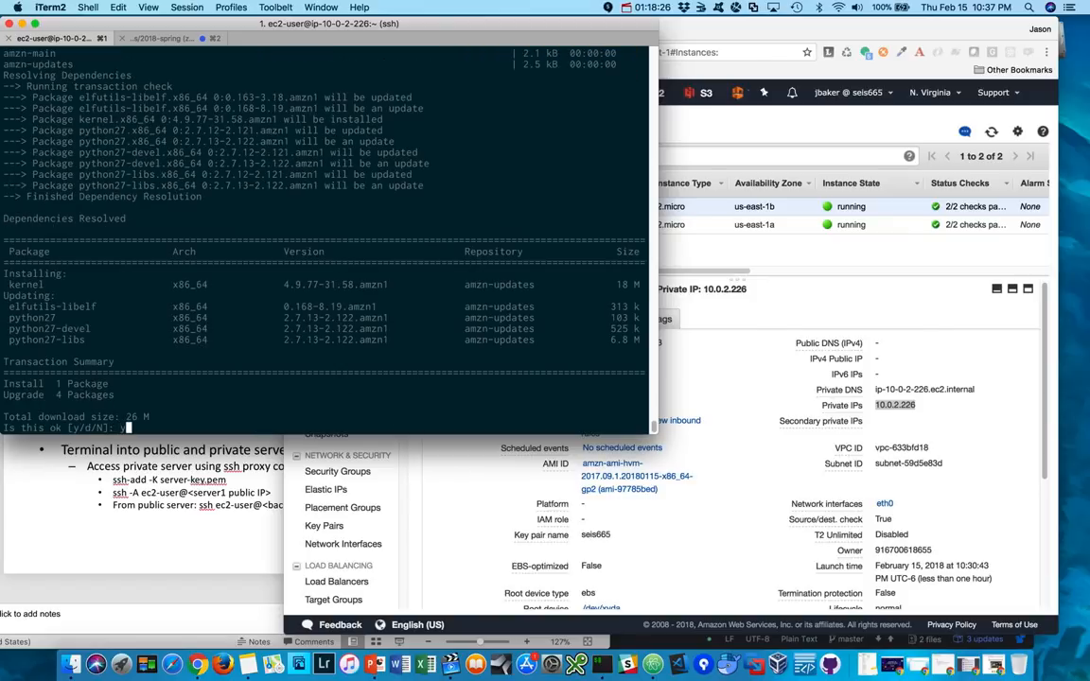
pyautogui.press('Return')
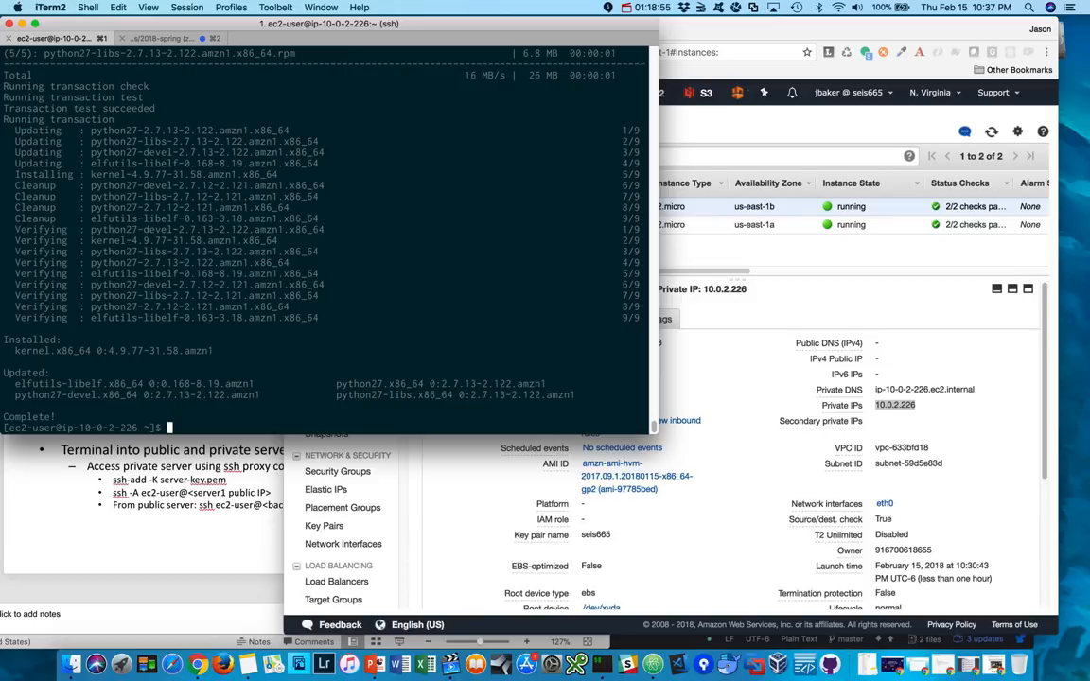
pyautogui.click(175, 484)
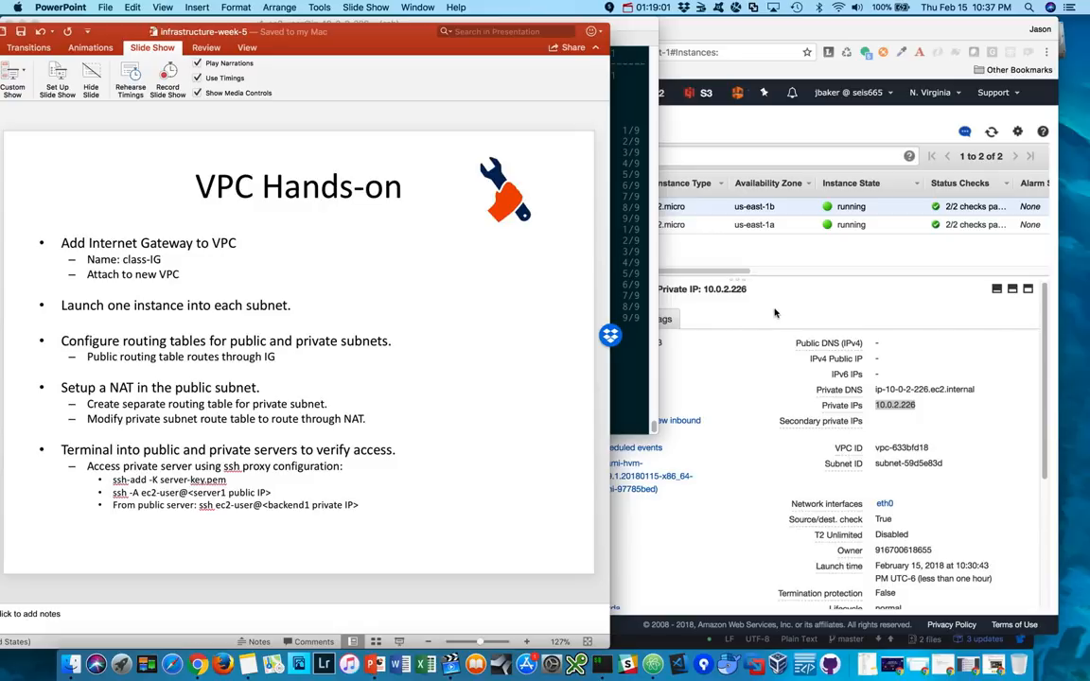
pyautogui.click(799, 272)
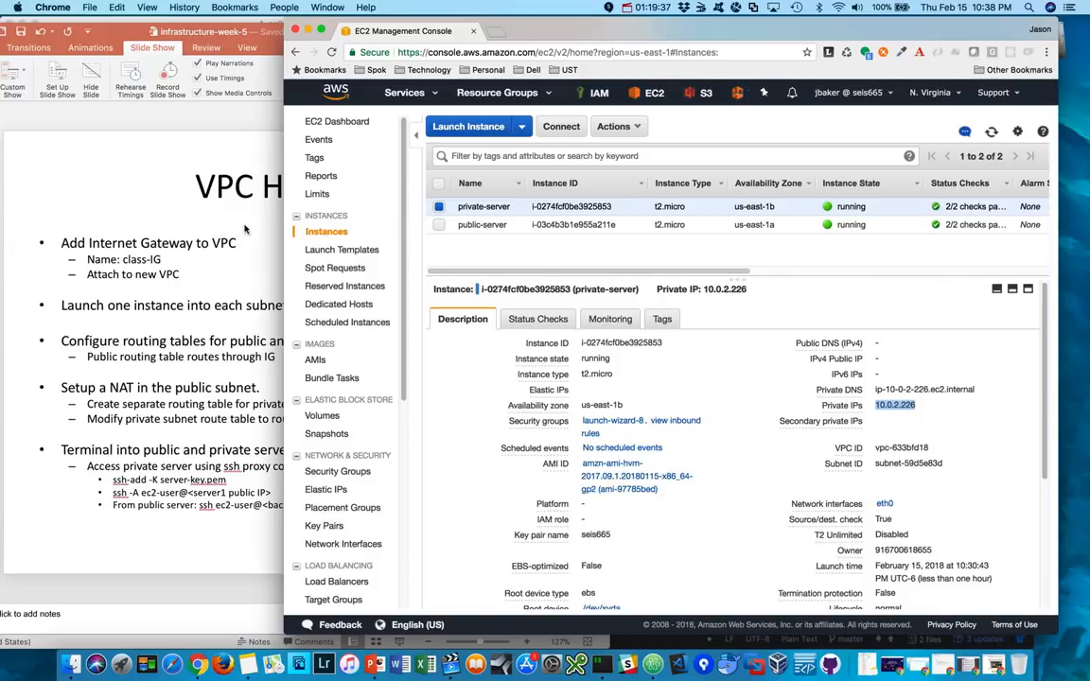
pyautogui.click(648, 7)
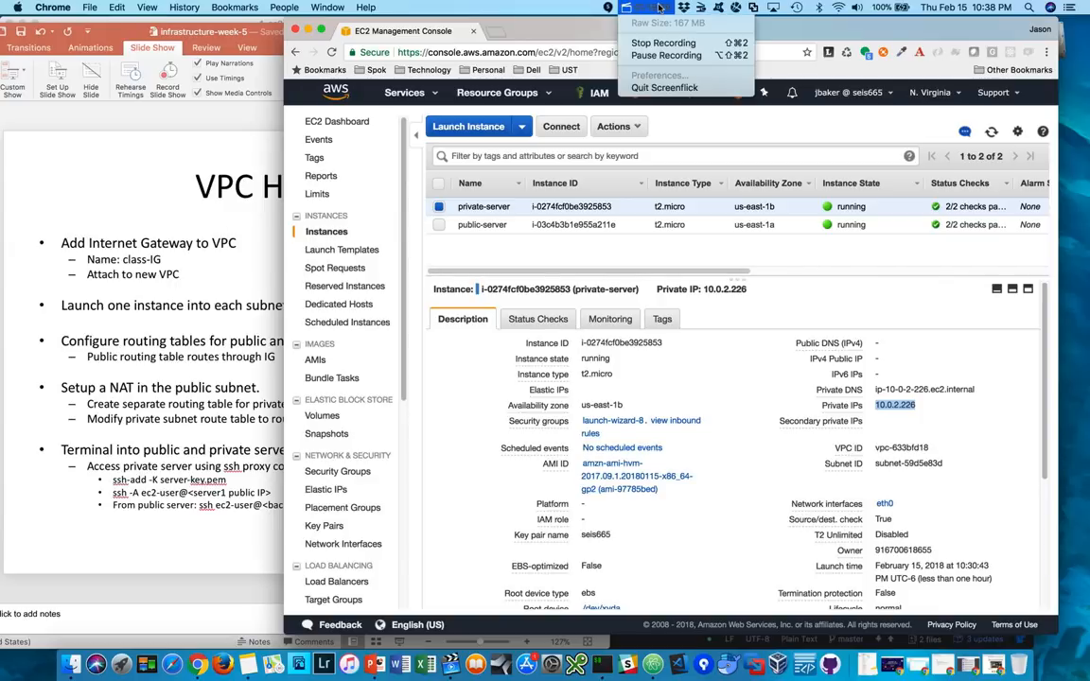